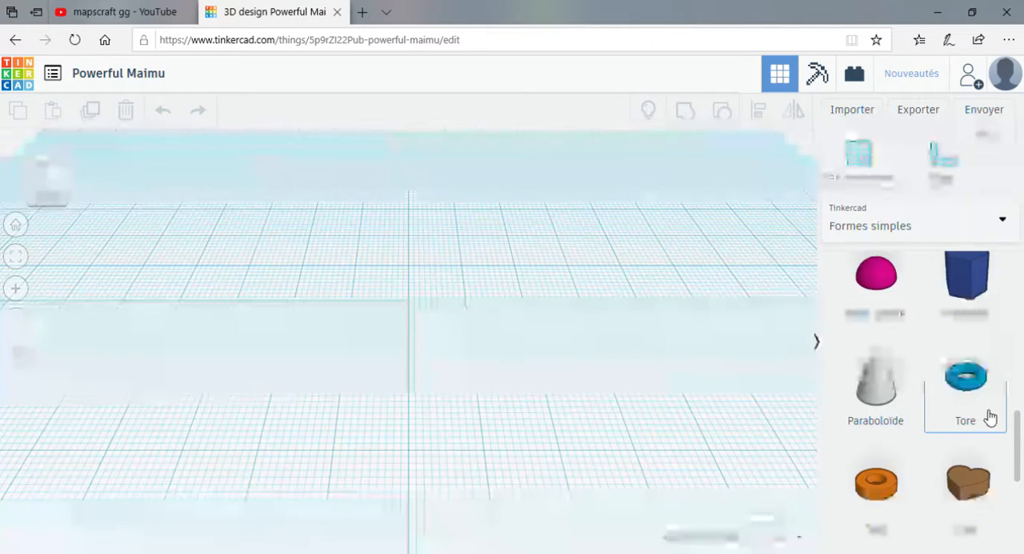
Place a tube on the workplane and rotate it 90° so it stands on its edge.
drag(876, 480, 416, 344)
drag(390, 276, 495, 286)
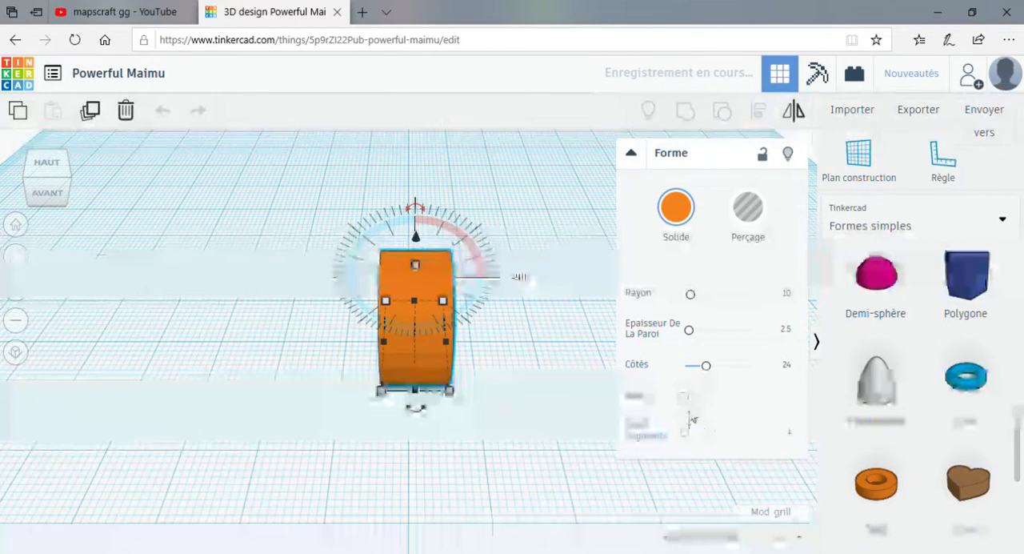
Set the tube's sides to 64 and raise the tube until it rests on the workplane.
drag(706, 437, 668, 441)
drag(702, 369, 784, 381)
right_drag(448, 427, 251, 416)
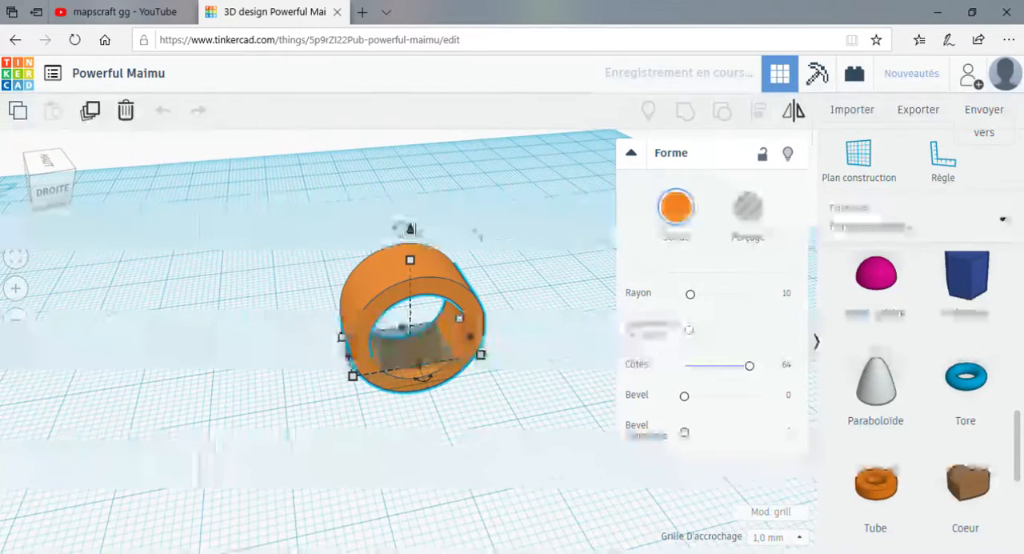
drag(410, 231, 414, 198)
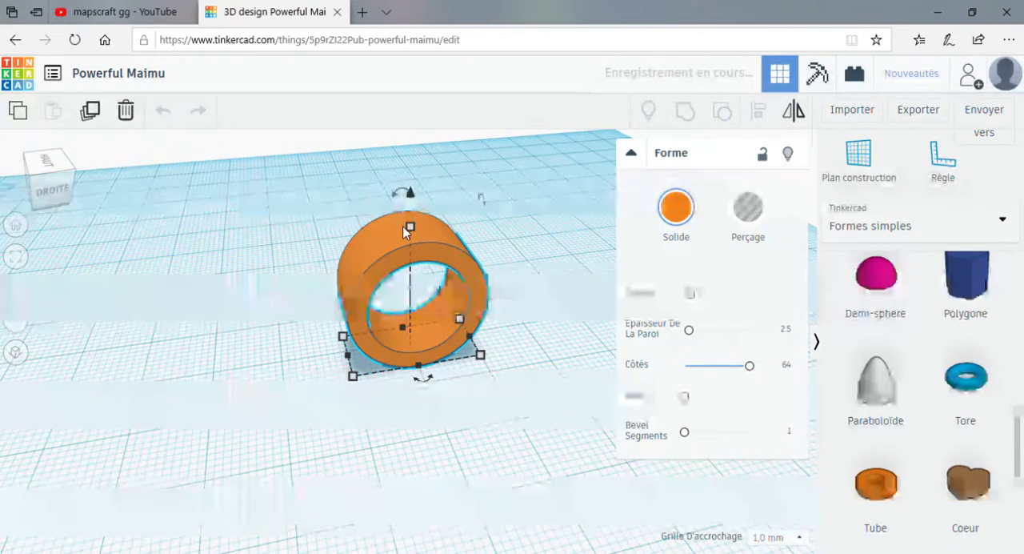
Resize the standing tube to 10 mm in height and 10 mm across its round face.
click(410, 227)
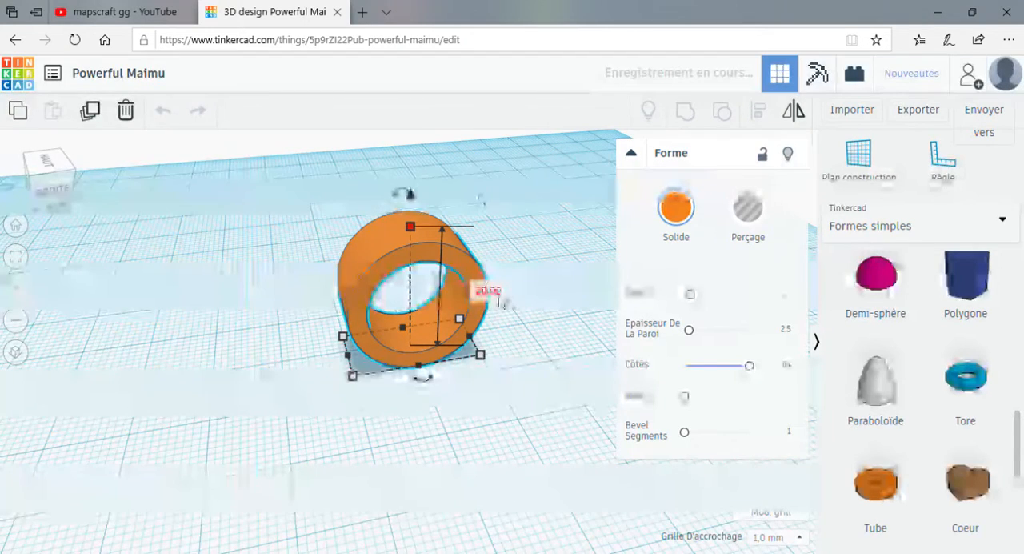
click(490, 292)
text(10)
key(Return)
click(500, 296)
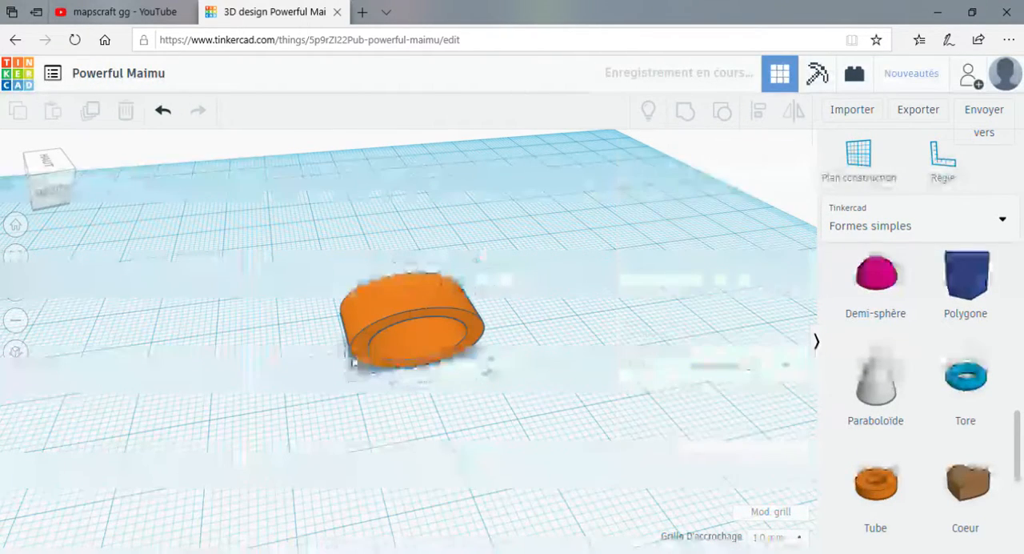
click(365, 345)
click(445, 423)
text(10)
key(Return)
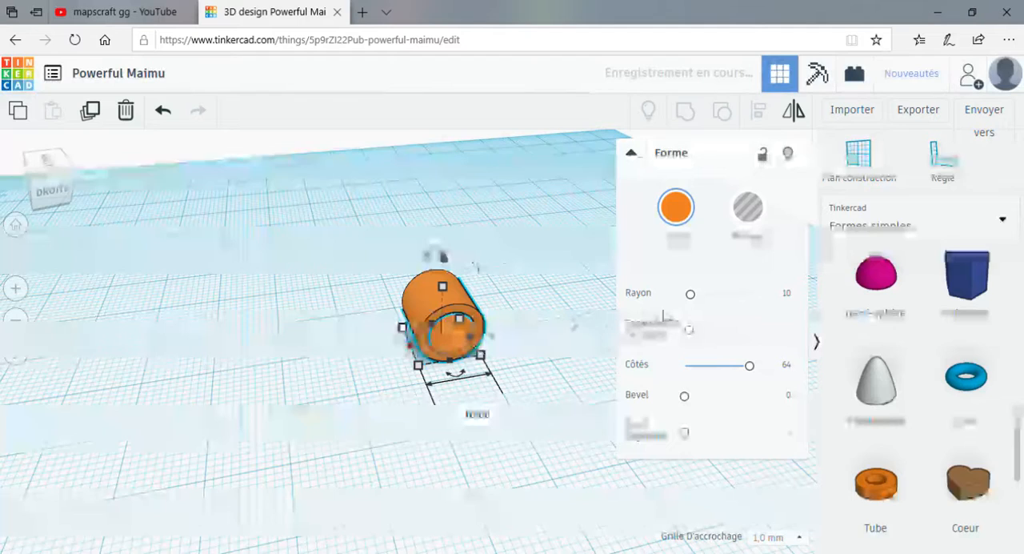
Set the tube's wall thickness to 6.
click(788, 333)
key(BackSpace)
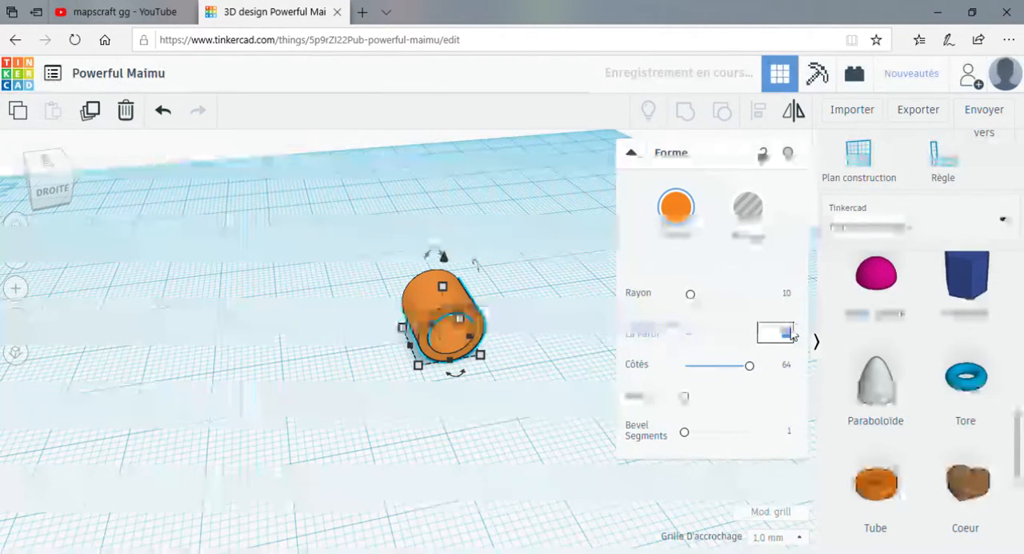
text(5)
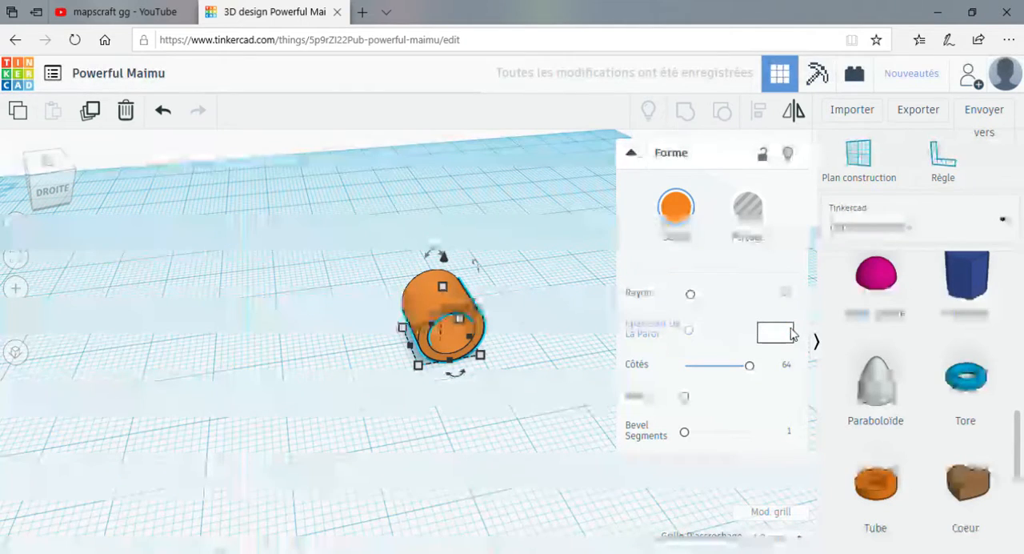
key(BackSpace)
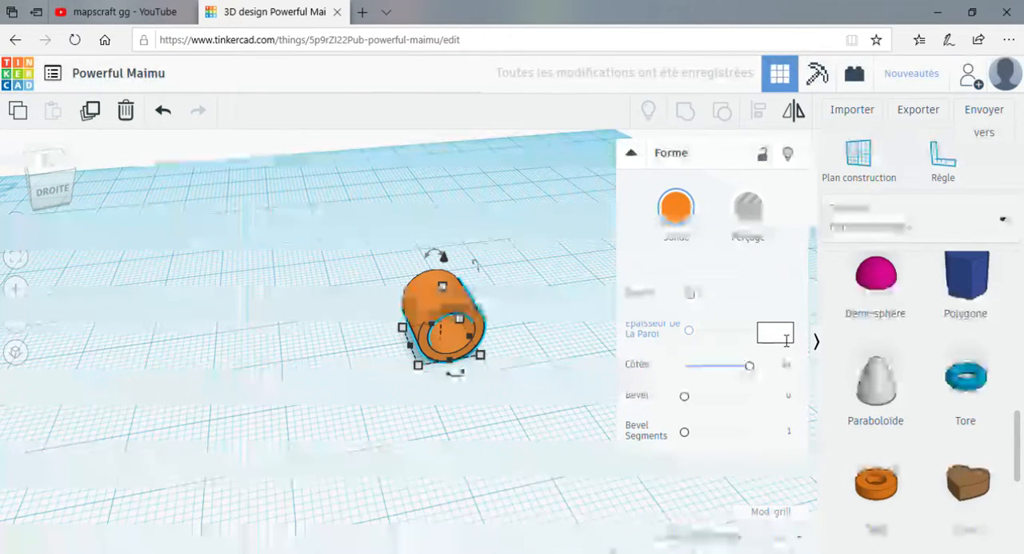
text(6)
click(664, 347)
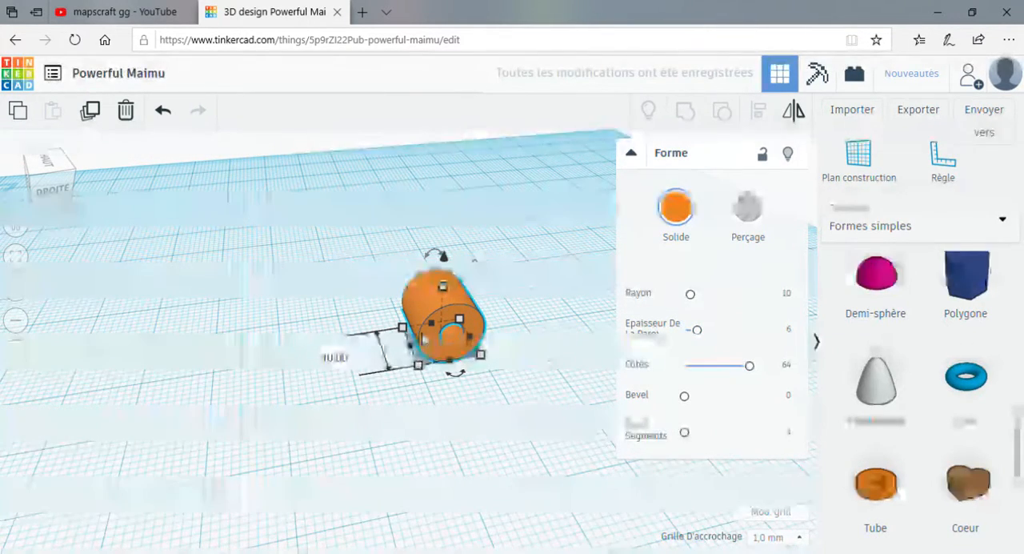
Set the tube's length along its axis to 5 mm.
click(349, 359)
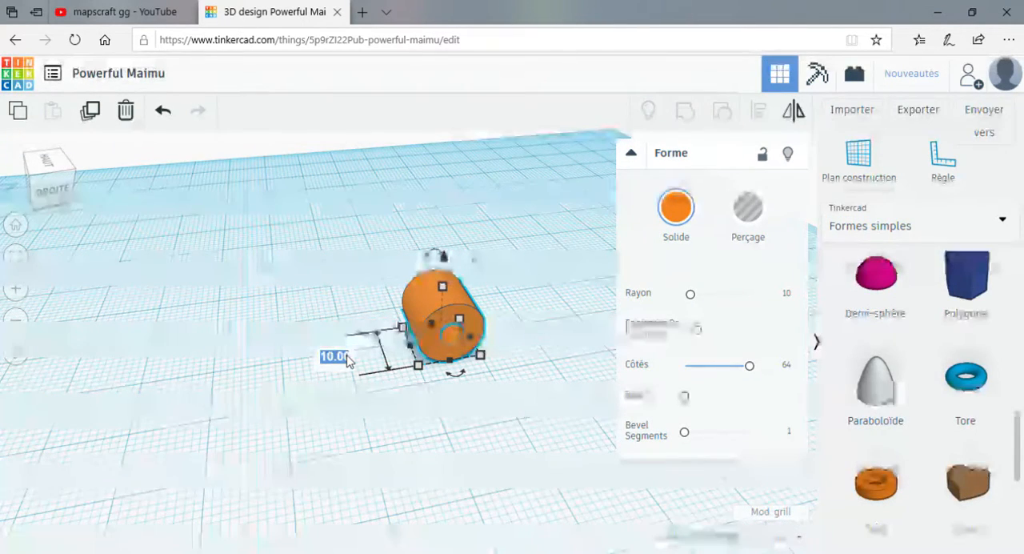
text(5)
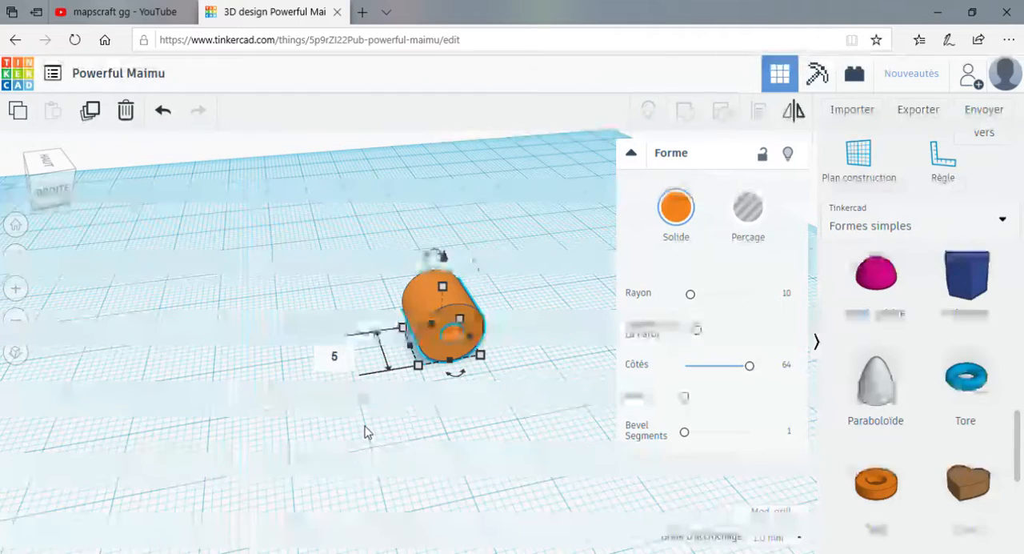
key(Return)
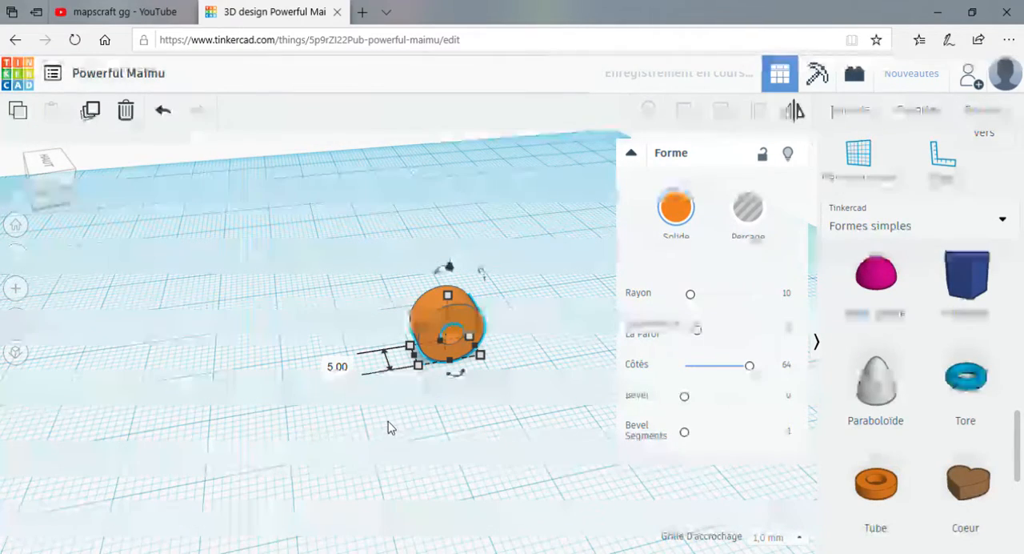
Place a solid cylinder on the workplane in front of the tube and set its sides to 64.
click(359, 457)
right_drag(362, 457, 524, 412)
scroll(941, 303, up, 1)
scroll(938, 300, up, 5)
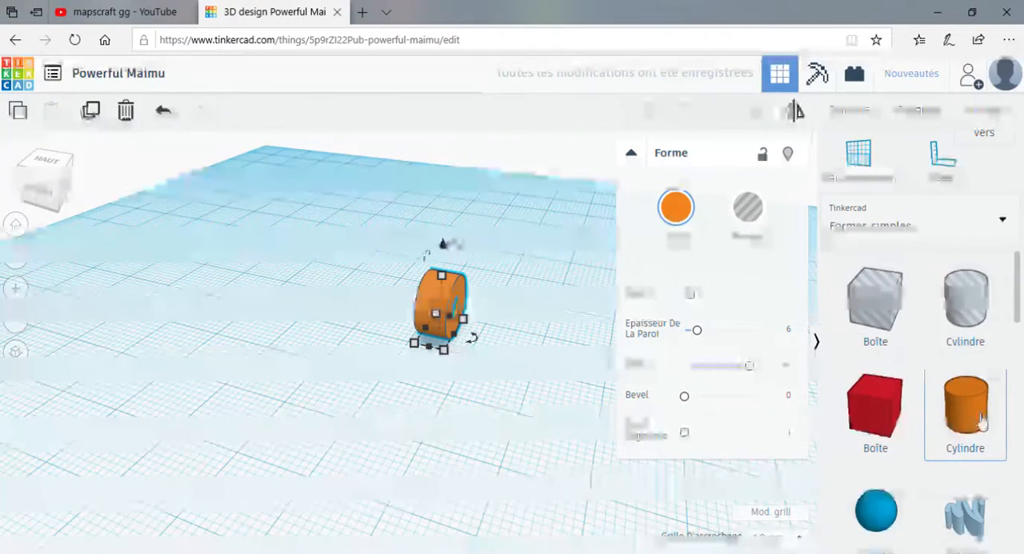
drag(982, 421, 362, 448)
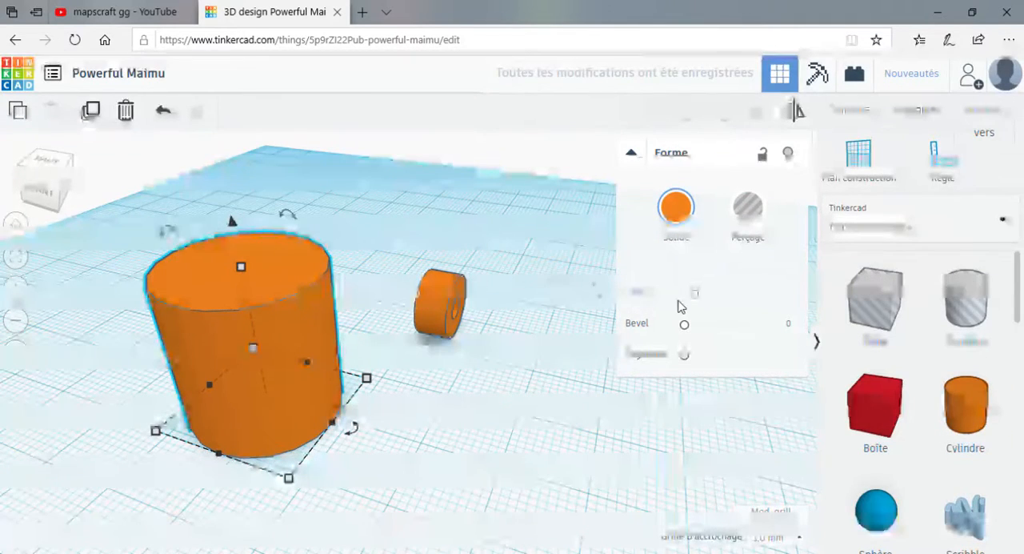
drag(684, 360, 706, 363)
drag(693, 294, 778, 295)
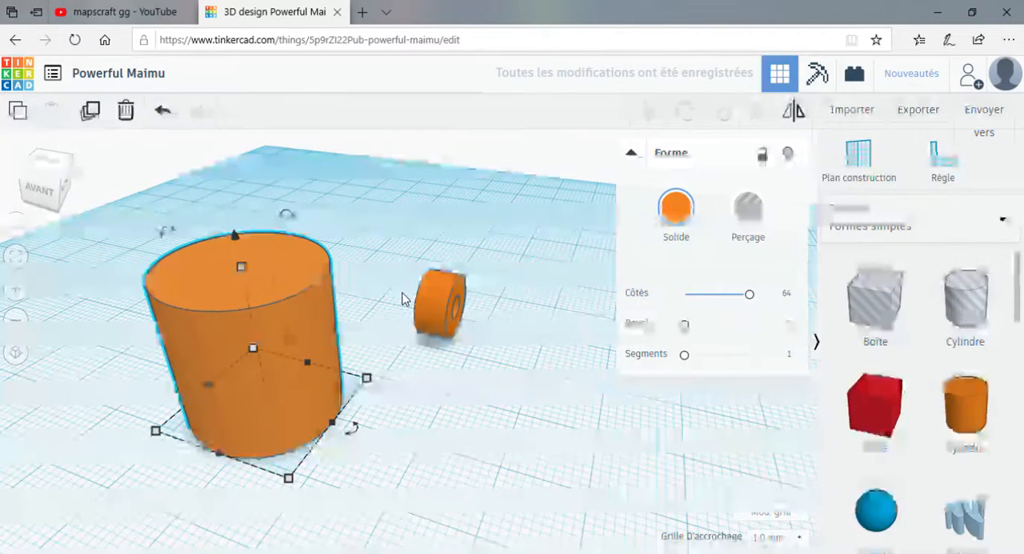
Narrow the cylinder's width and set its depth to 6 mm to form a slim rod.
click(424, 322)
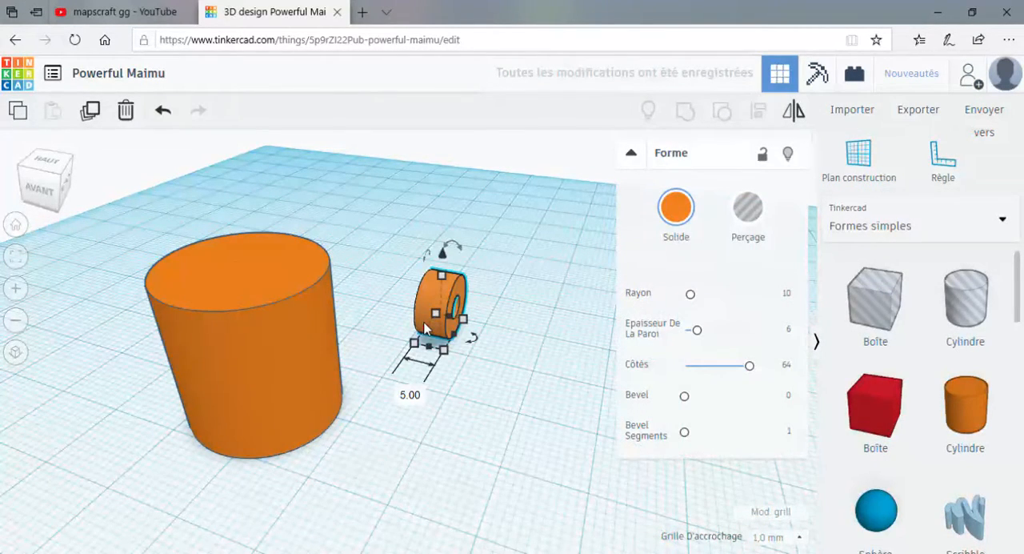
click(200, 393)
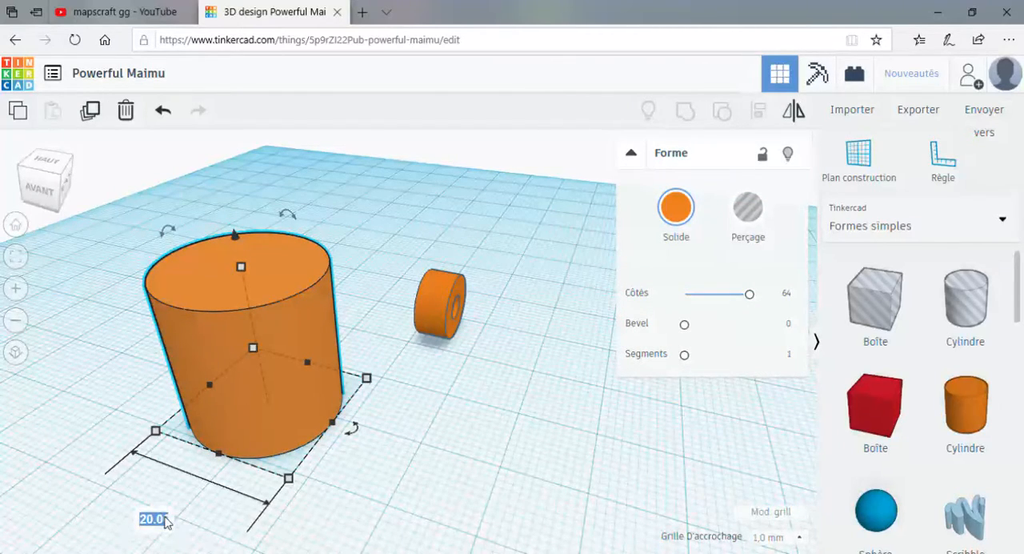
key(Return)
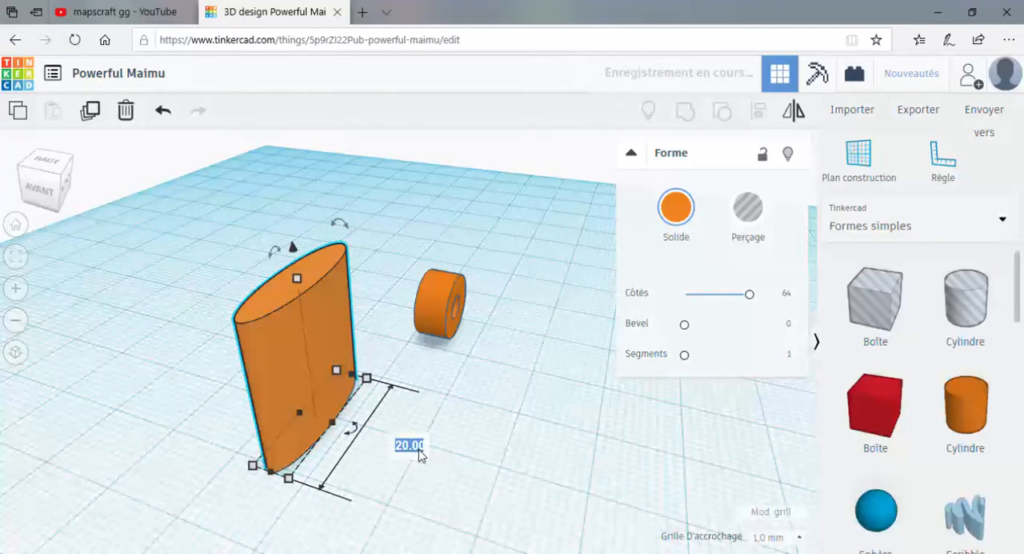
text(6)
key(Return)
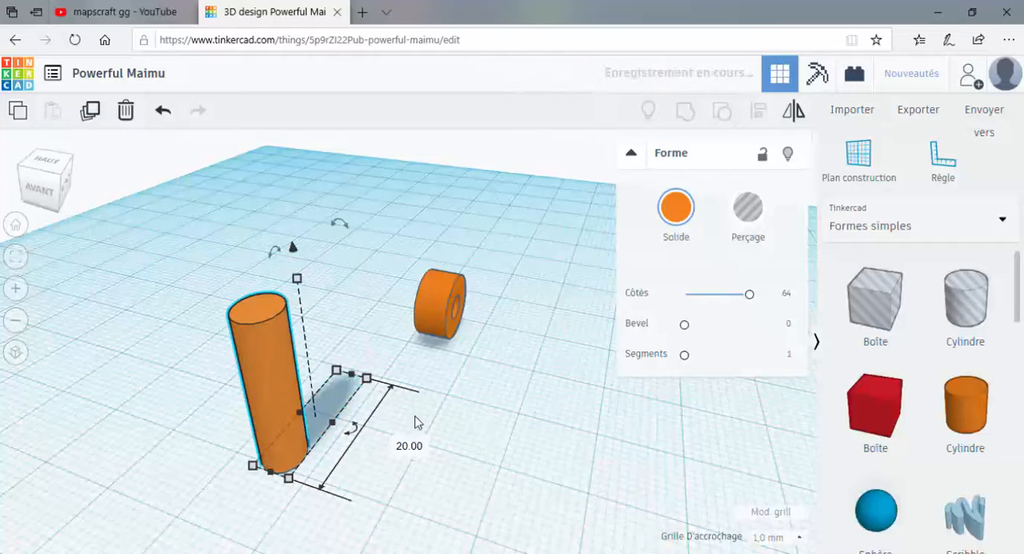
Rotate the slim cylinder 90° so it lies horizontally and lower it onto the workplane.
drag(244, 278, 334, 312)
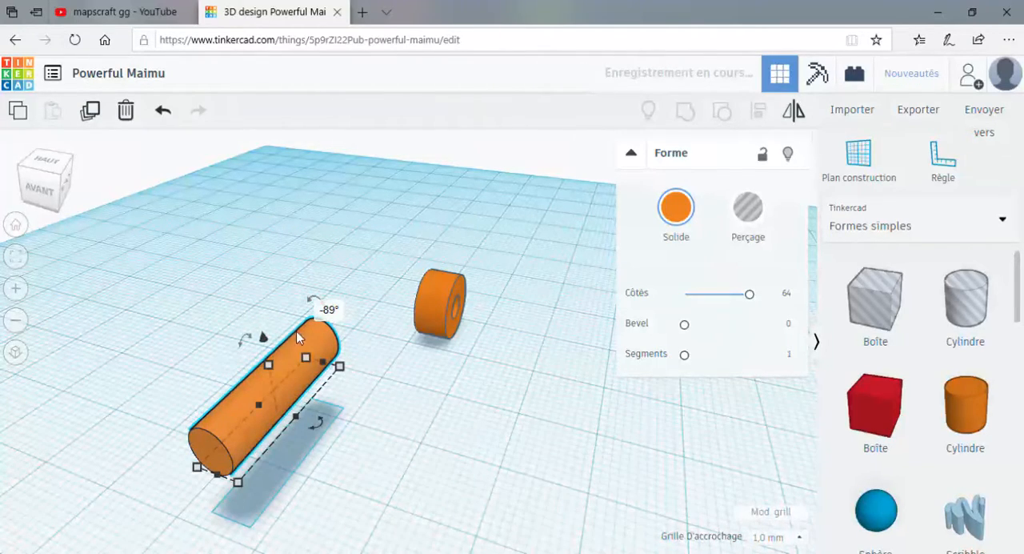
click(336, 316)
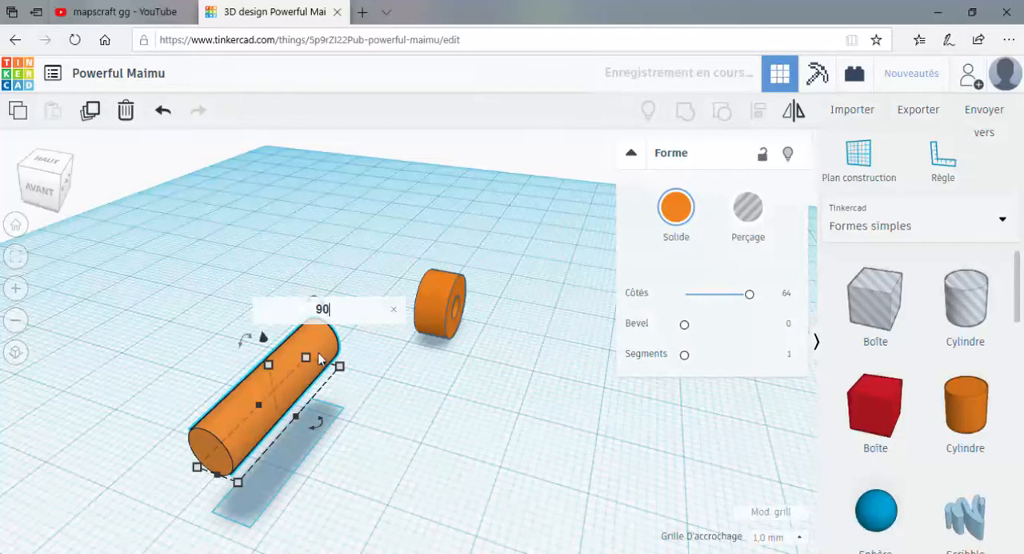
key(Return)
drag(263, 342, 280, 390)
Move the lying cylinder about 20 mm along its axis and 8 mm sideways so its end meets the tube.
right_drag(549, 441, 212, 386)
drag(238, 391, 359, 365)
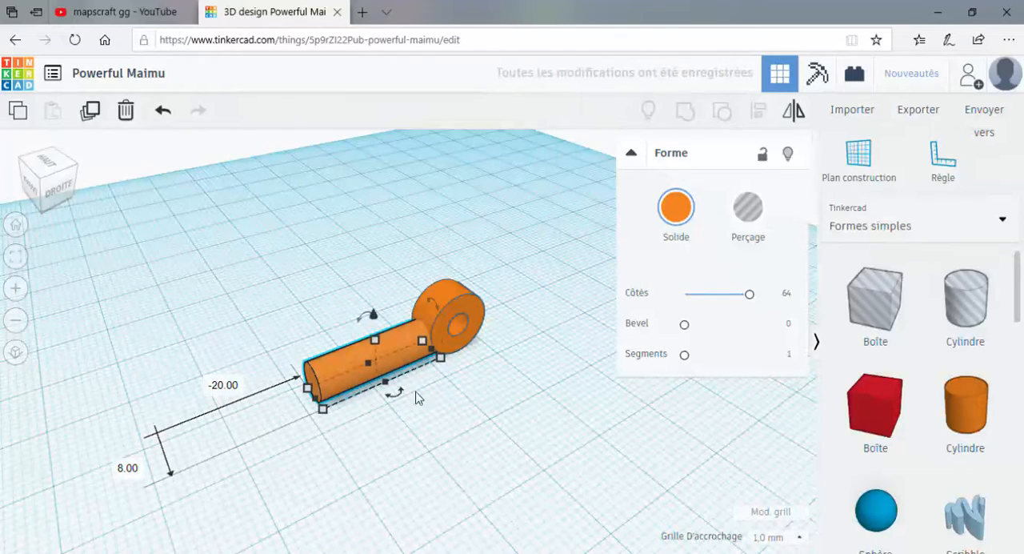
right_drag(463, 400, 401, 373)
scroll(403, 376, up, 2)
mouse_move(423, 424)
right_down()
mouse_move(412, 407)
mouse_move(409, 423)
right_up()
scroll(421, 443, up, 3)
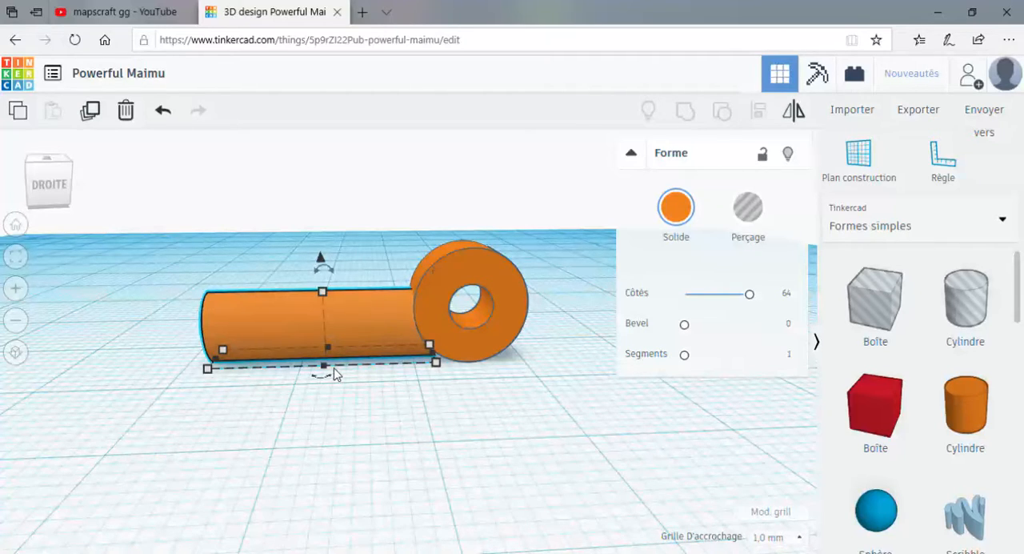
drag(334, 369, 335, 370)
Try rotating the cylinder 11.25° in the horizontal plane.
right_drag(364, 419, 507, 463)
right_drag(393, 453, 436, 400)
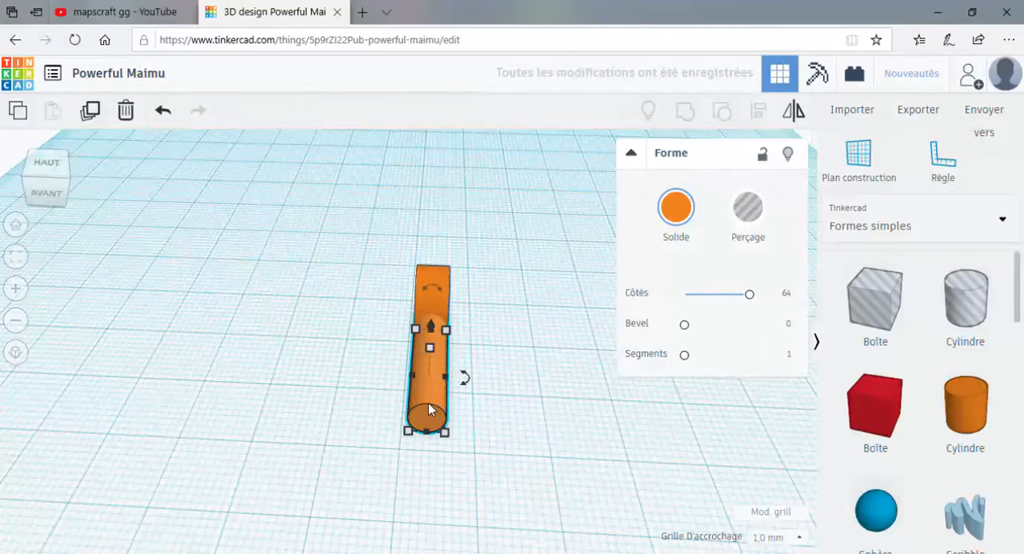
mouse_move(465, 381)
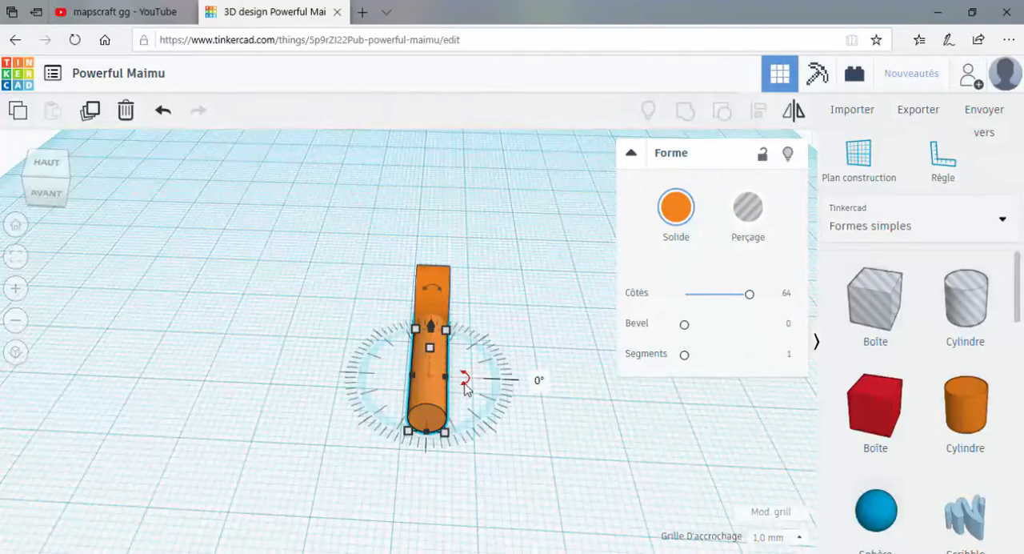
click(544, 384)
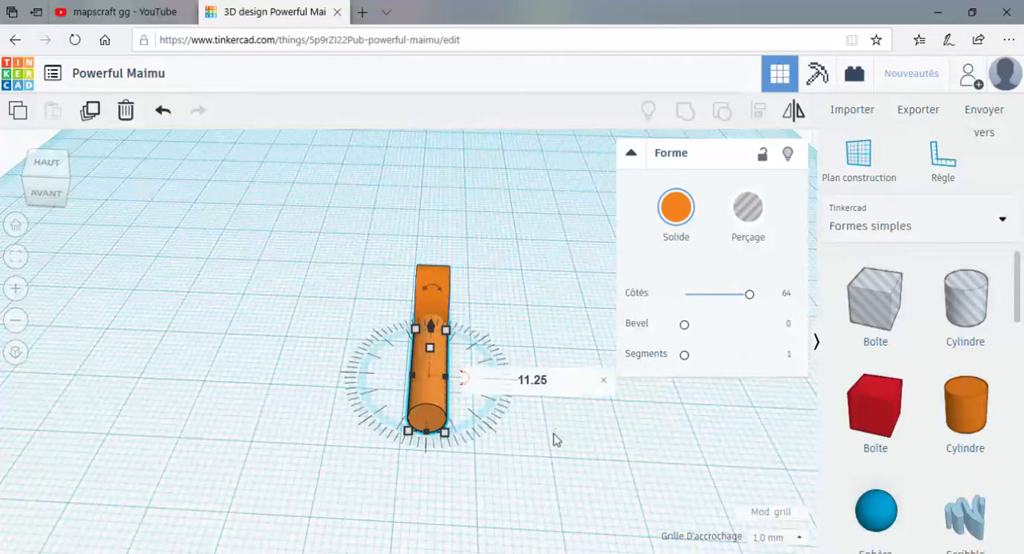
text(11.25)
key(Return)
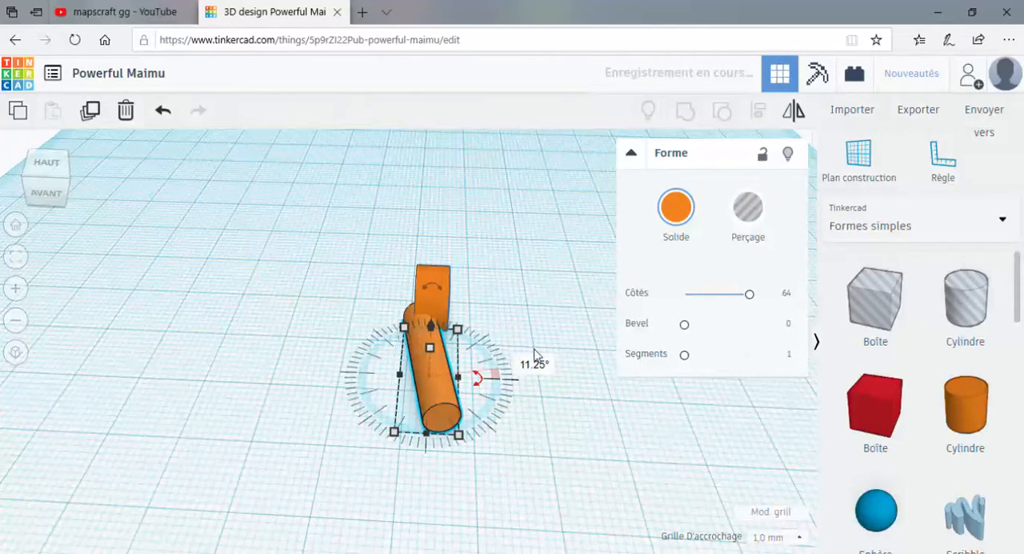
Set the cylinder's horizontal rotation to -11.25° and nudge it 2 mm sideways towards the tube's centreline.
click(530, 366)
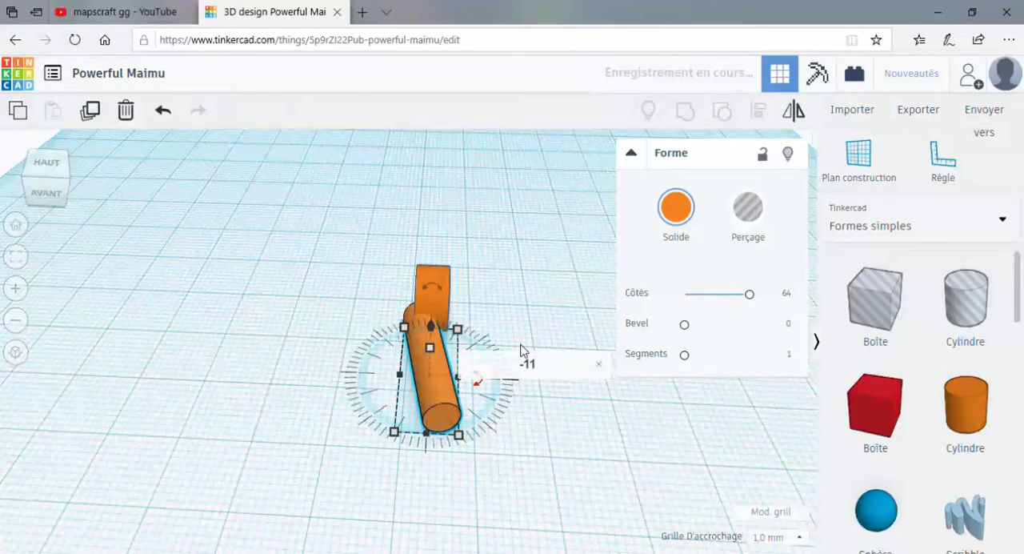
key(Return)
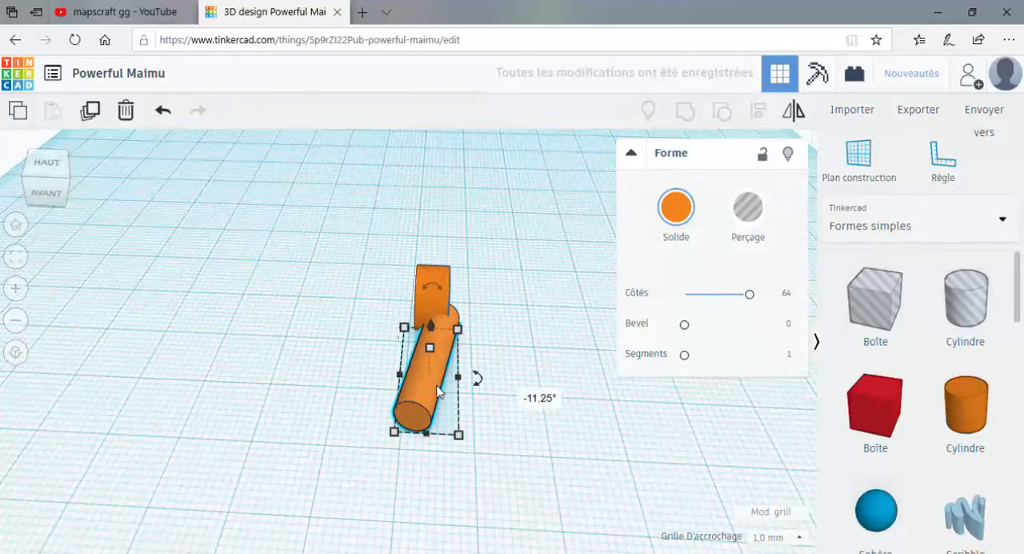
key(Left)
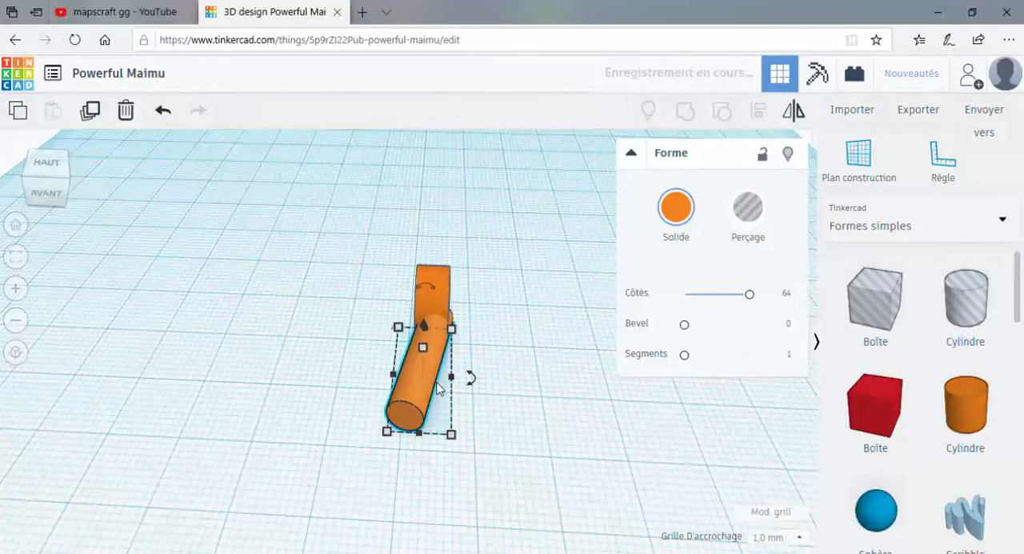
key(Left)
Set the snap grid to 0.5 mm and finely nudge the cylinder sideways to line up its end with the tube.
right_drag(492, 420, 527, 453)
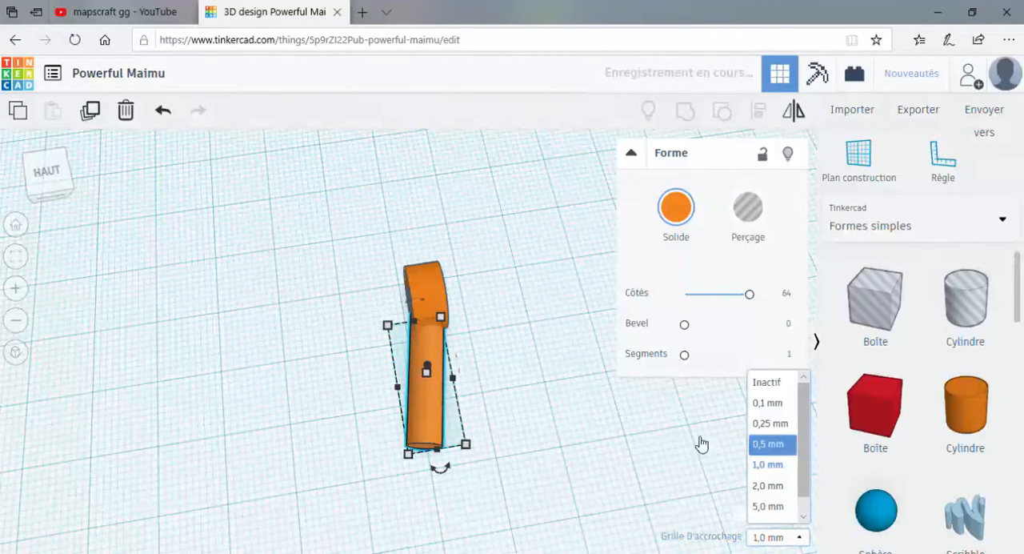
click(764, 444)
key(Down)
key(Up)
key(Up)
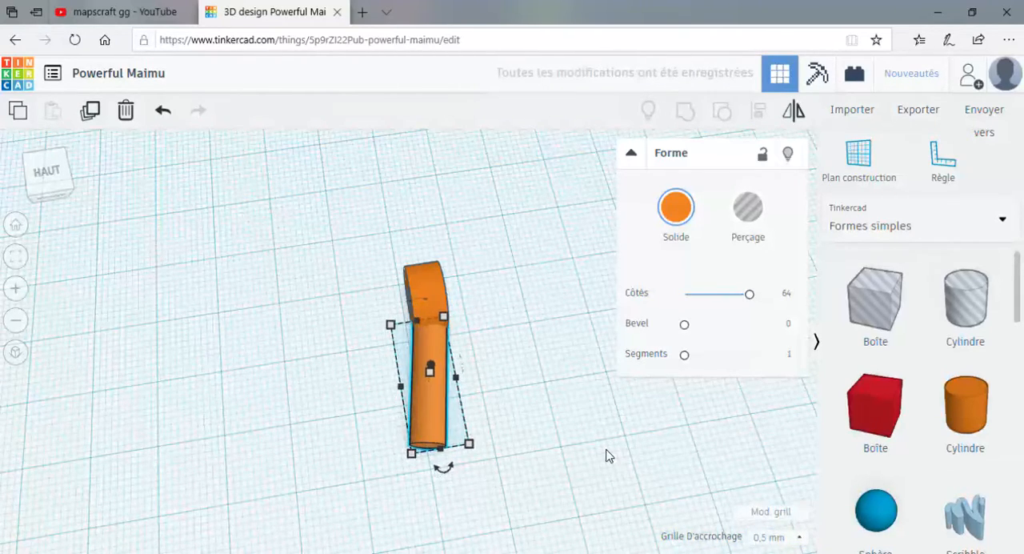
Try rotating the lying cylinder a further 11.25° in the horizontal plane.
click(795, 541)
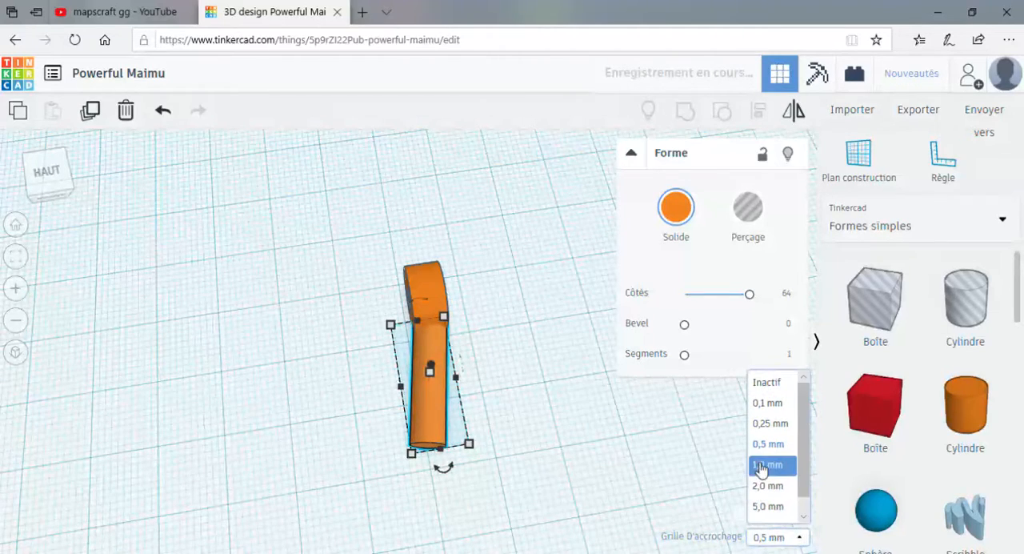
right_drag(632, 494, 542, 466)
drag(430, 469, 422, 476)
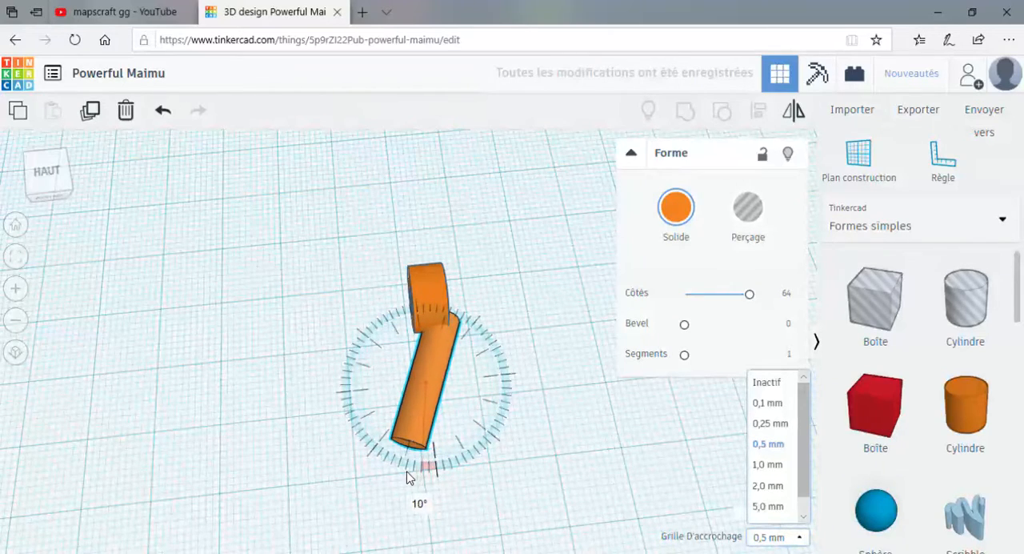
drag(398, 476, 400, 480)
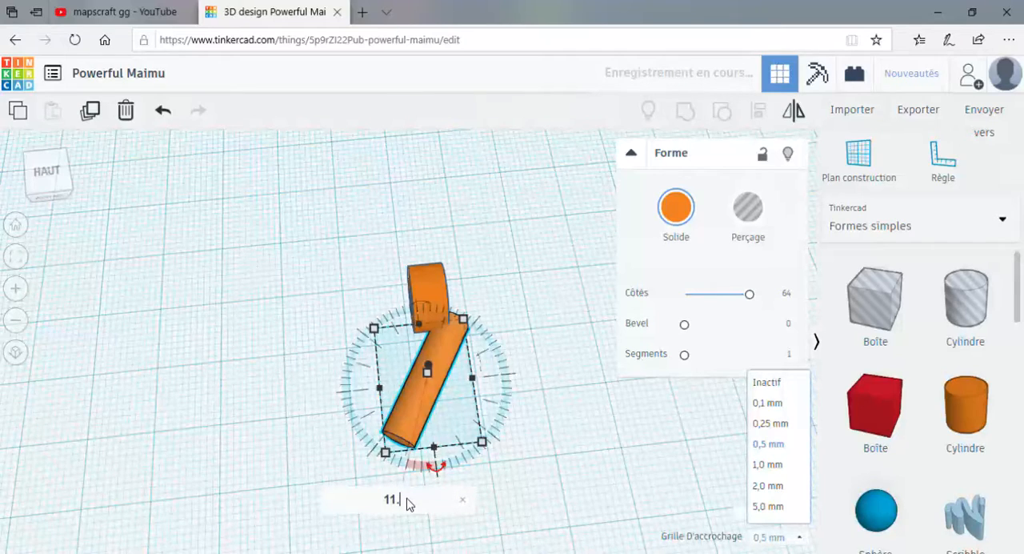
text(25)
key(Return)
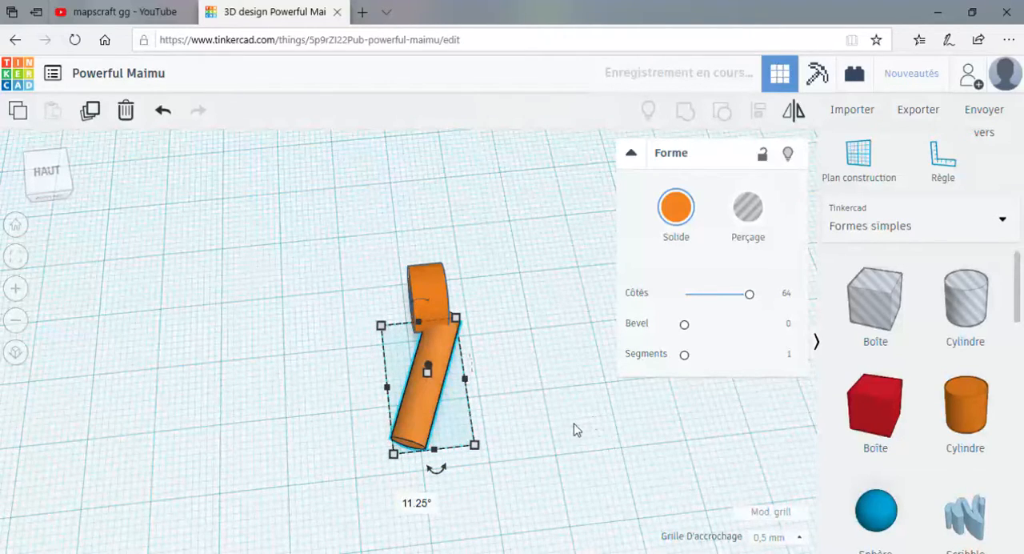
Set the cylinder's horizontal rotation to 5° and nudge it sideways by one snap increment onto the tube.
click(428, 503)
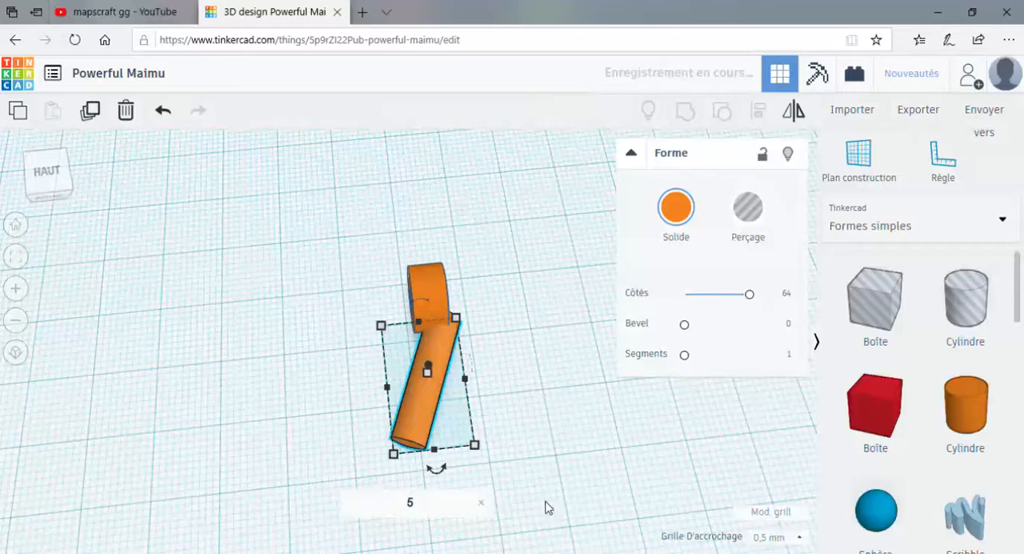
key(Return)
key(Left)
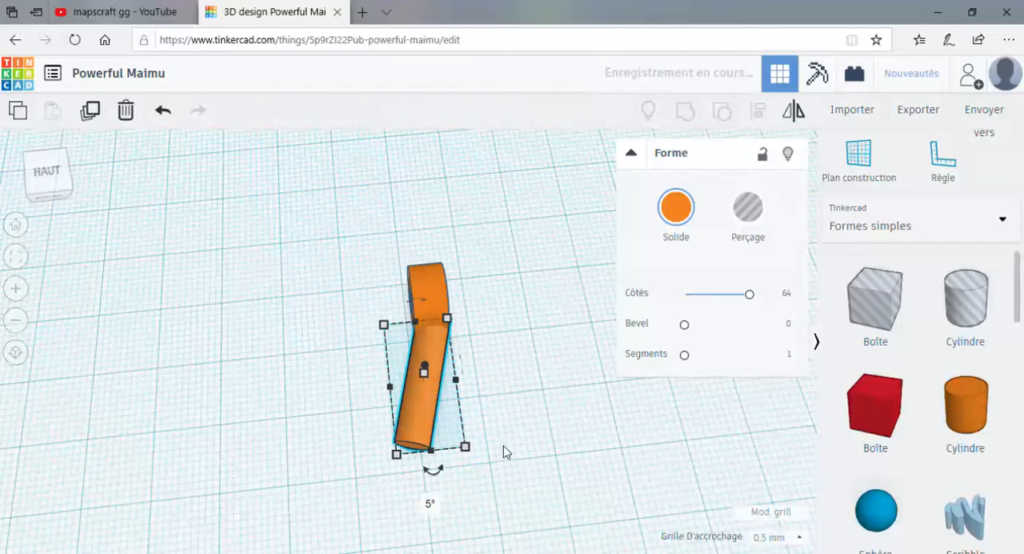
Duplicate the tube and cylinder together and mirror the copy sideways.
click(536, 413)
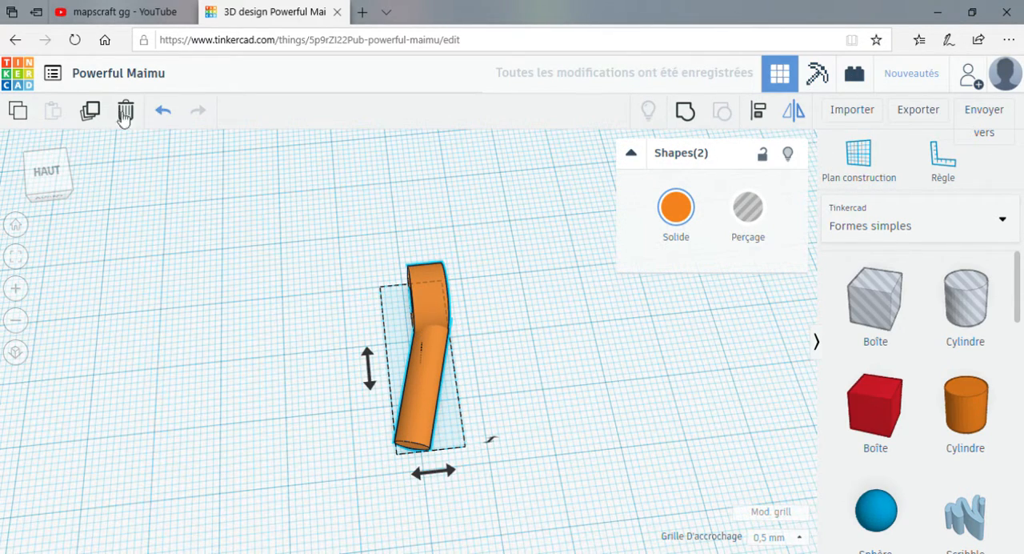
click(94, 112)
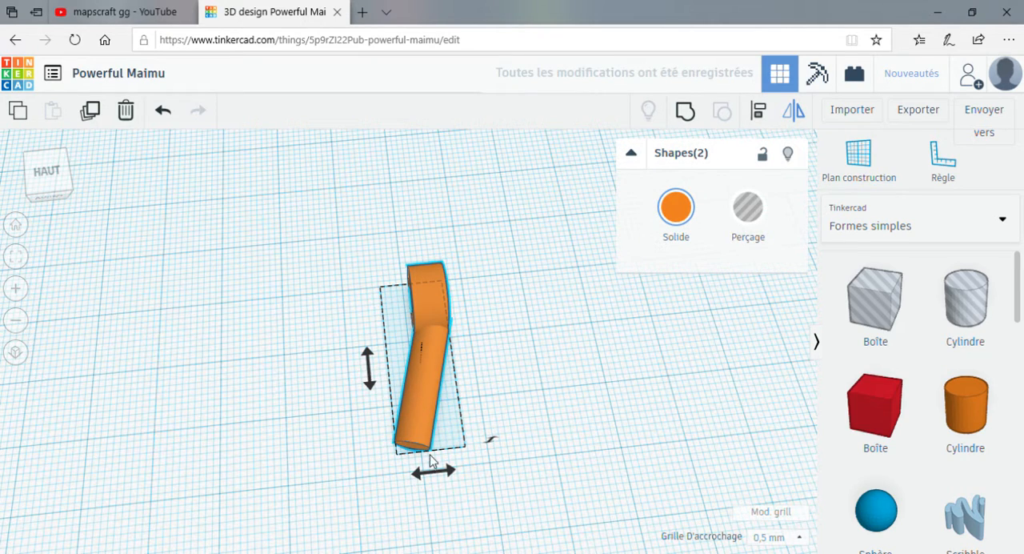
click(435, 473)
key(Left)
click(430, 476)
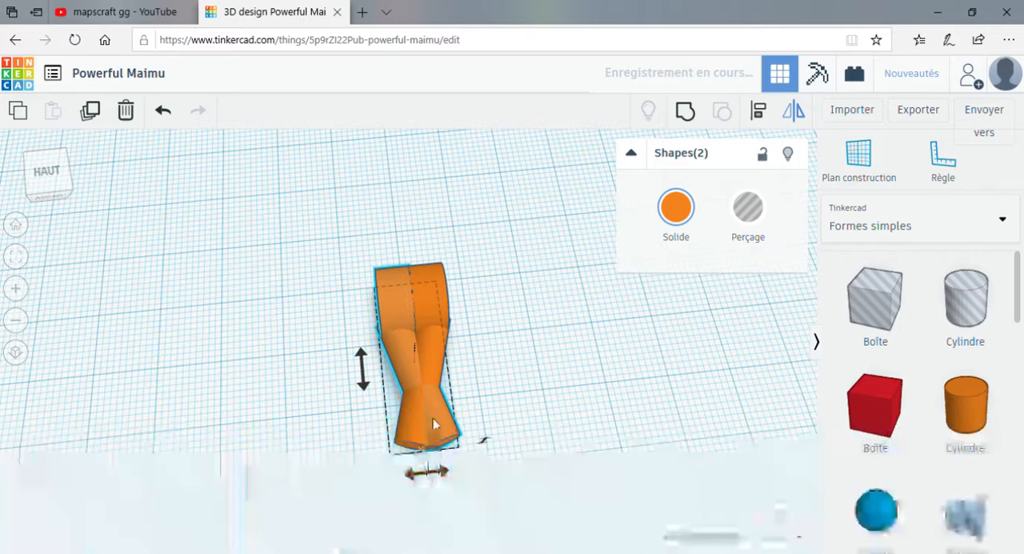
Move the mirrored tube and cylinder sideways away from the originals until a gap separates the two arms.
key(Left)
key(Left)
key(Left)
key(Left)
key(Left)
key(Left)
key(Left)
key(Left)
key(Left)
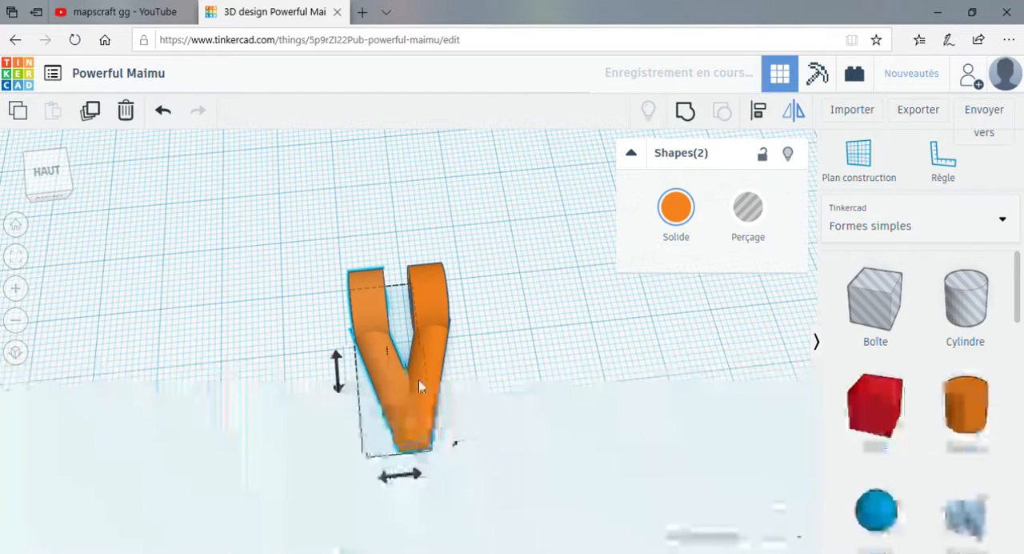
key(Left)
key(Left)
key(Left)
key(Left)
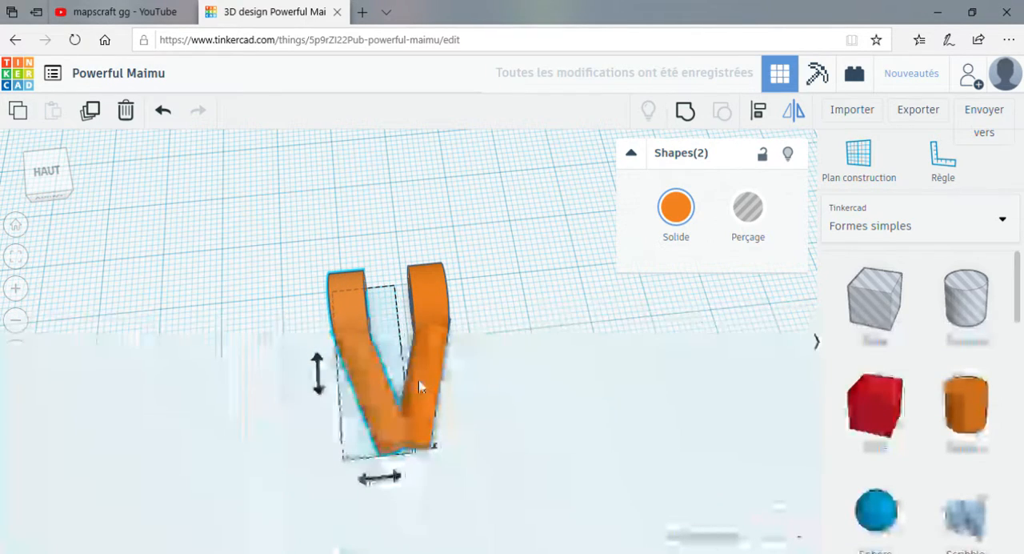
key(Left)
key(Left)
key(Left)
key(Left)
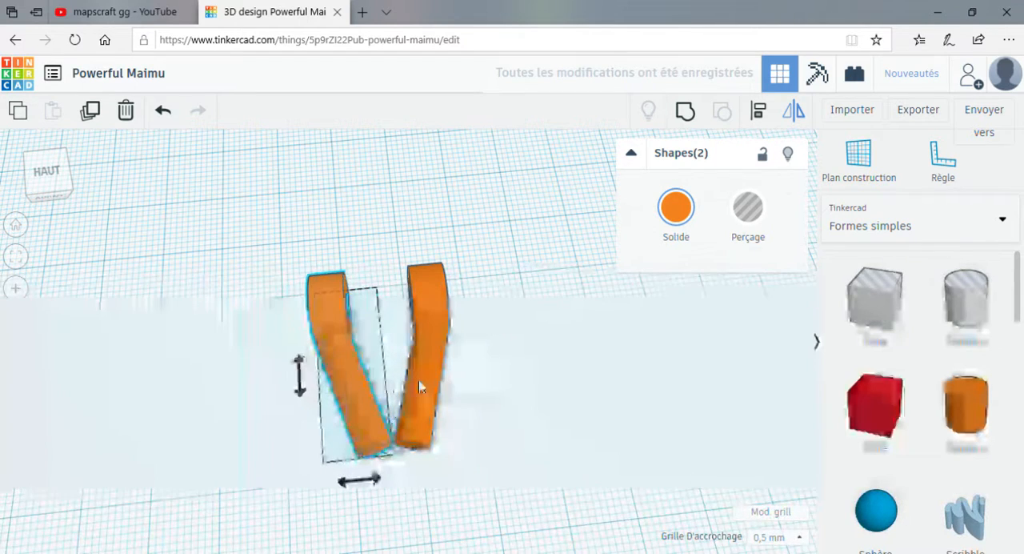
key(Left)
key(Left)
key(Left)
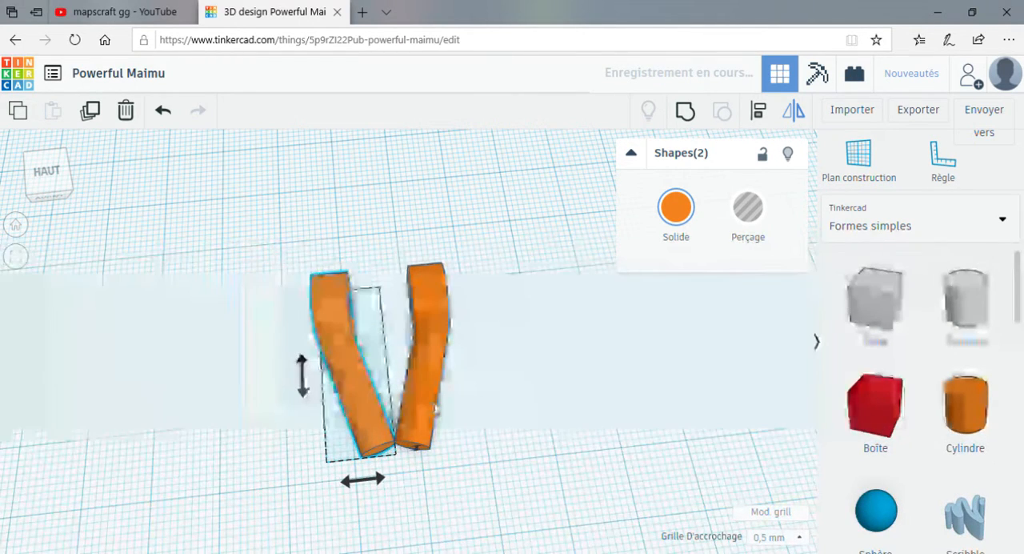
key(Left)
key(Left)
key(Left)
key(Left)
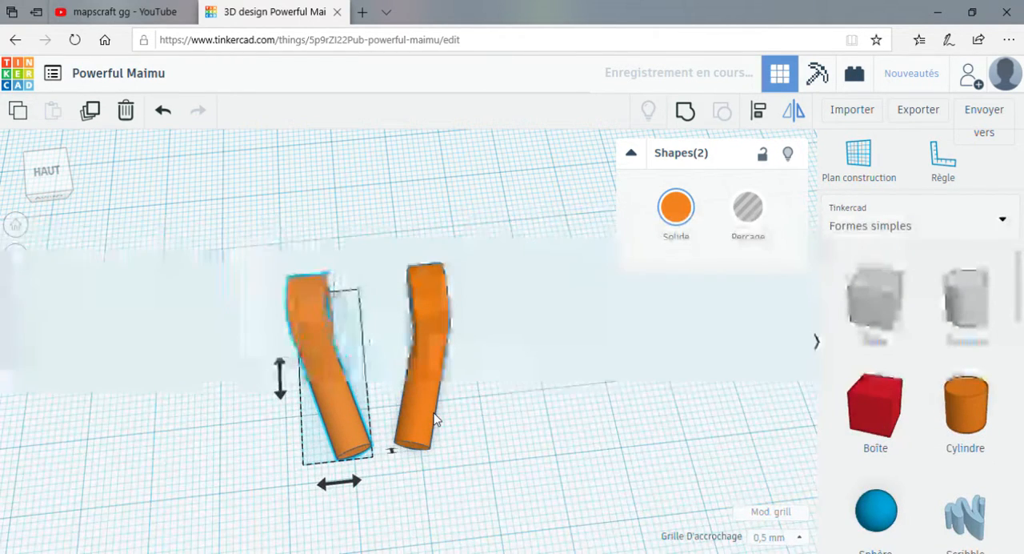
click(471, 433)
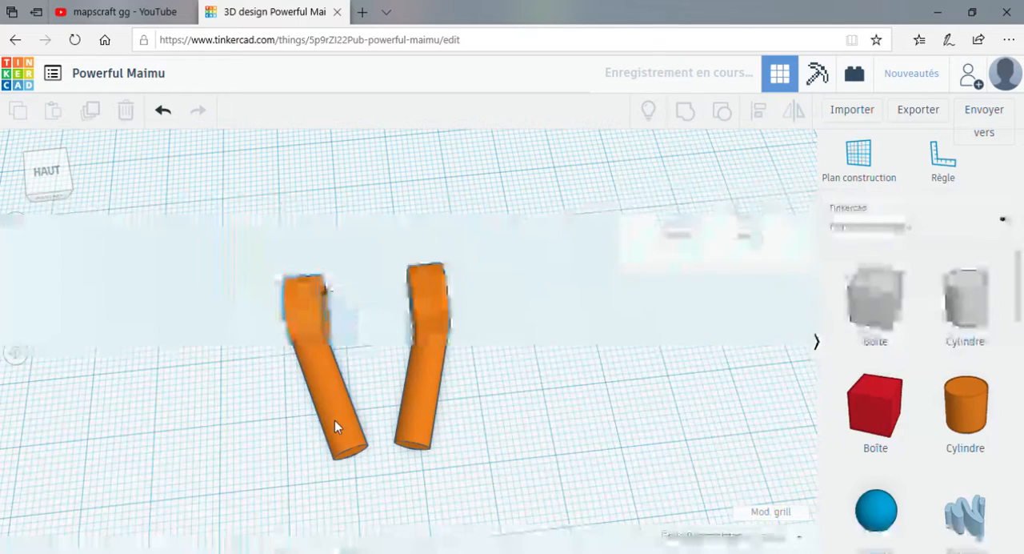
Rotate the mirrored cylinder further inward in the horizontal plane and rotate the original cylinder 10° inward.
click(339, 424)
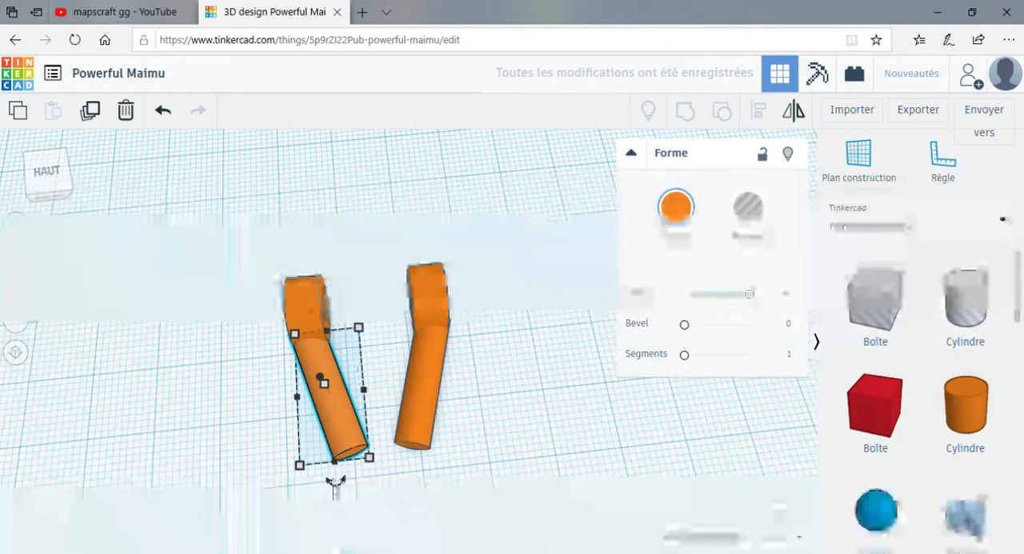
drag(335, 478, 350, 514)
click(424, 368)
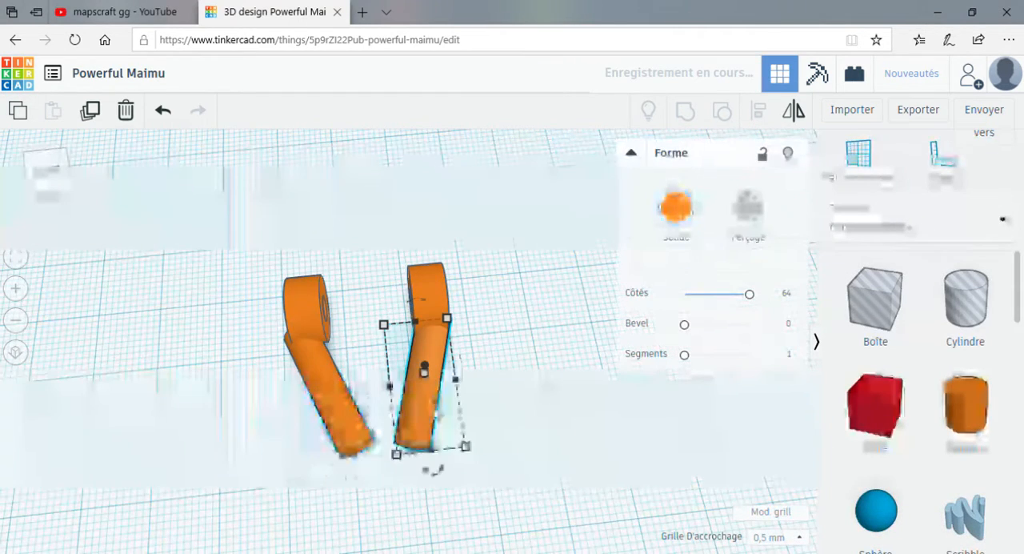
drag(433, 471, 446, 511)
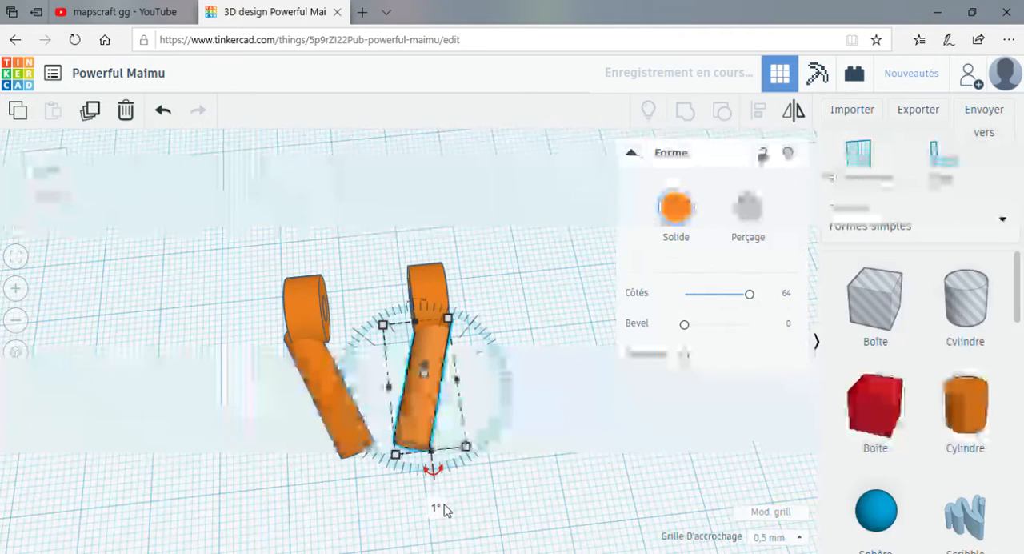
click(437, 509)
text(0)
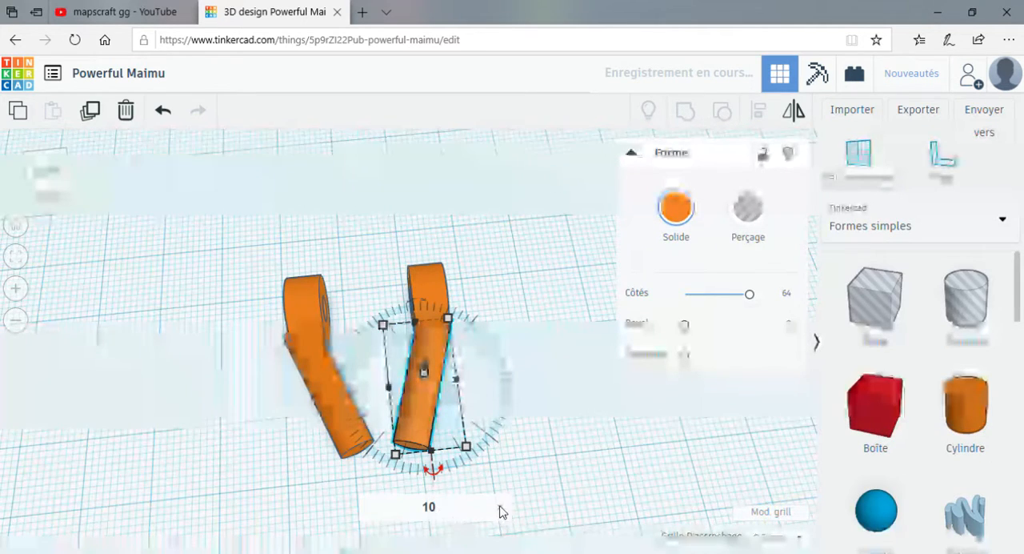
key(Return)
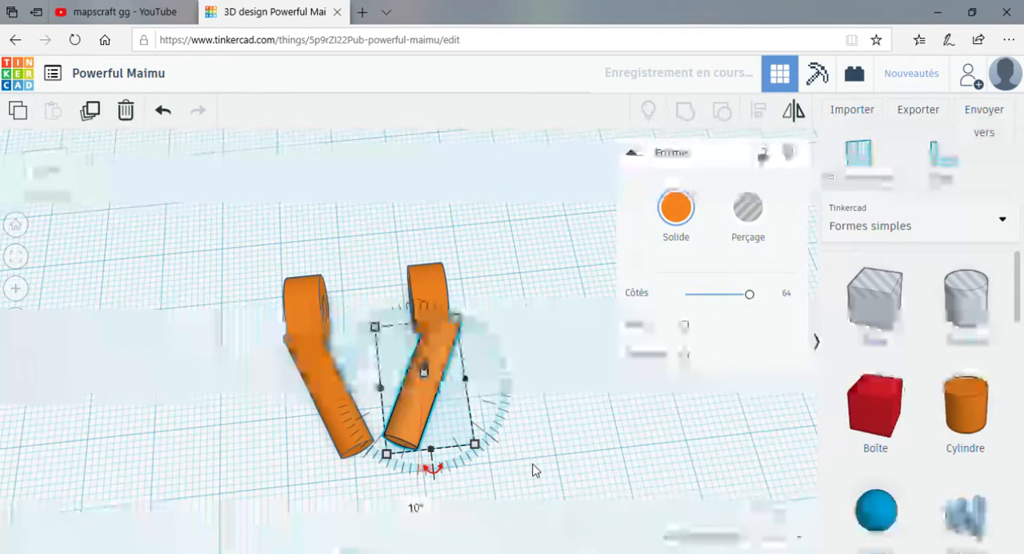
Nudge both cylinders so they line up with their tubes and their free ends meet in a V.
click(335, 427)
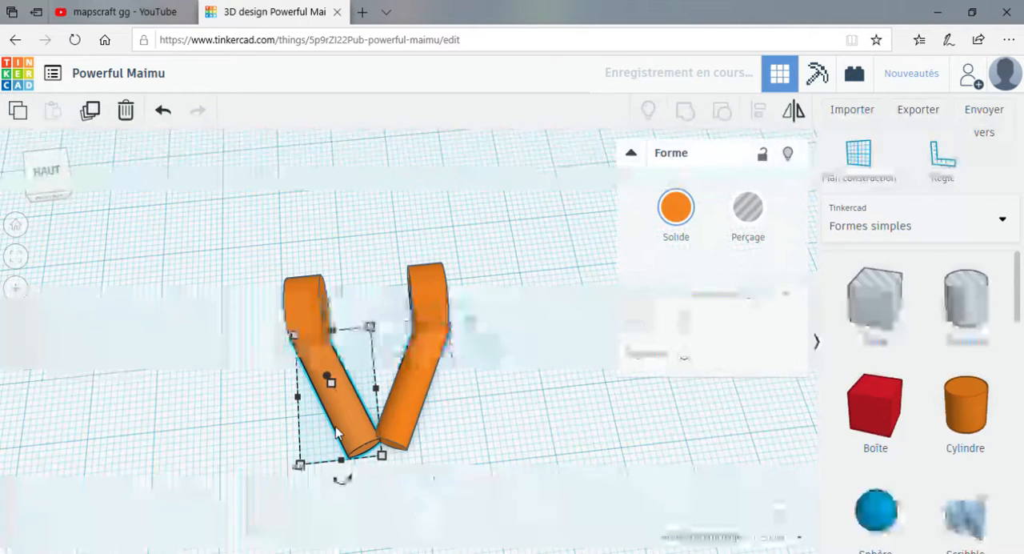
click(415, 432)
click(410, 426)
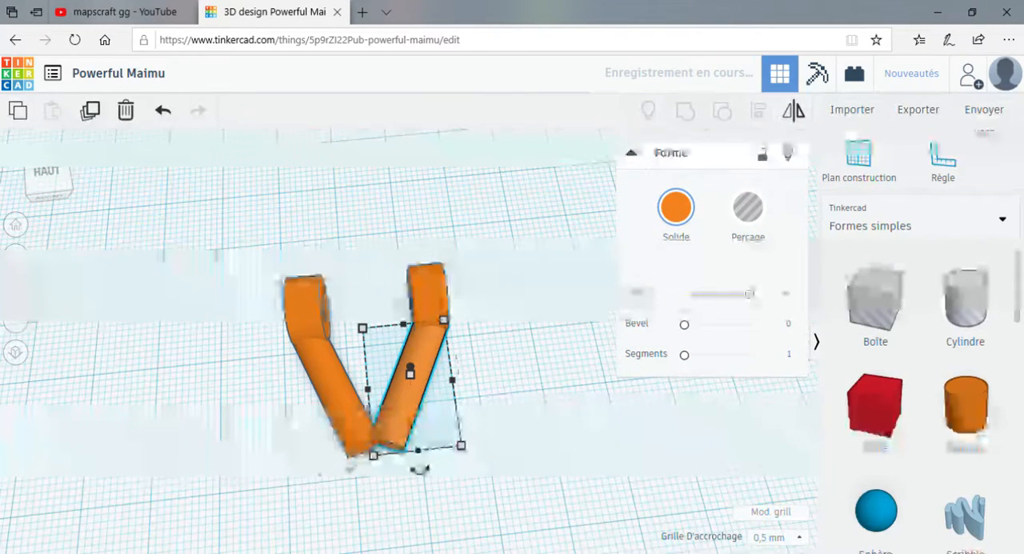
key(Right)
key(Right)
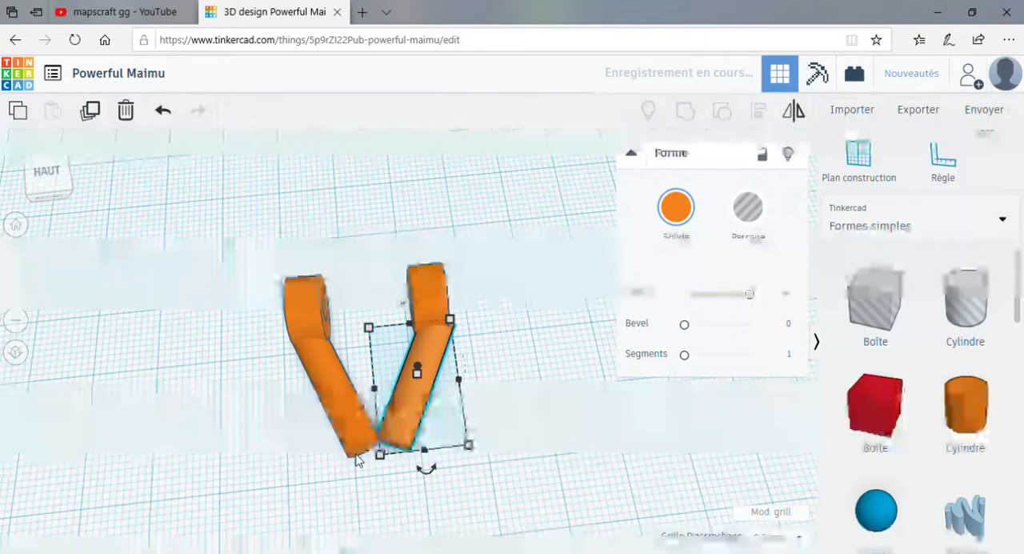
key(Down)
key(Left)
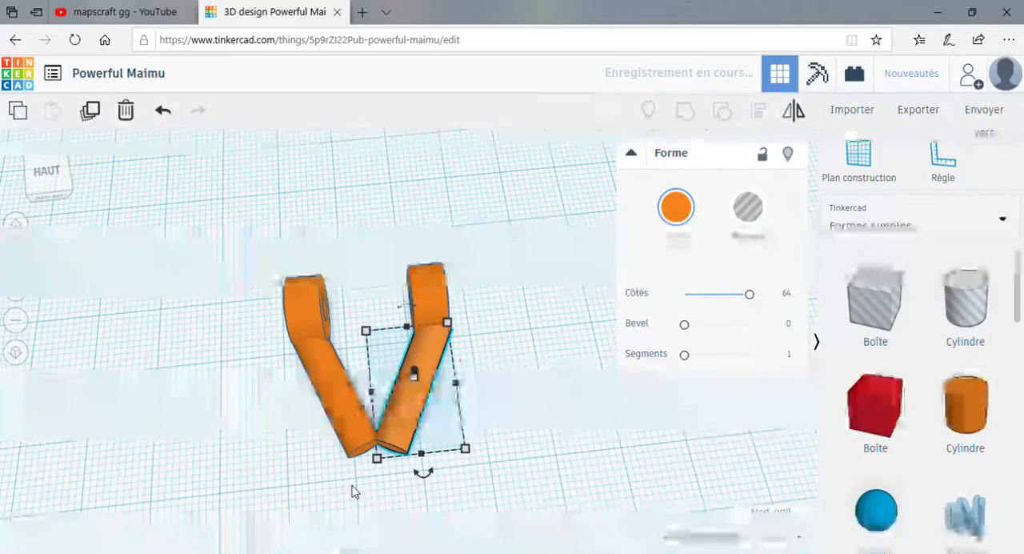
Set the snap grid to 0.25 mm and fine-align the two cylinders where their free ends meet.
click(266, 485)
right_drag(267, 480, 382, 430)
click(382, 432)
click(772, 537)
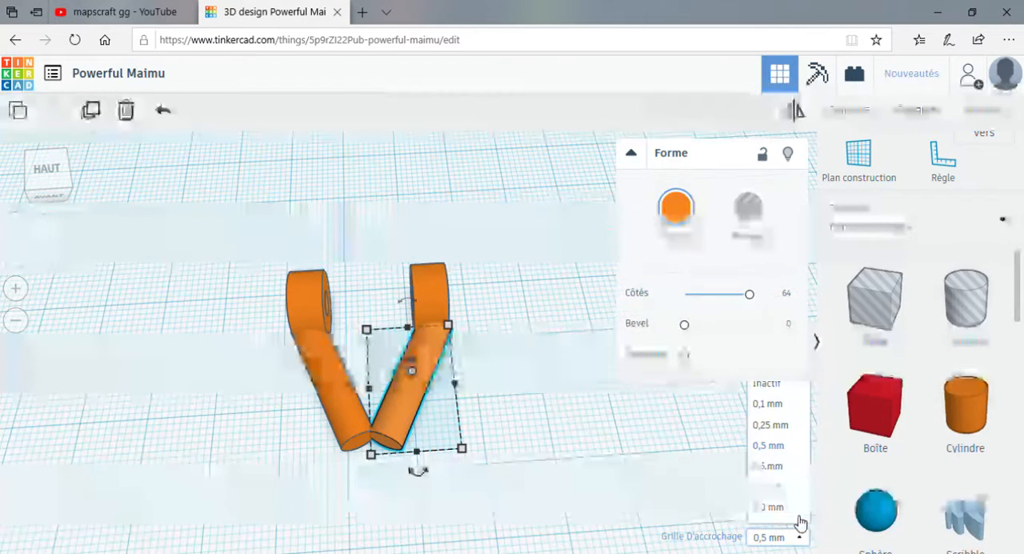
click(788, 422)
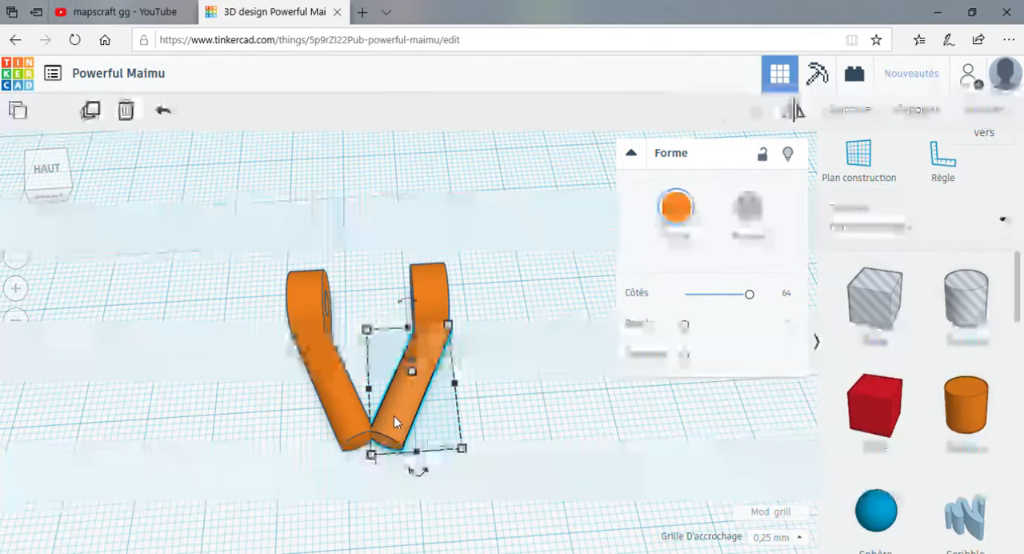
click(336, 412)
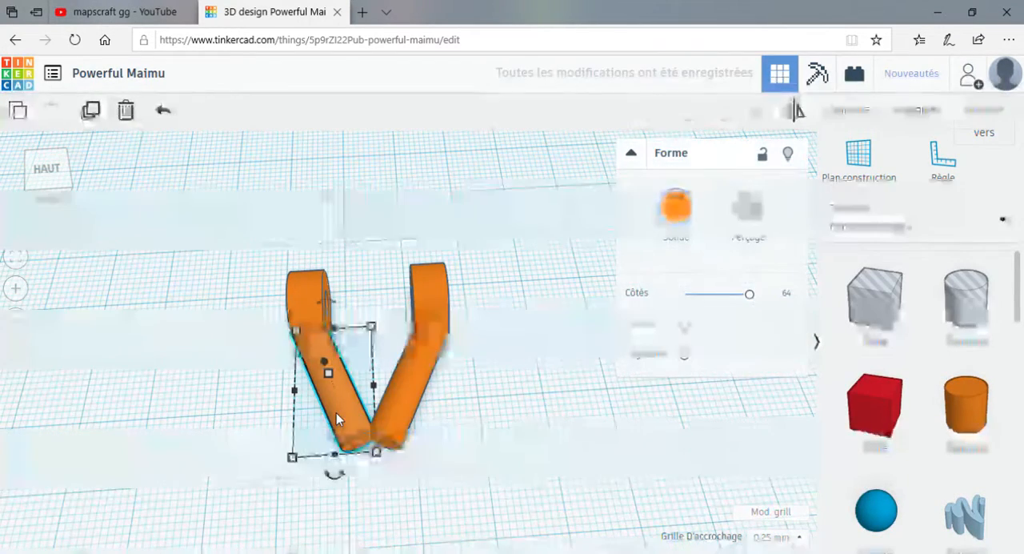
click(276, 458)
right_drag(278, 459, 319, 453)
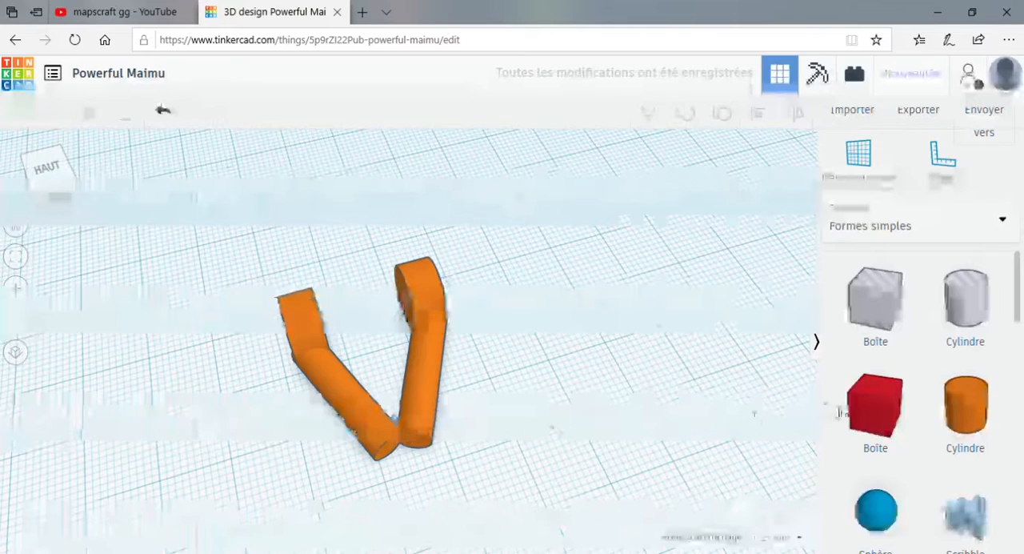
right_drag(617, 457, 608, 436)
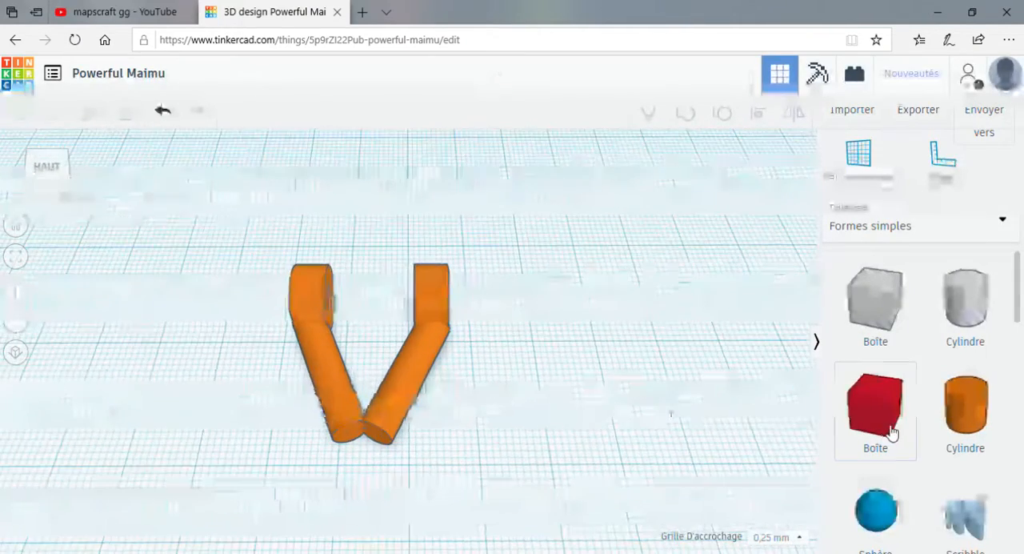
Find the round roof shape (Toit arrondi) among the basic shapes and place one on the workplane beside the V.
scroll(912, 422, down, 2)
scroll(923, 432, up, 1)
scroll(926, 433, down, 3)
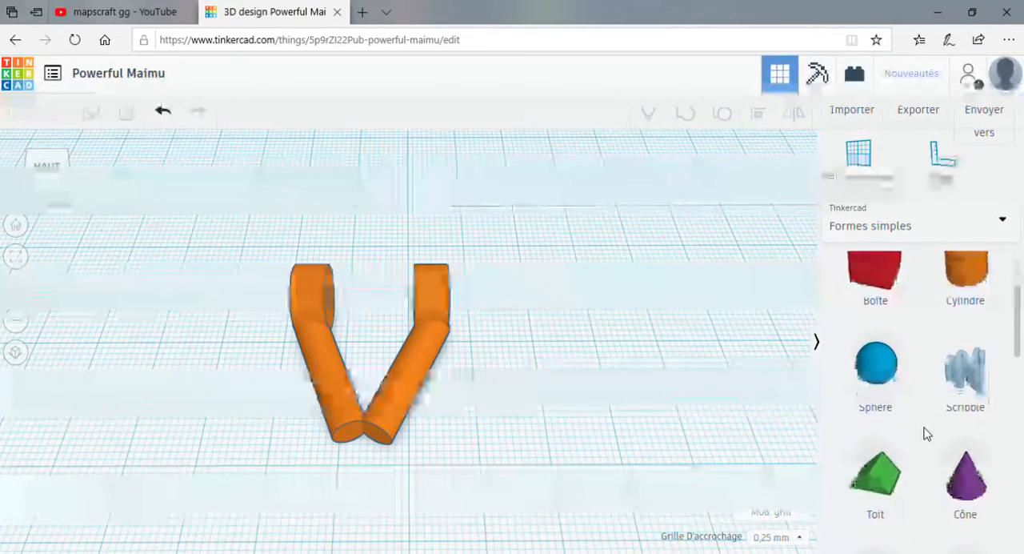
scroll(953, 400, up, 1)
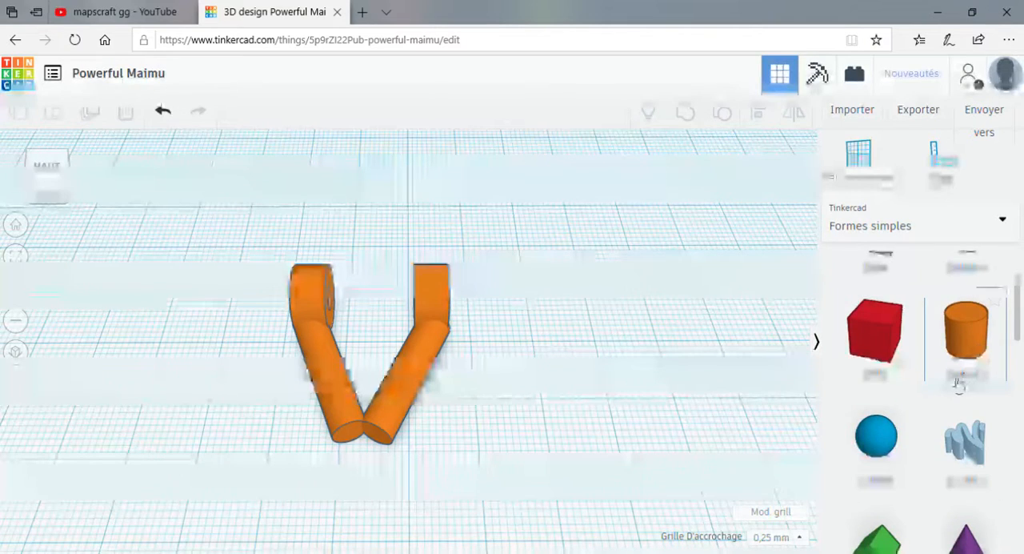
scroll(956, 387, down, 2)
scroll(958, 424, up, 1)
scroll(933, 464, down, 2)
scroll(908, 416, up, 2)
scroll(920, 436, down, 5)
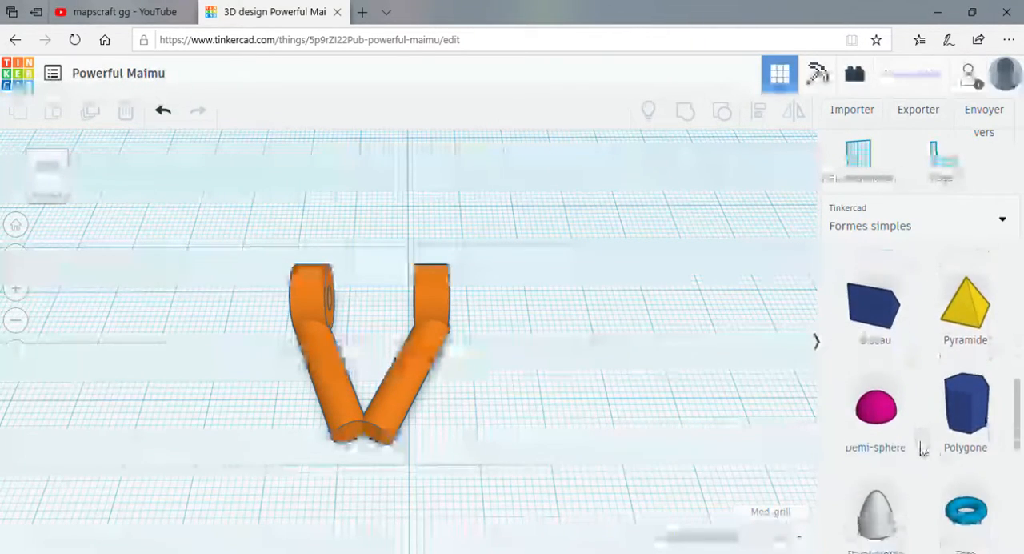
scroll(920, 444, down, 1)
scroll(907, 401, up, 1)
scroll(901, 416, down, 2)
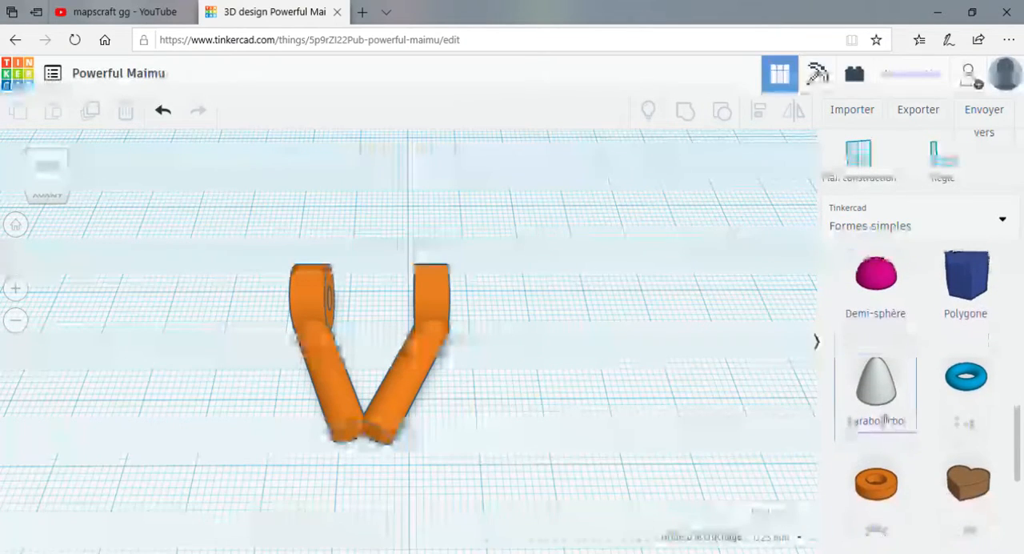
scroll(903, 427, up, 1)
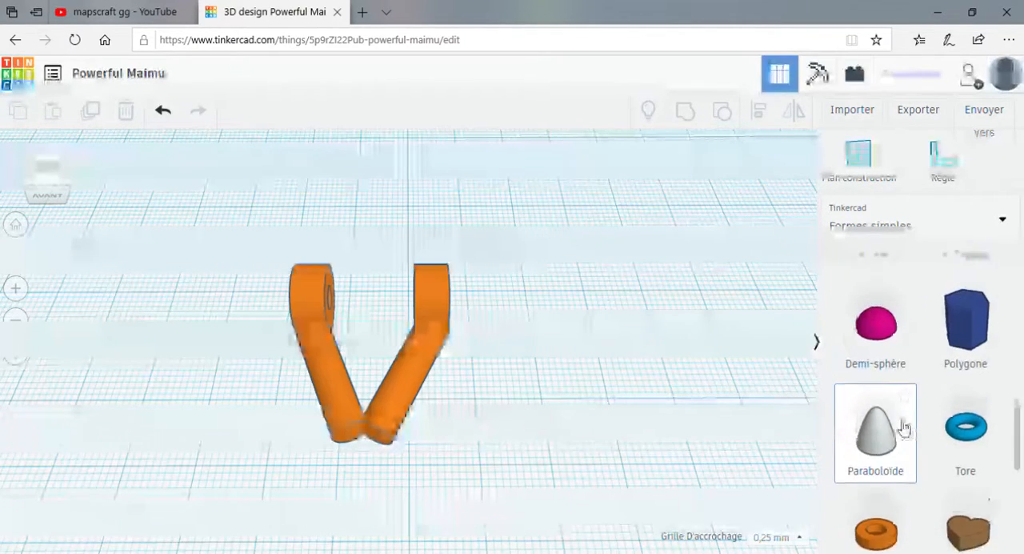
scroll(904, 428, up, 5)
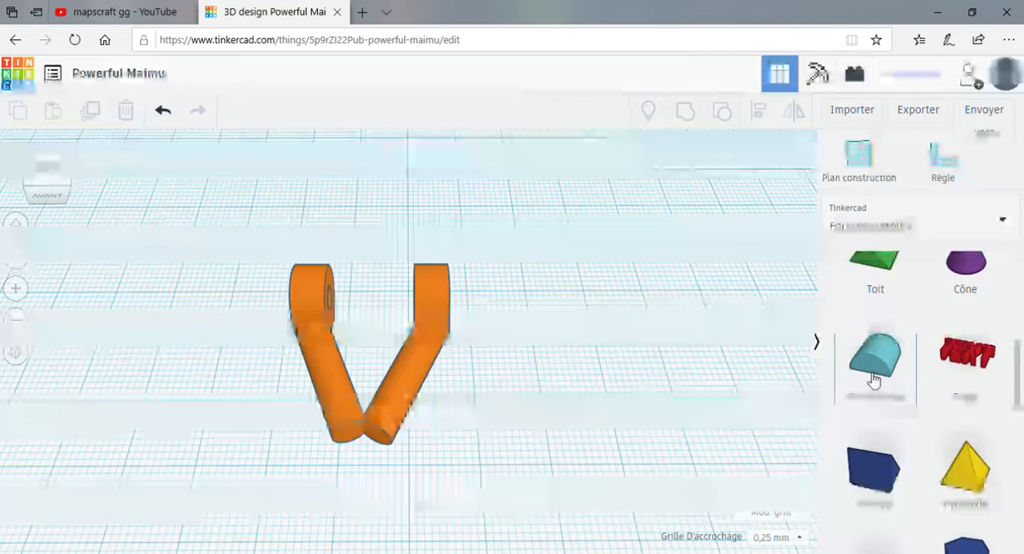
drag(874, 379, 521, 374)
click(515, 373)
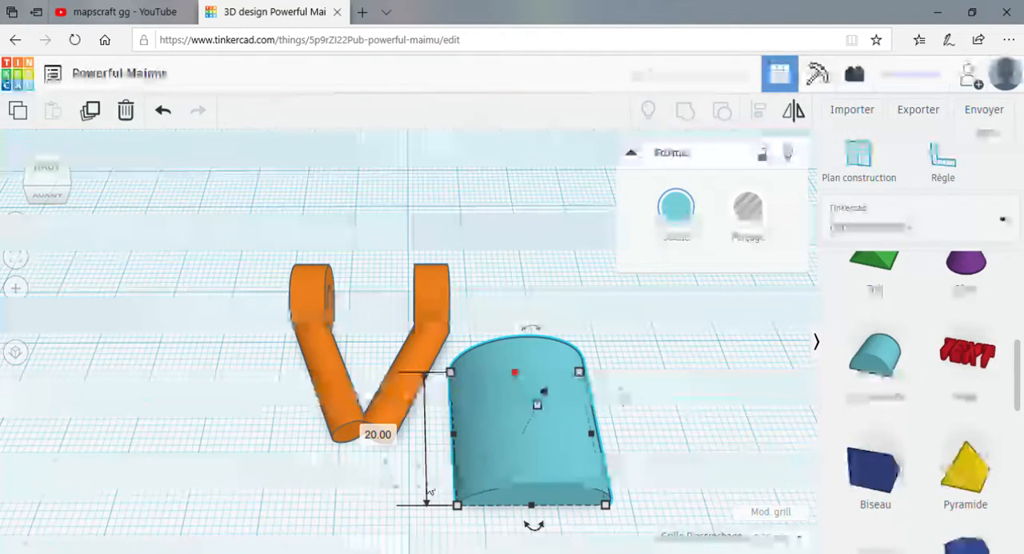
Resize the round roof to 6 mm long, 11 mm wide and 6 mm high.
click(387, 436)
text(6)
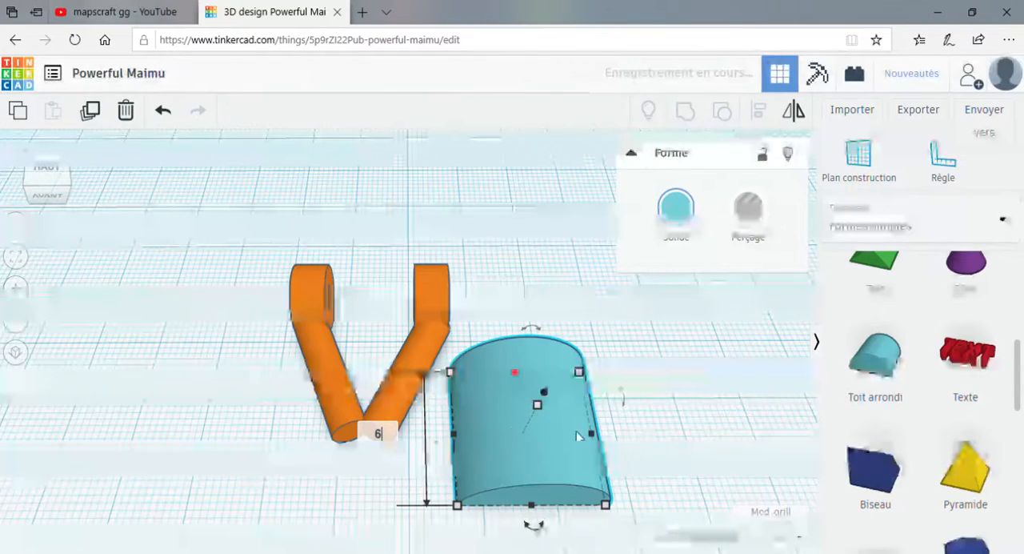
key(Return)
click(440, 469)
click(458, 479)
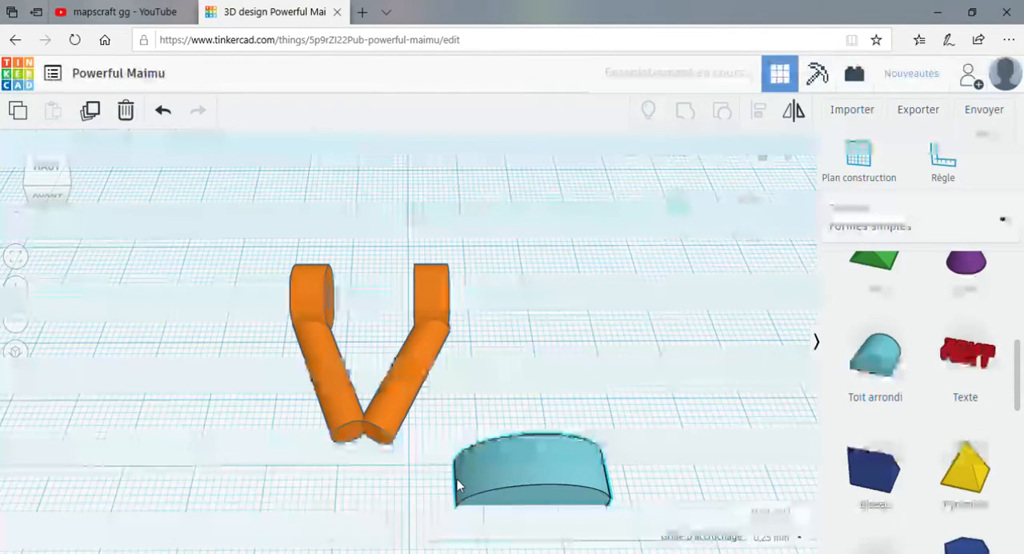
scroll(534, 538, down, 1)
click(509, 518)
text(11)
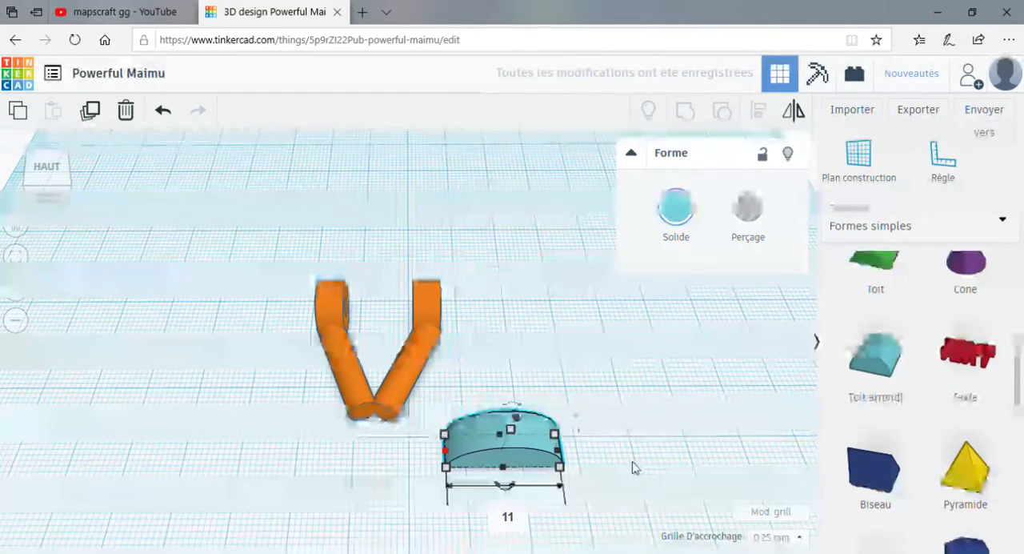
key(Return)
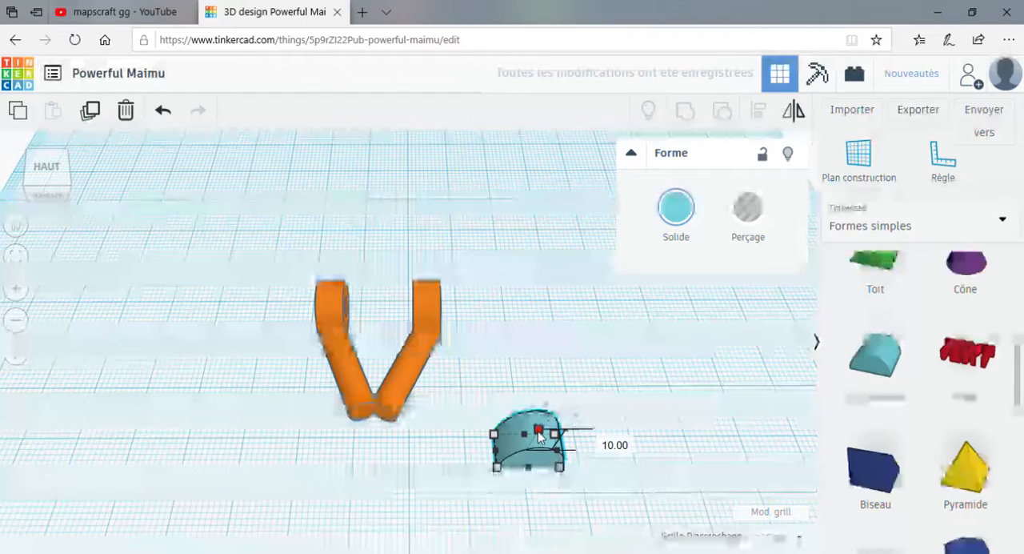
drag(540, 432, 535, 439)
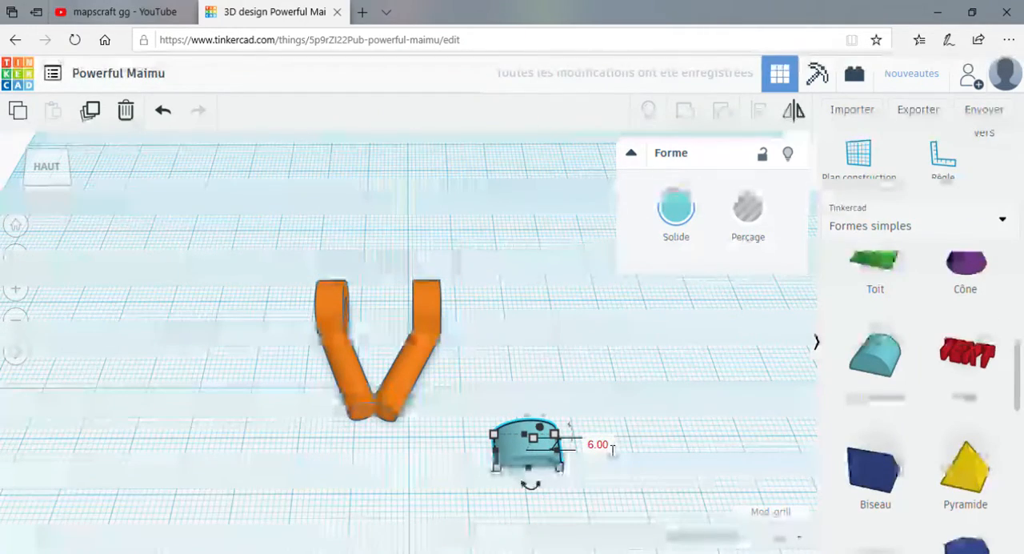
Rotate the round roof 90° about two axes and position it as a rounded cap over the V's meeting ends.
right_drag(645, 478, 344, 488)
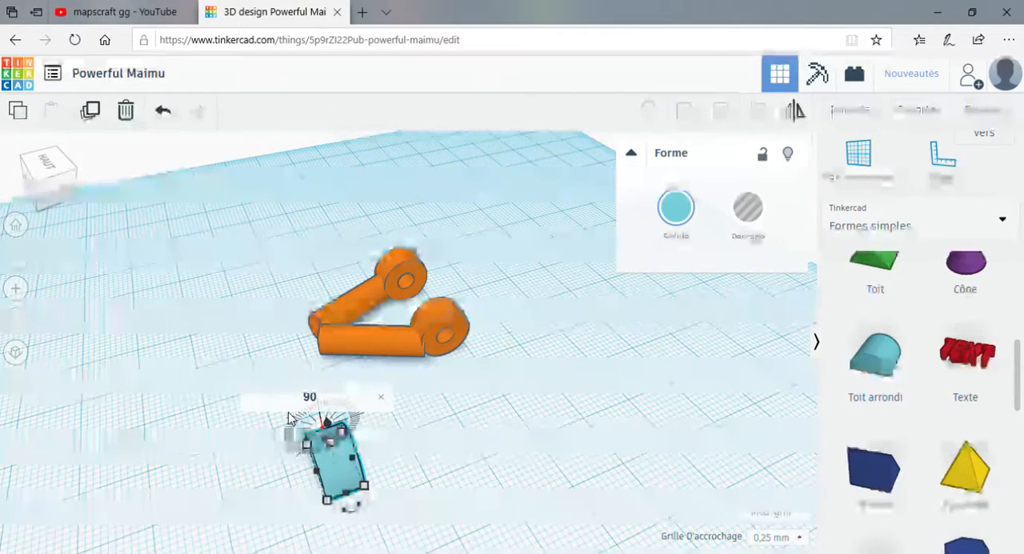
key(Return)
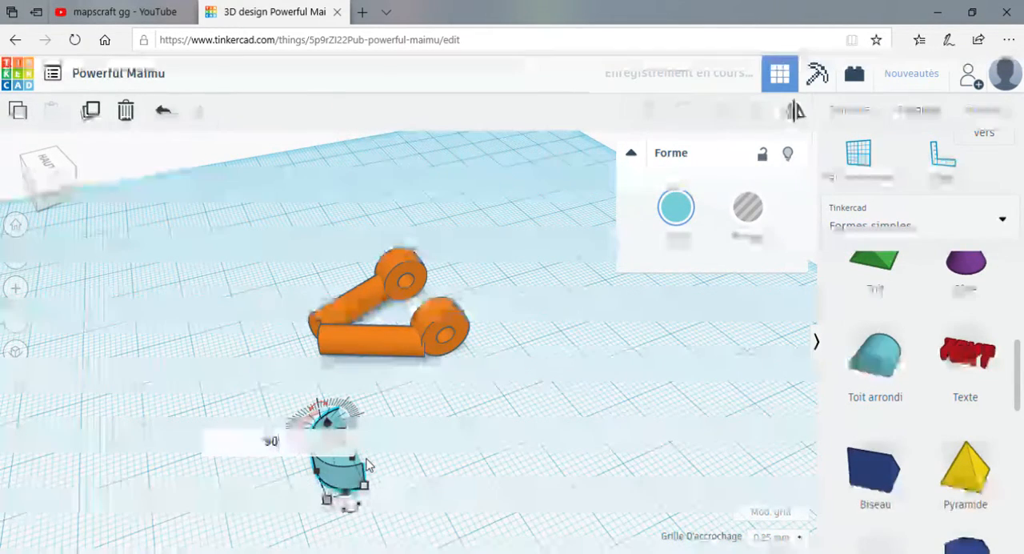
drag(296, 456, 309, 326)
right_drag(194, 425, 355, 469)
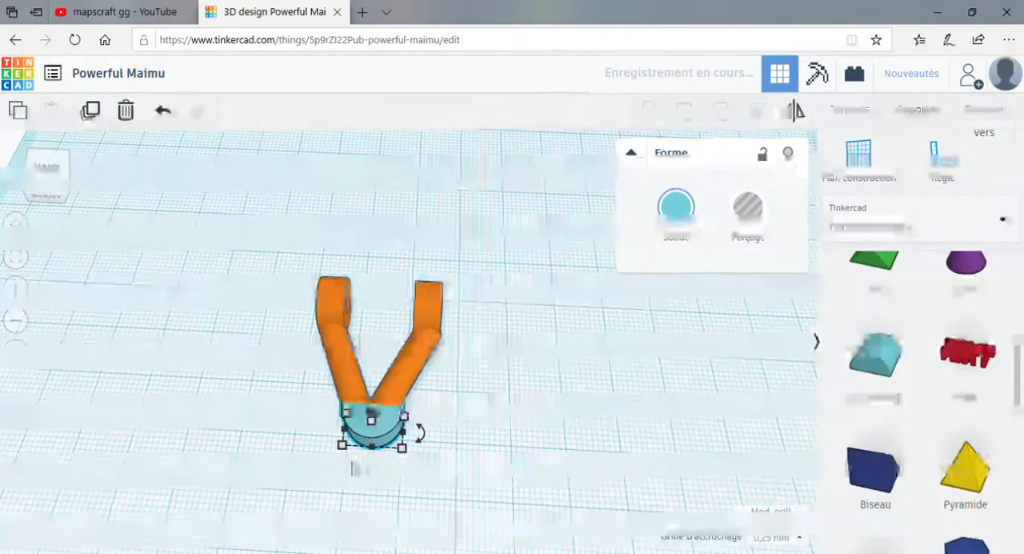
key(Left)
key(Up)
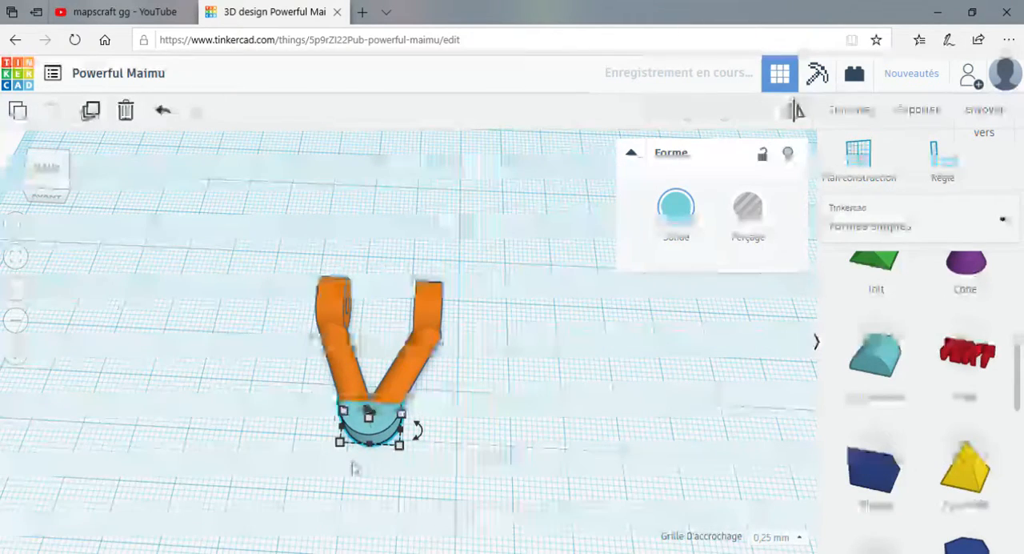
key(Up)
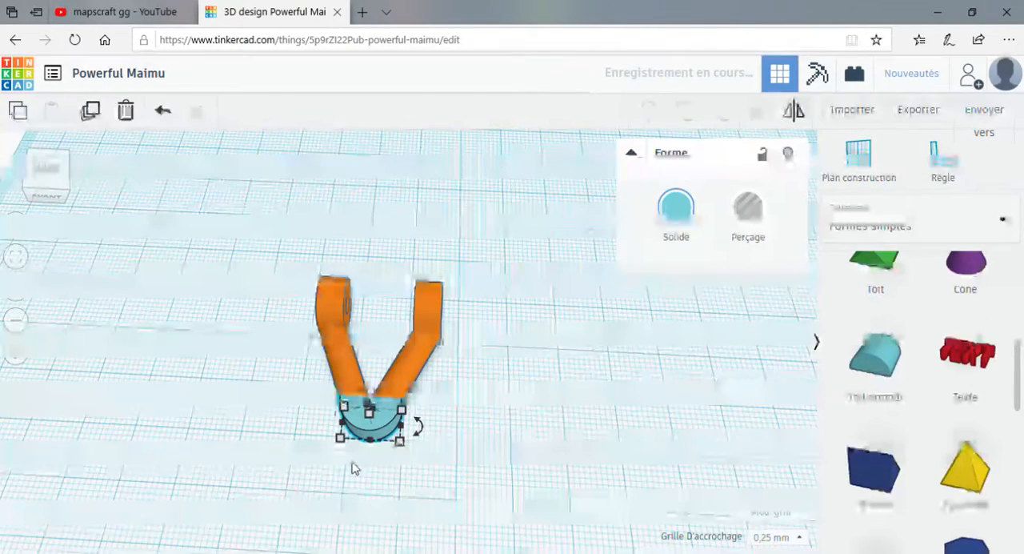
Place a solid cylinder behind the two rings and raise its side count to 64.
right_drag(355, 469, 408, 460)
scroll(887, 402, up, 3)
scroll(896, 384, up, 2)
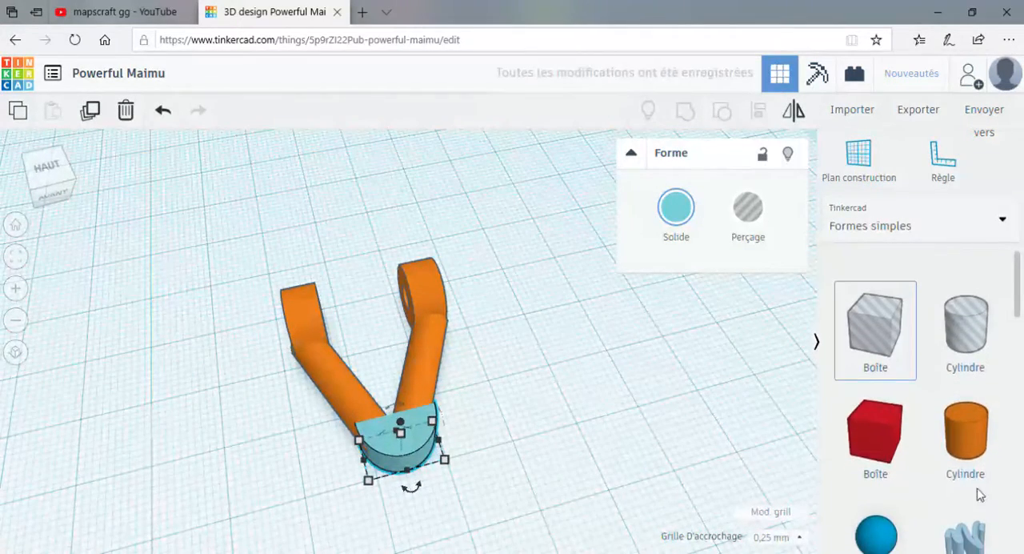
scroll(971, 449, down, 1)
drag(965, 408, 352, 218)
scroll(342, 166, down, 2)
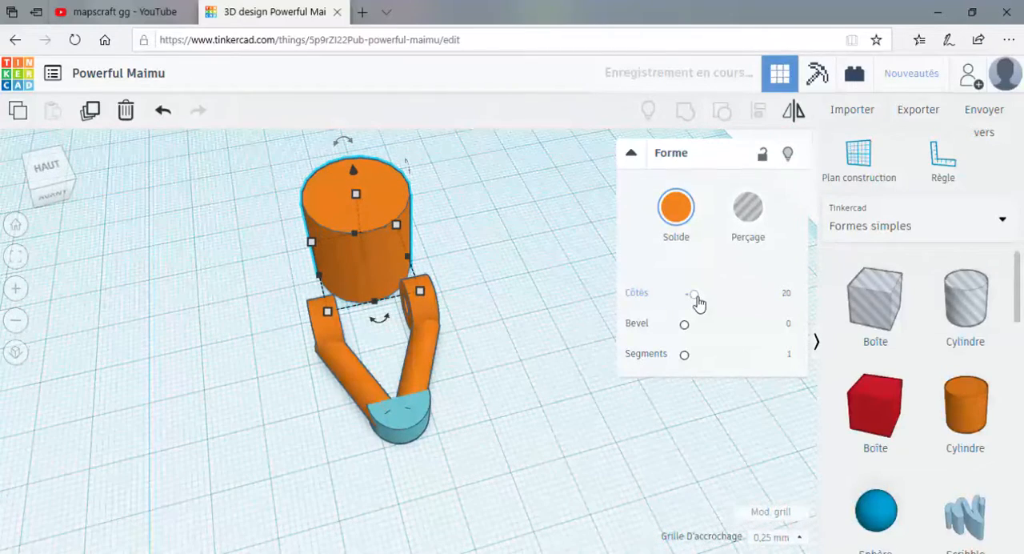
drag(696, 296, 806, 304)
Rotate the new cylinder 90° so it lies horizontally across the two arms.
drag(343, 142, 344, 144)
drag(260, 187, 230, 226)
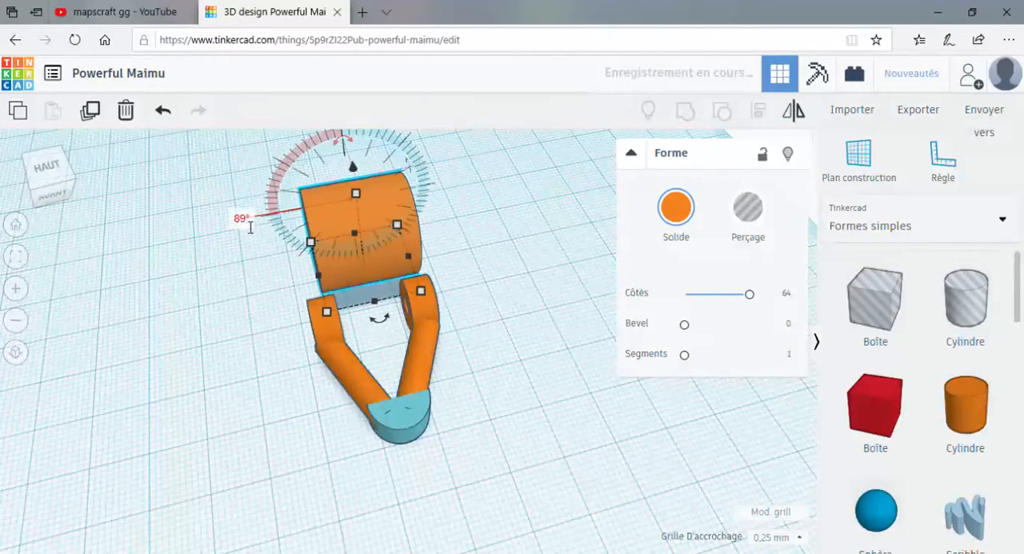
click(246, 226)
text(90)
key(Return)
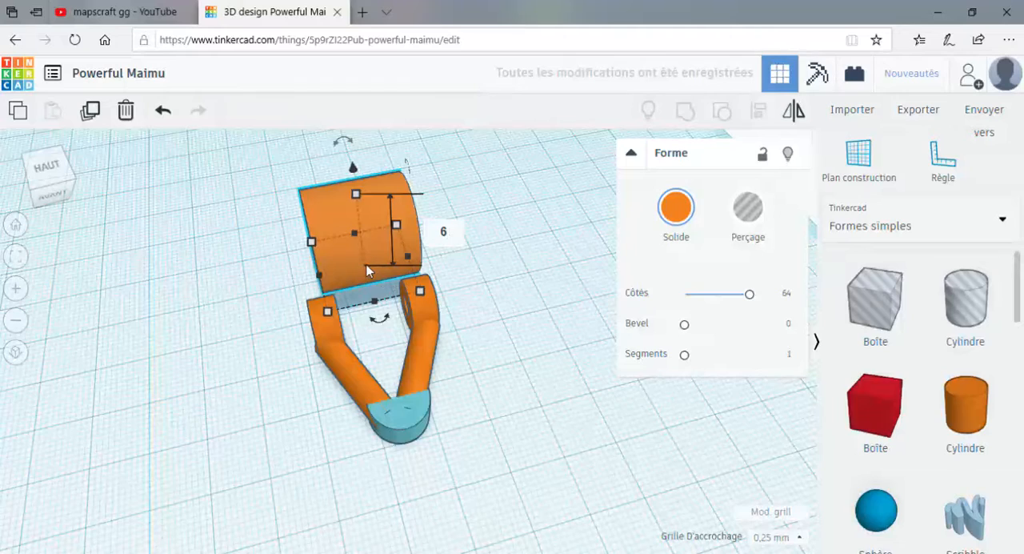
Set the horizontal cylinder's height to 6 mm and its depth to 5 mm.
key(Return)
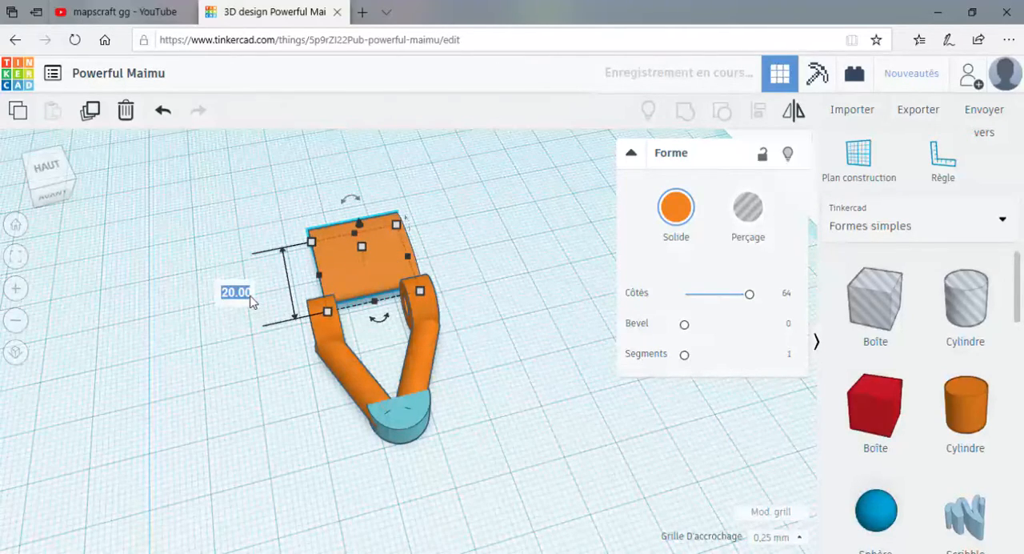
click(251, 301)
text(5)
key(Return)
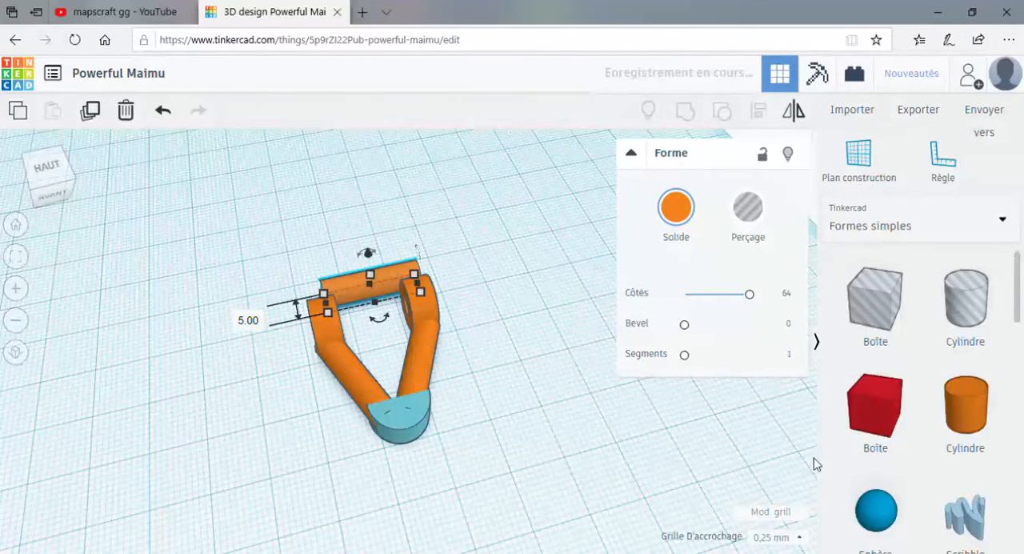
Set the snap grid to 1.0 mm and move the horizontal cylinder between the angled arms as a crossbar.
click(780, 538)
click(760, 462)
key(Down)
key(Down)
key(Down)
key(Down)
key(Down)
key(Down)
key(Down)
key(Down)
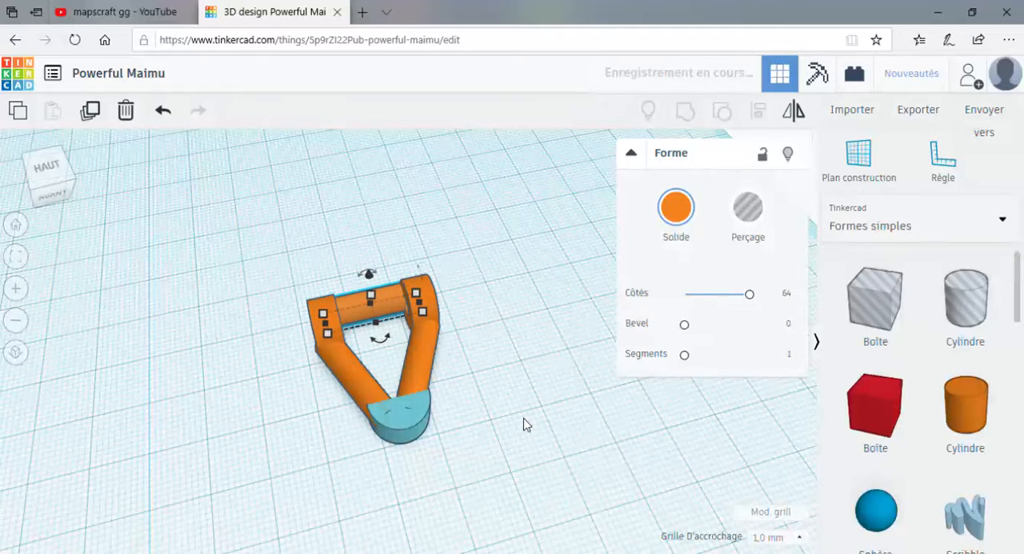
key(Down)
key(Down)
key(Down)
key(Down)
key(Down)
key(Down)
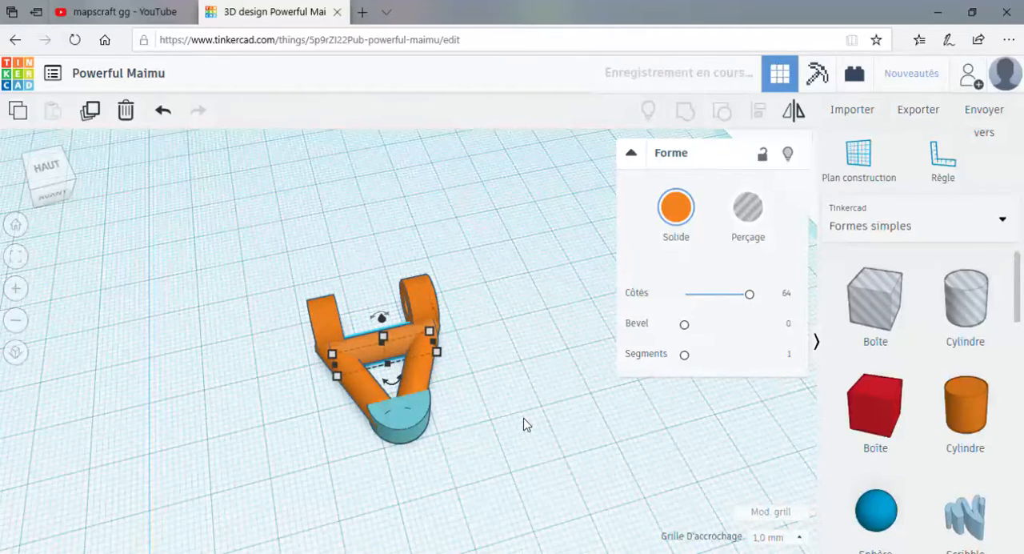
Set the crossbar's length to 15 mm and shift it 2 mm sideways to centre it between the arms.
click(490, 439)
right_drag(489, 438, 487, 434)
scroll(487, 434, up, 2)
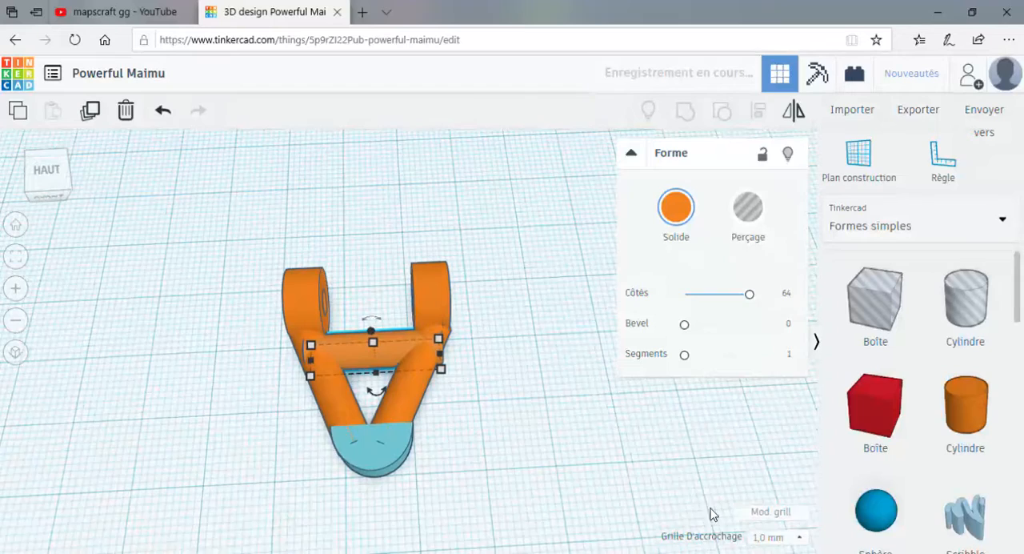
click(440, 353)
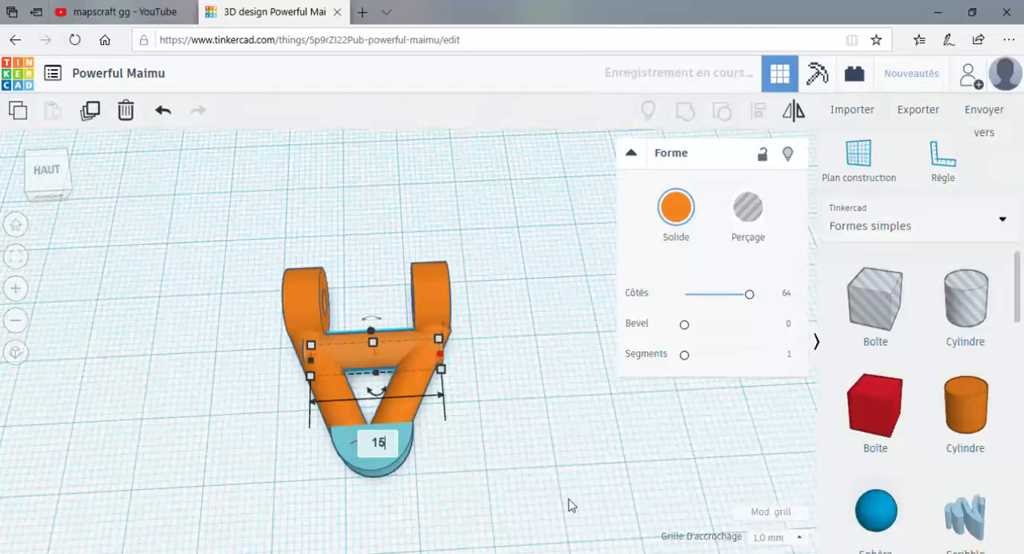
key(Return)
key(Right)
key(Right)
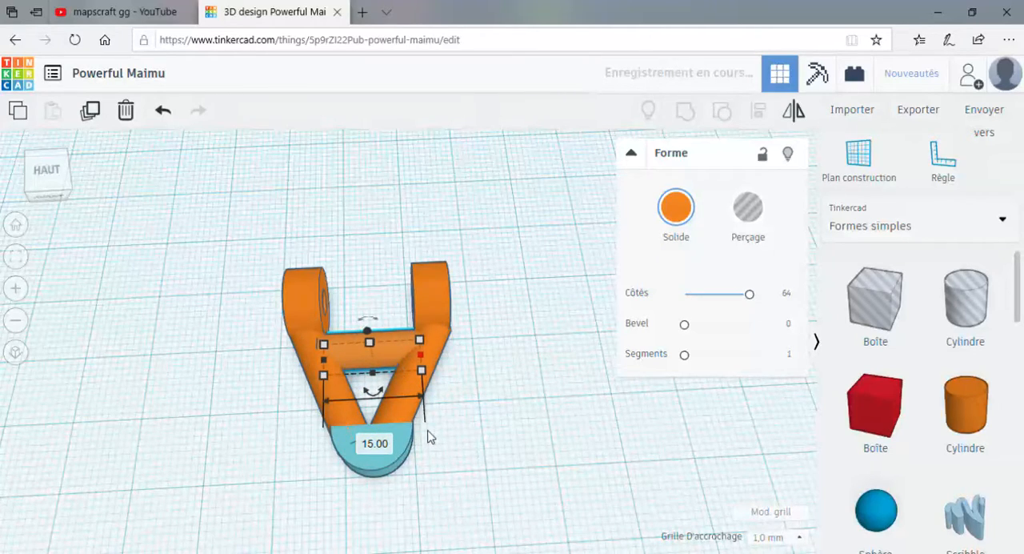
Set the crossbar's length to 18 mm and inspect its fit between the arms from the front.
right_drag(428, 436, 555, 443)
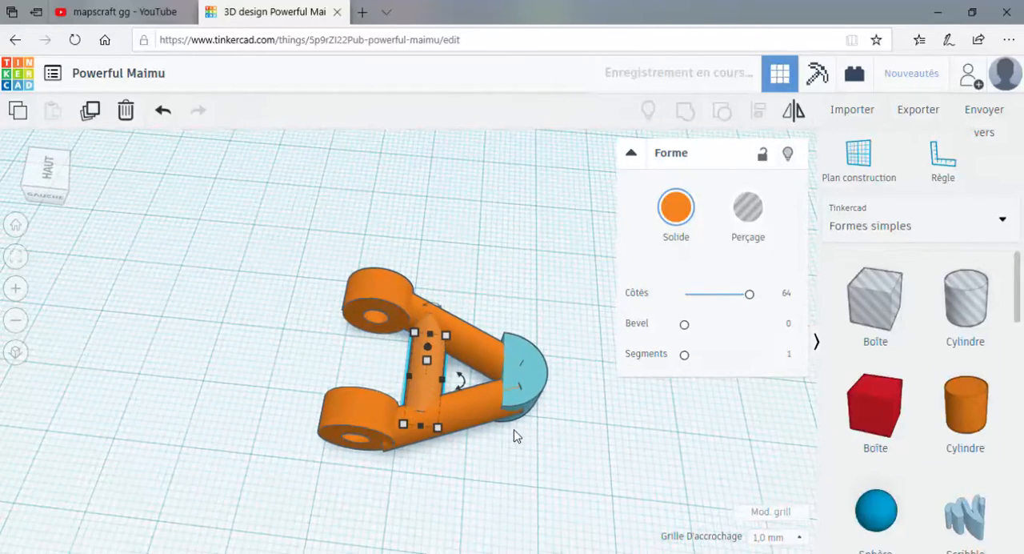
click(420, 428)
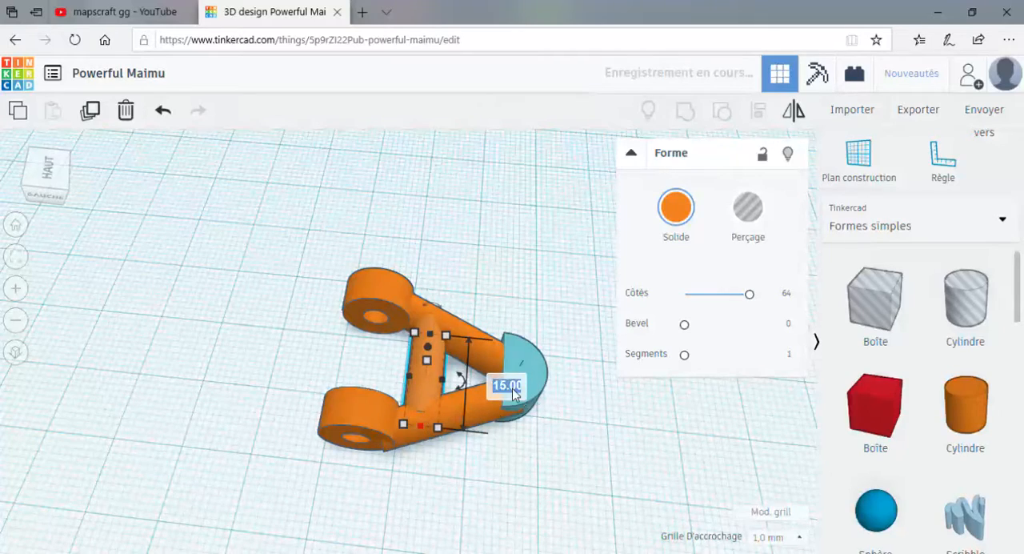
text(18)
key(Return)
right_drag(565, 484, 354, 412)
click(370, 280)
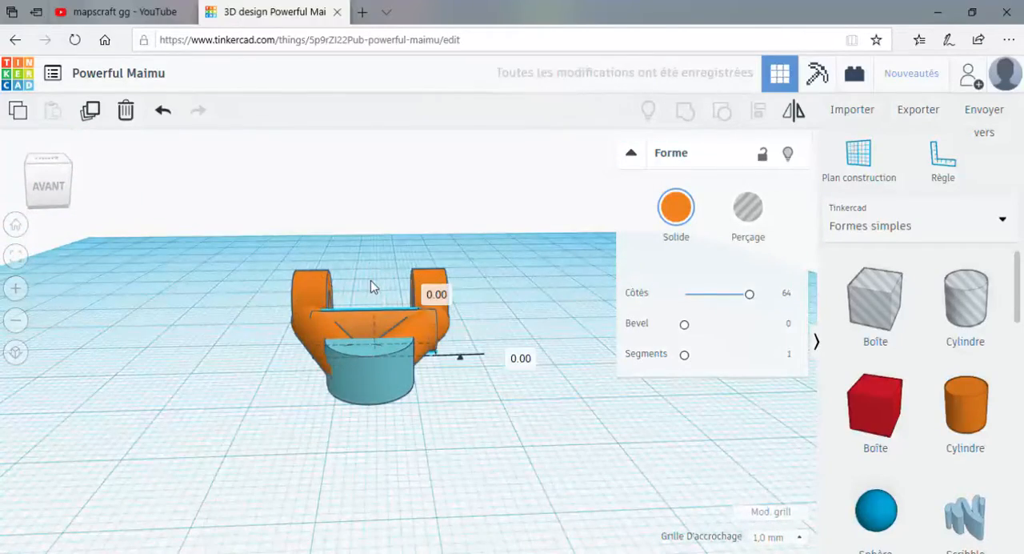
click(439, 441)
right_drag(436, 442, 410, 402)
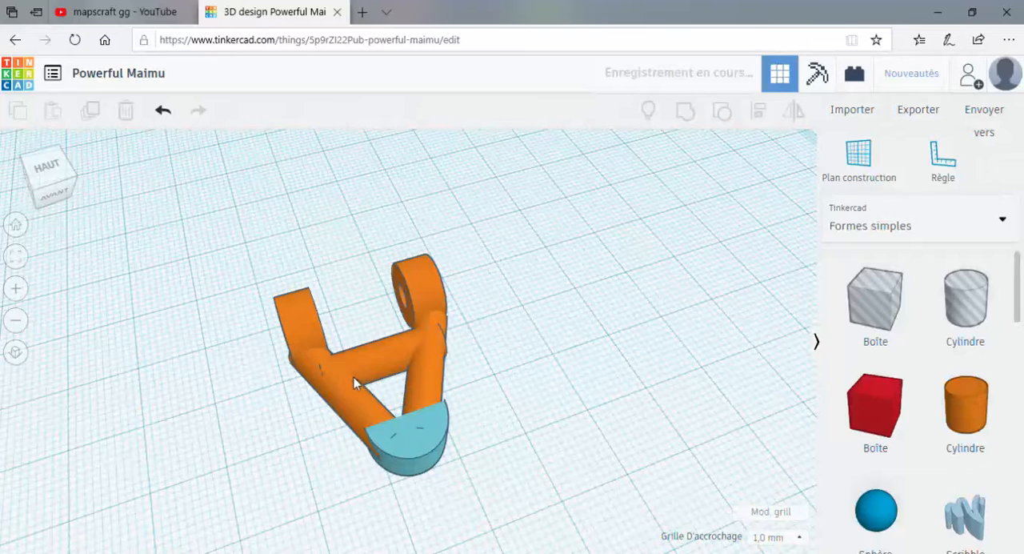
Shorten the crossbar so its ends stay within the arms and set the snap grid to 0.25 mm.
click(386, 360)
drag(442, 357, 432, 352)
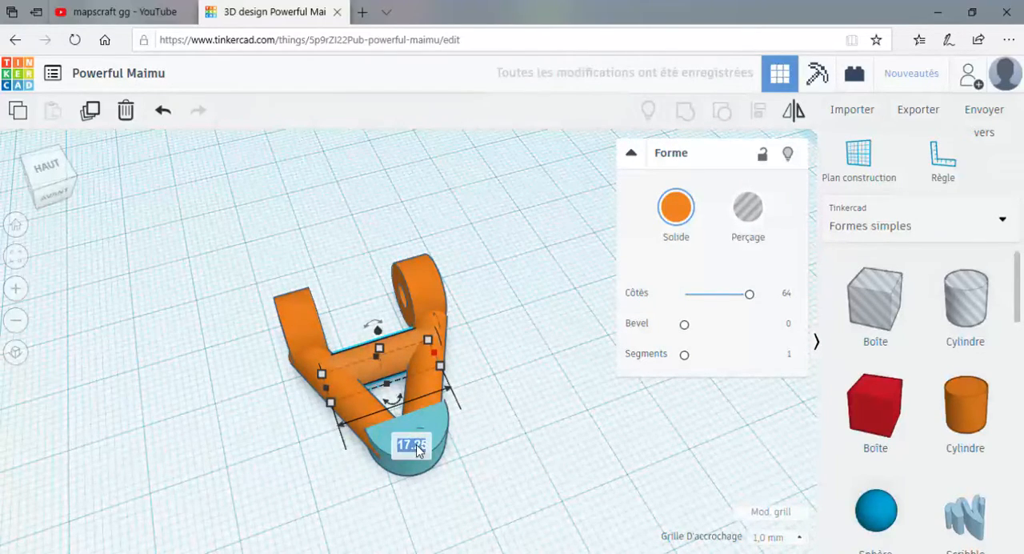
key(Return)
right_drag(519, 460, 413, 470)
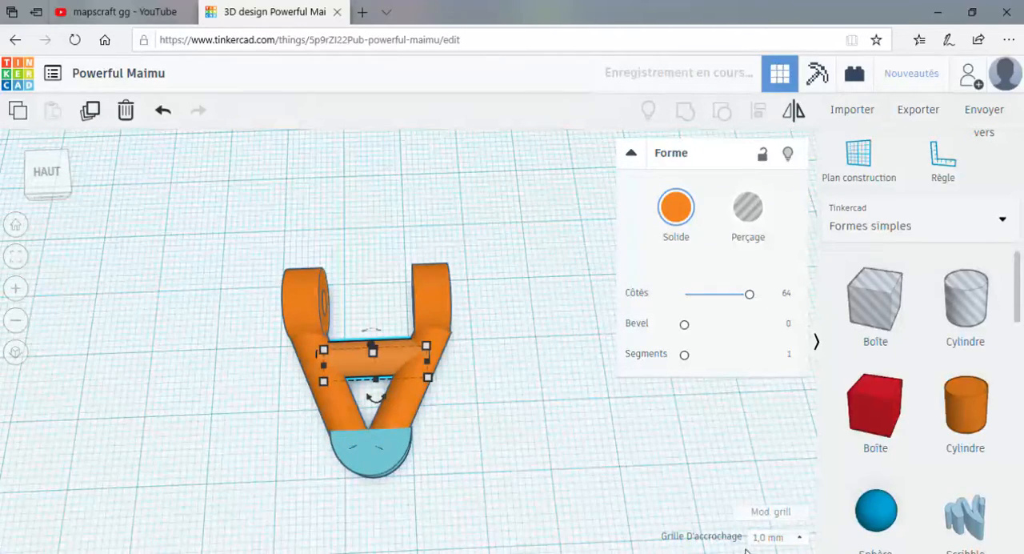
click(770, 423)
mouse_move(519, 420)
right_down()
mouse_move(521, 398)
mouse_move(524, 427)
right_up()
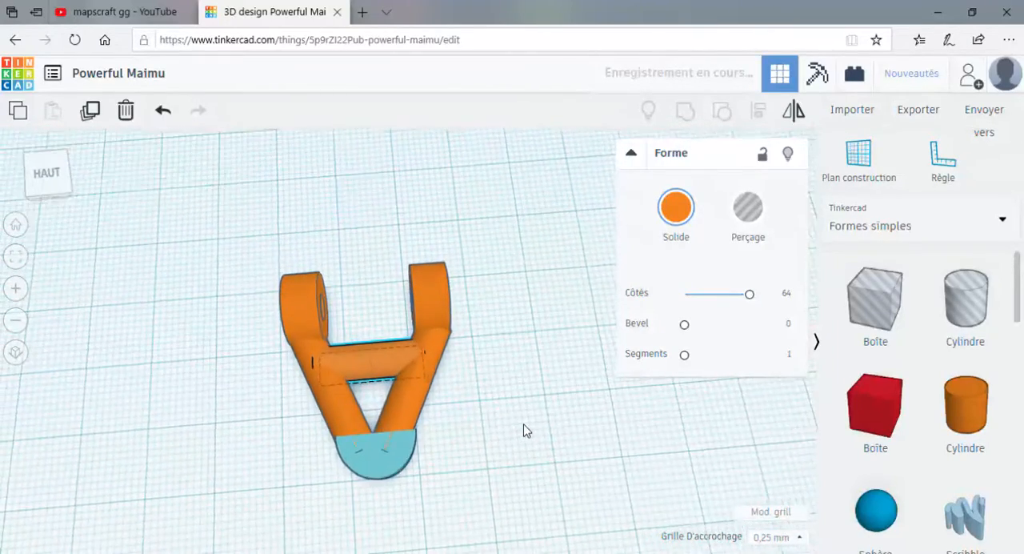
Inspect the tip cap and crossbar joints from above and from the side.
click(501, 464)
right_drag(501, 465, 524, 458)
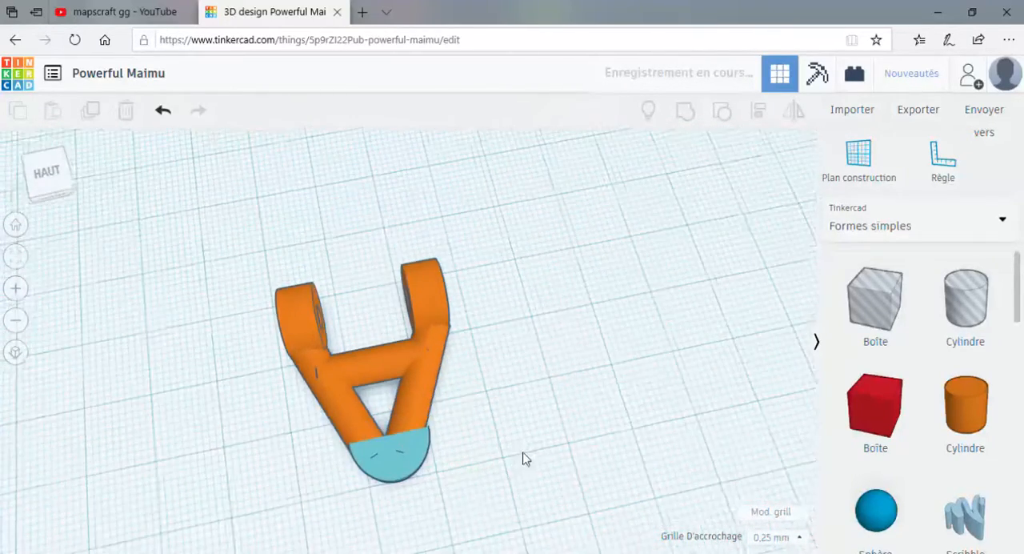
click(389, 441)
click(576, 469)
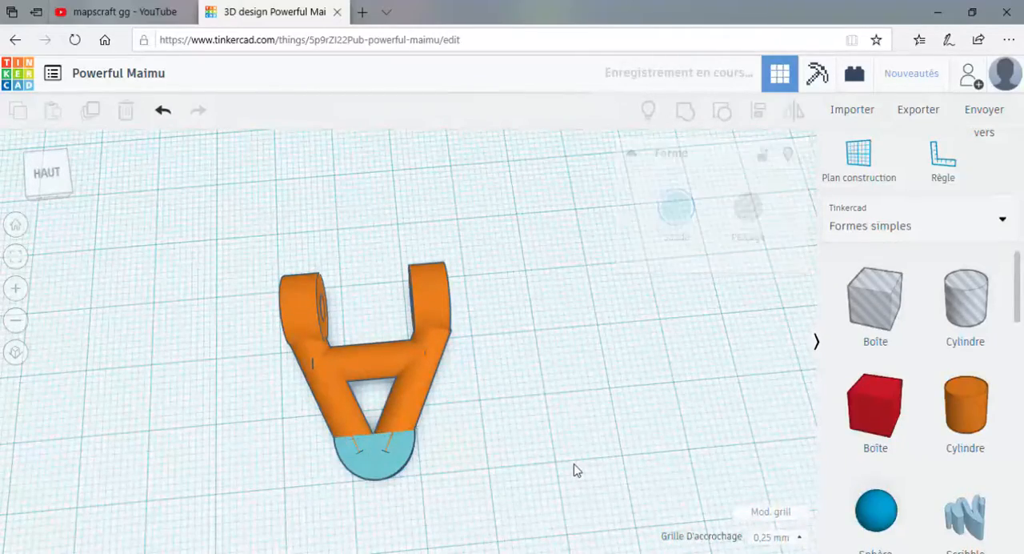
right_drag(576, 469, 480, 300)
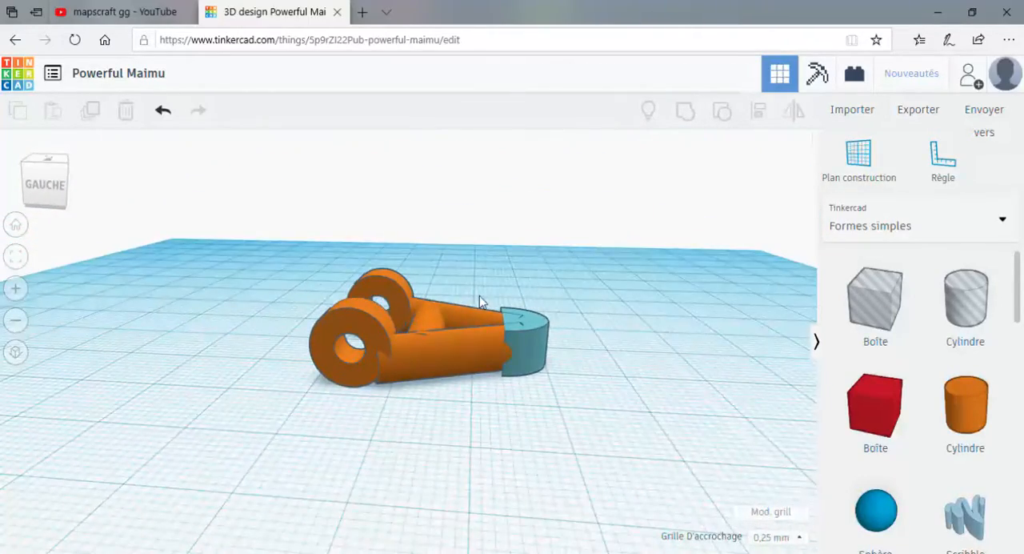
Nudge the near ring one grid step towards the tip and check both rings from the opposite side.
click(372, 326)
key(Right)
click(404, 292)
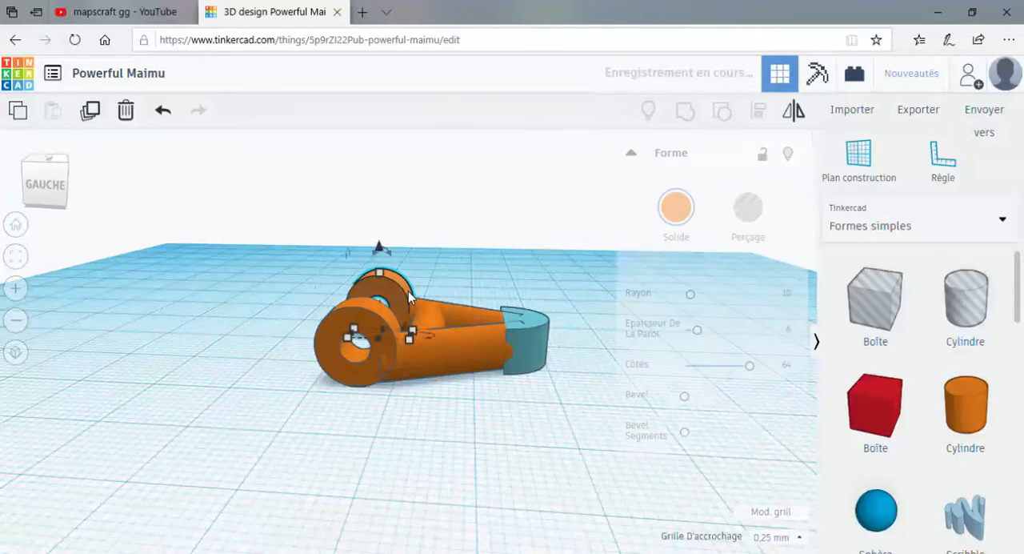
right_drag(463, 290, 103, 334)
right_drag(348, 455, 320, 398)
click(376, 437)
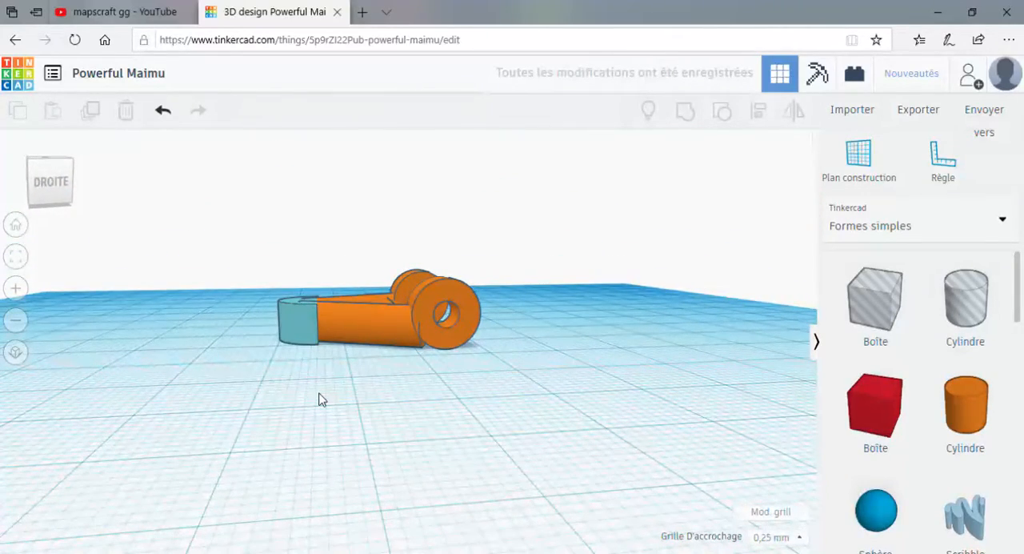
Add a Tube from the basic shapes beside the part and set its sides to 64.
scroll(916, 428, down, 4)
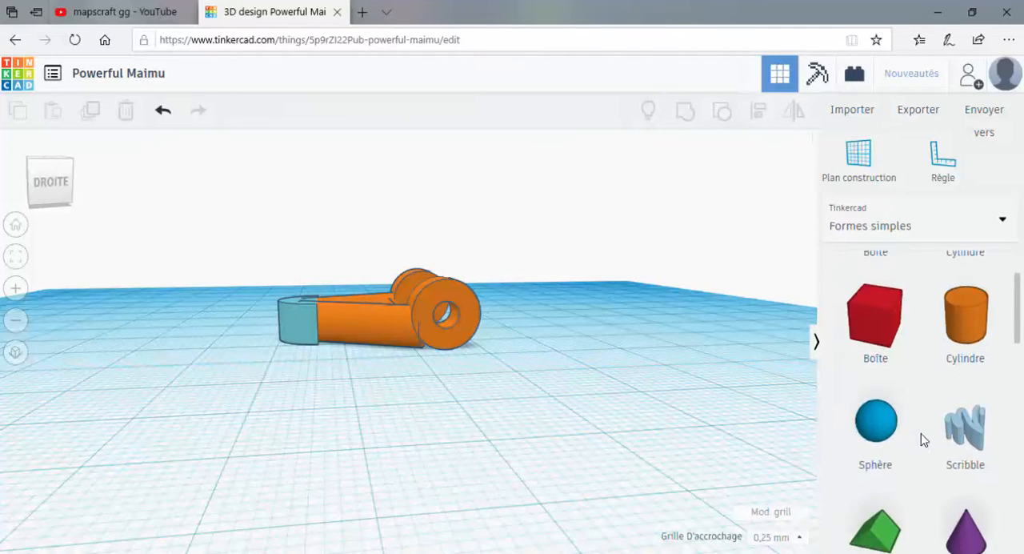
scroll(928, 419, up, 3)
scroll(940, 416, up, 2)
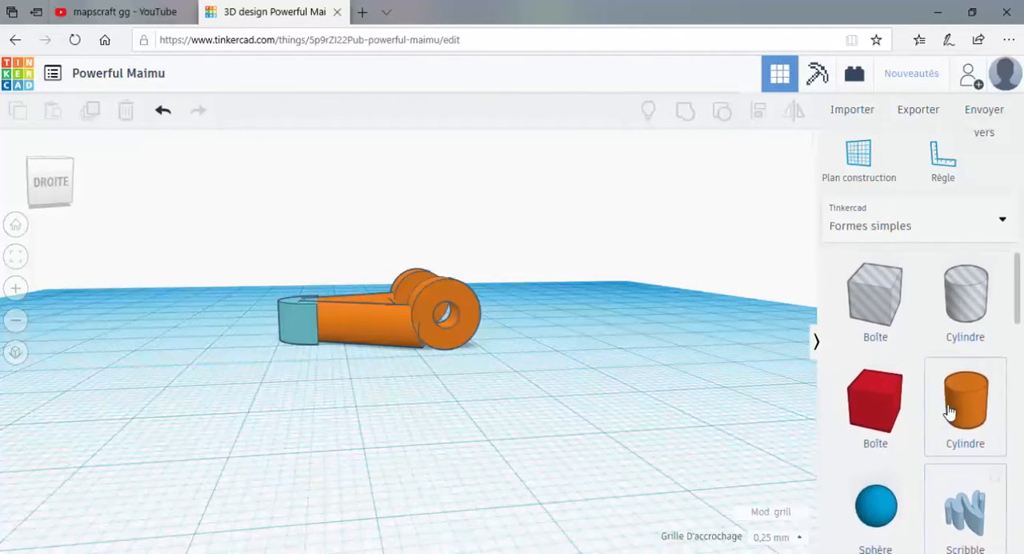
scroll(952, 411, down, 6)
scroll(947, 415, down, 2)
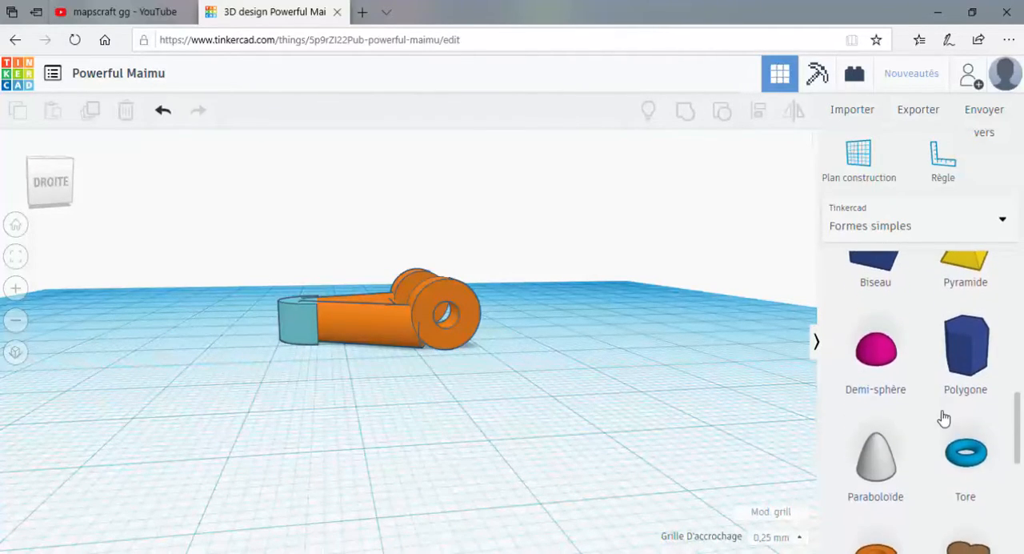
scroll(920, 424, down, 3)
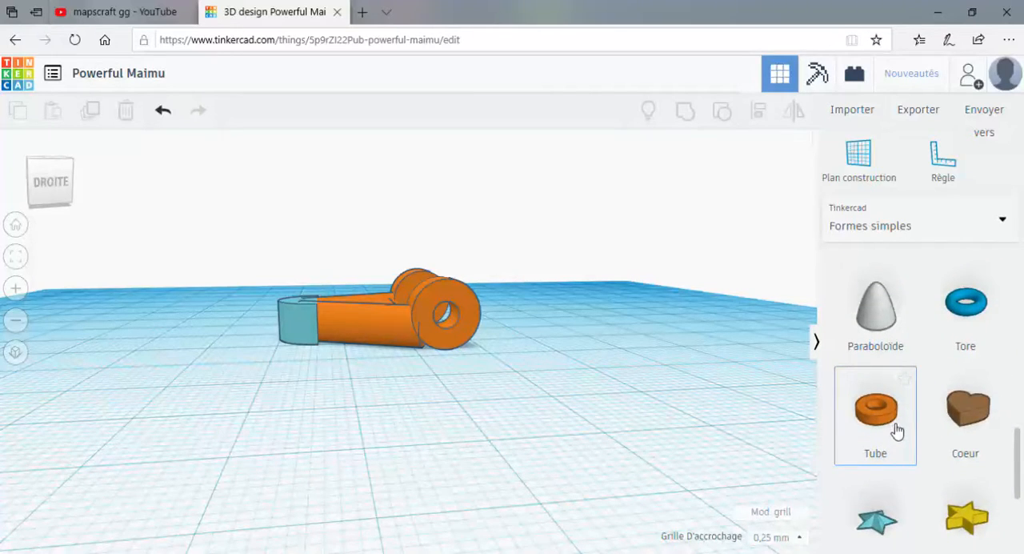
drag(894, 432, 288, 445)
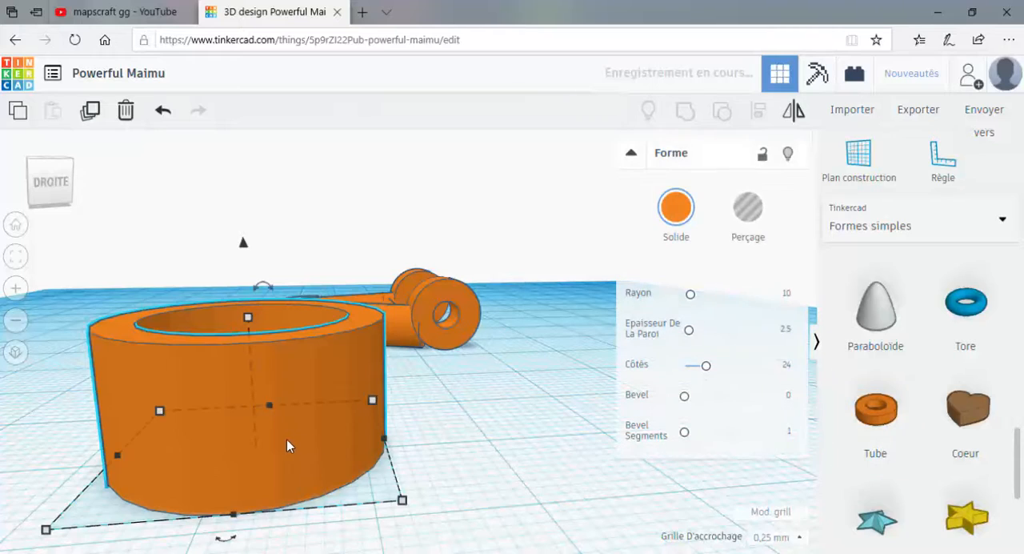
scroll(375, 436, down, 3)
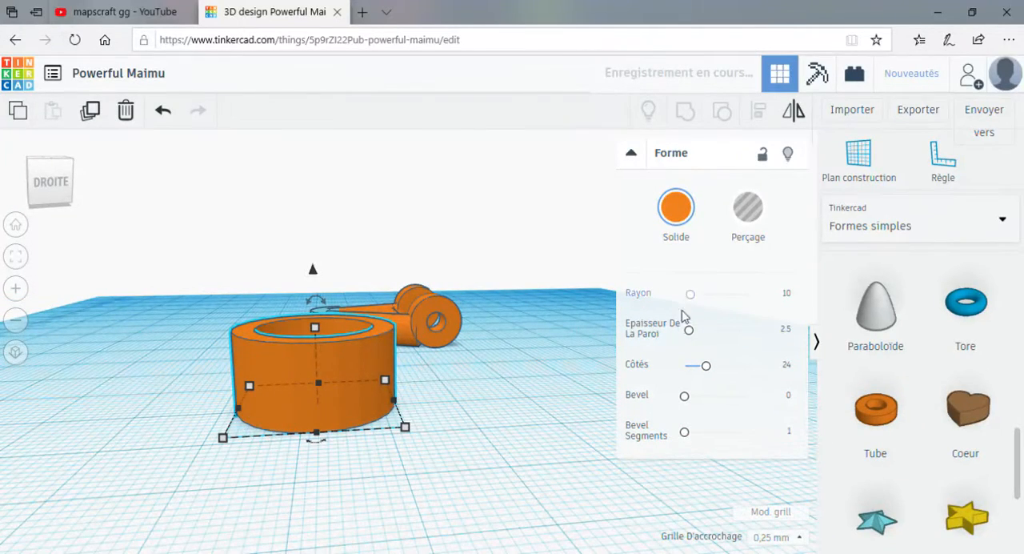
drag(711, 369, 773, 375)
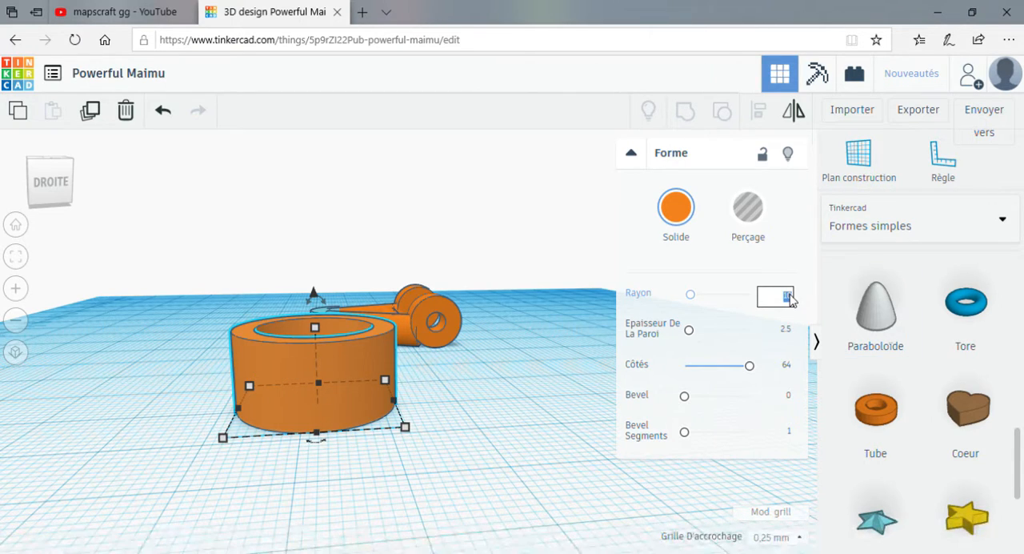
Set the tube's radius to 2, then increase it to 3.
text(2)
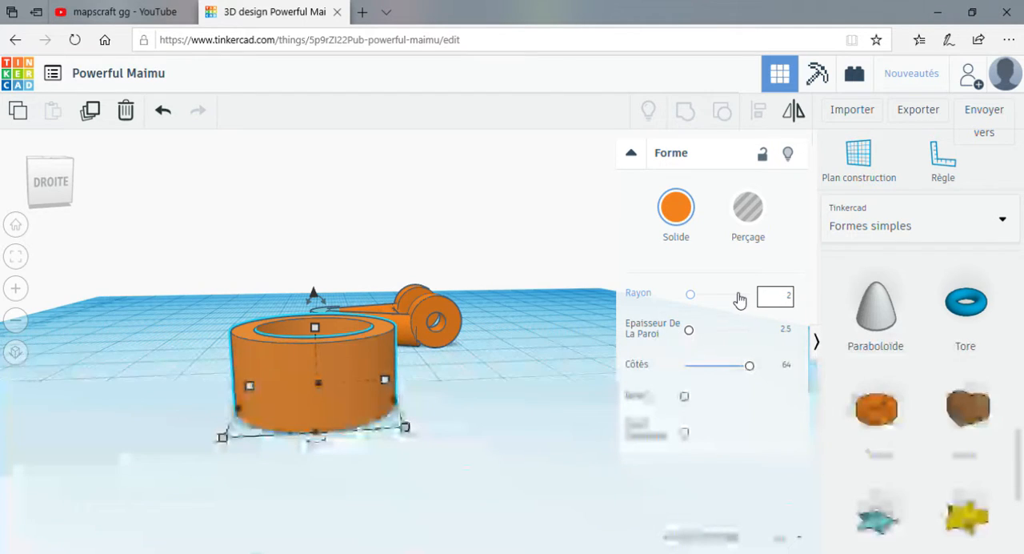
key(Return)
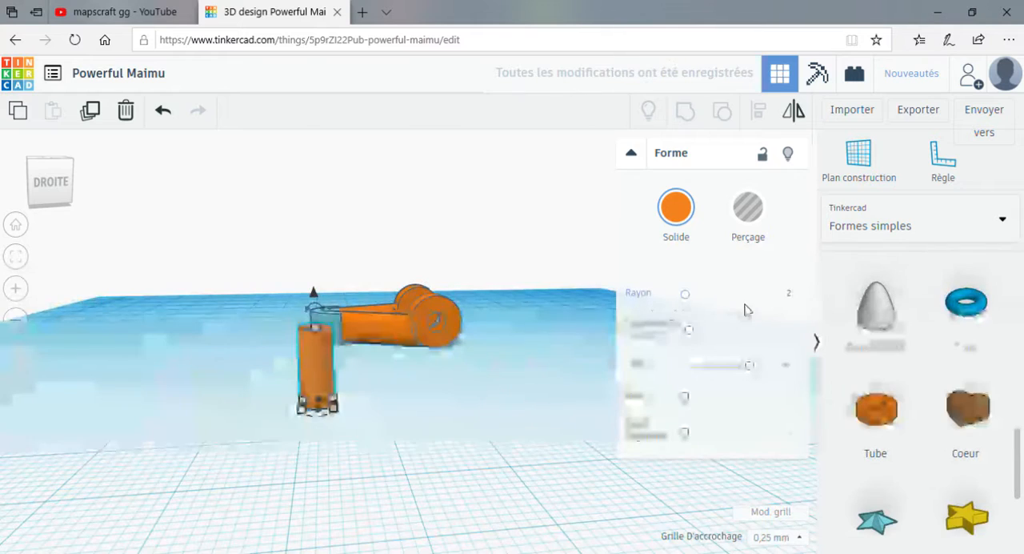
click(793, 297)
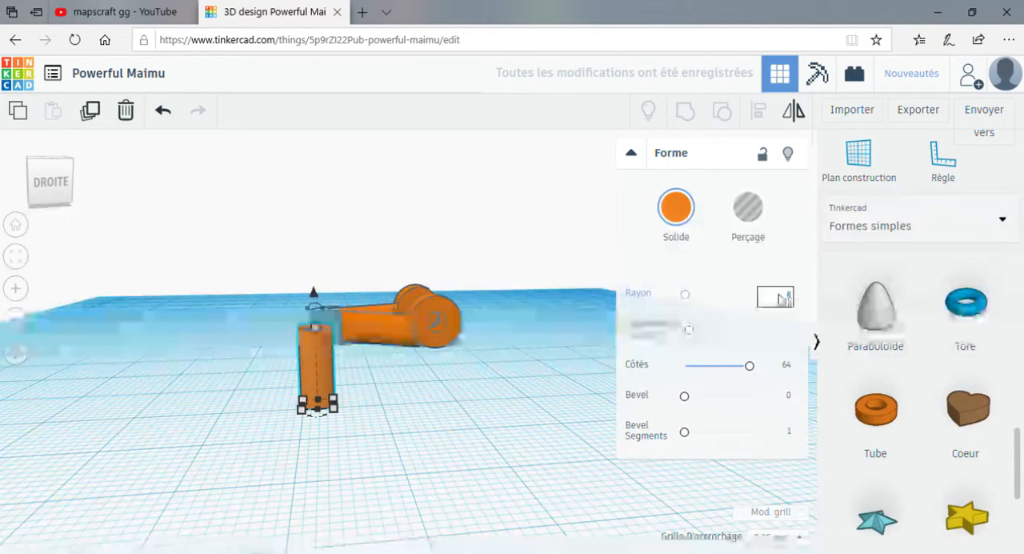
text(3)
key(Return)
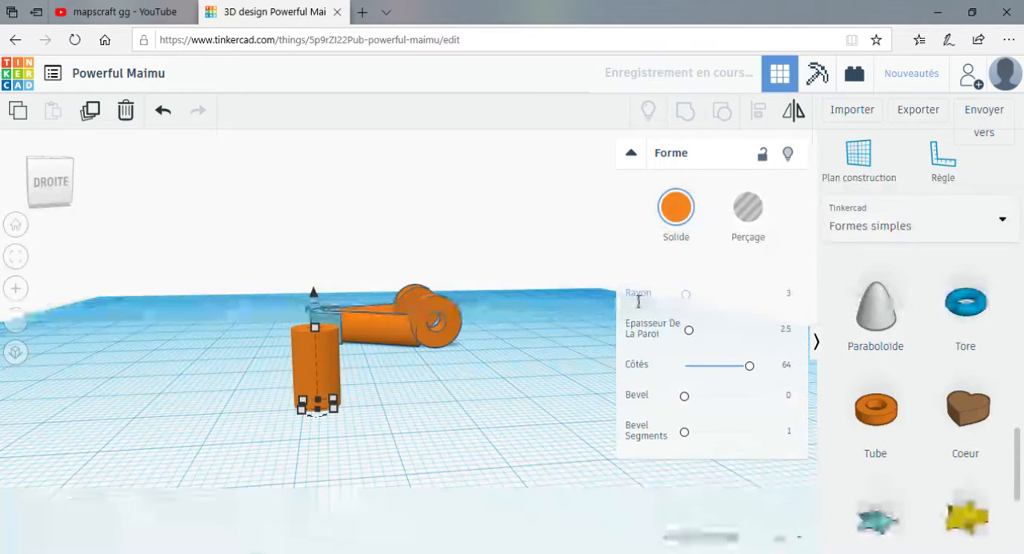
Set the tube's wall thickness to 1.5, then reduce it to 1.
right_drag(440, 373, 462, 394)
click(786, 331)
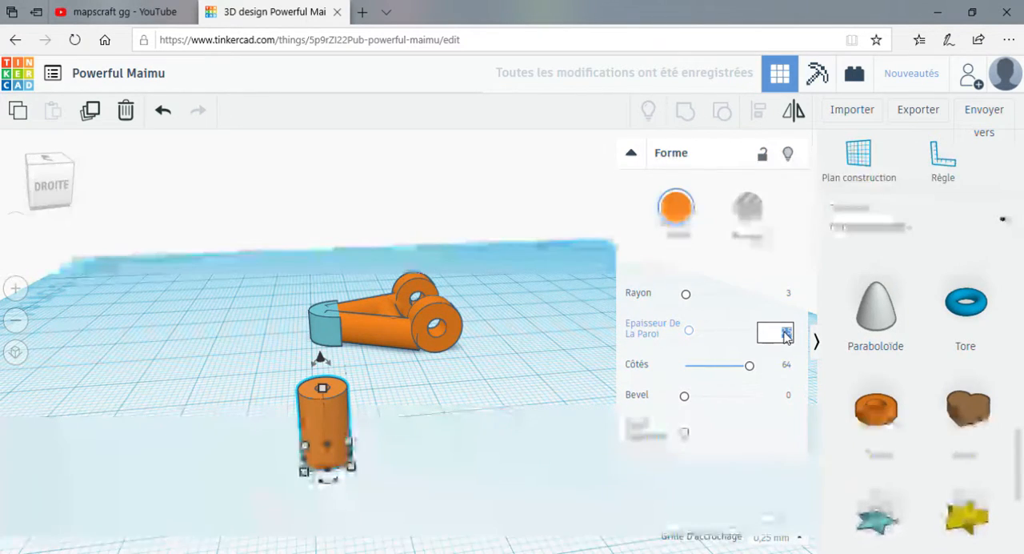
text(1.5)
click(618, 325)
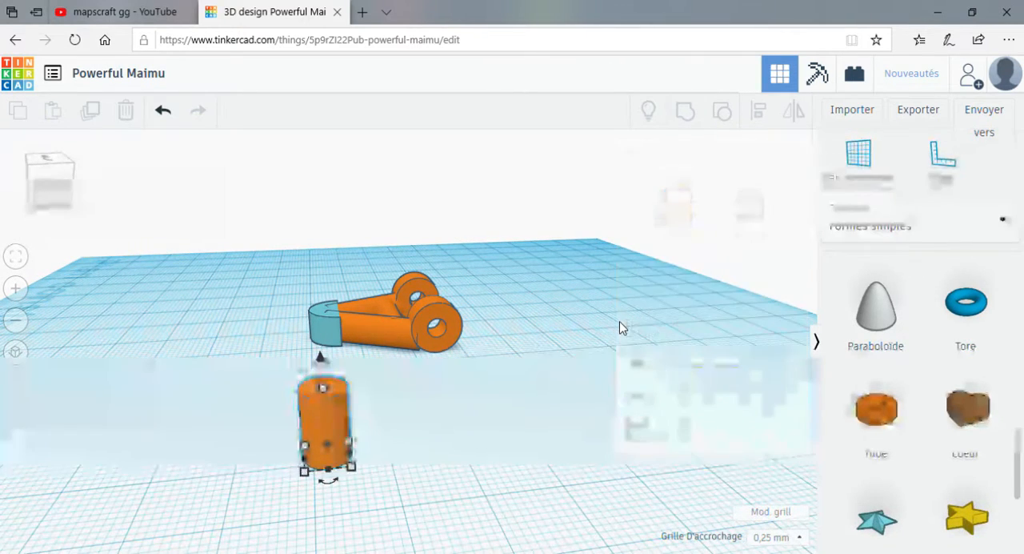
click(342, 418)
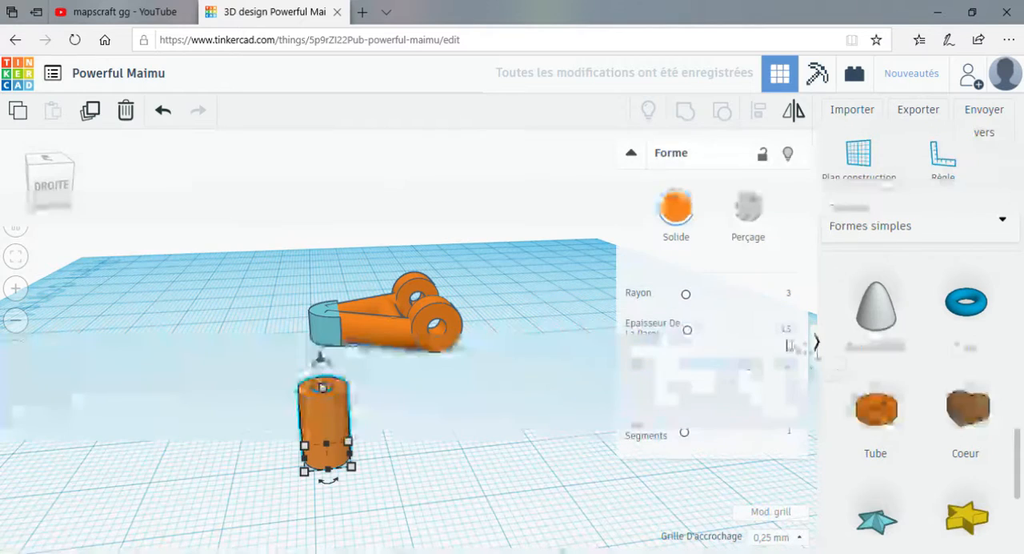
click(786, 332)
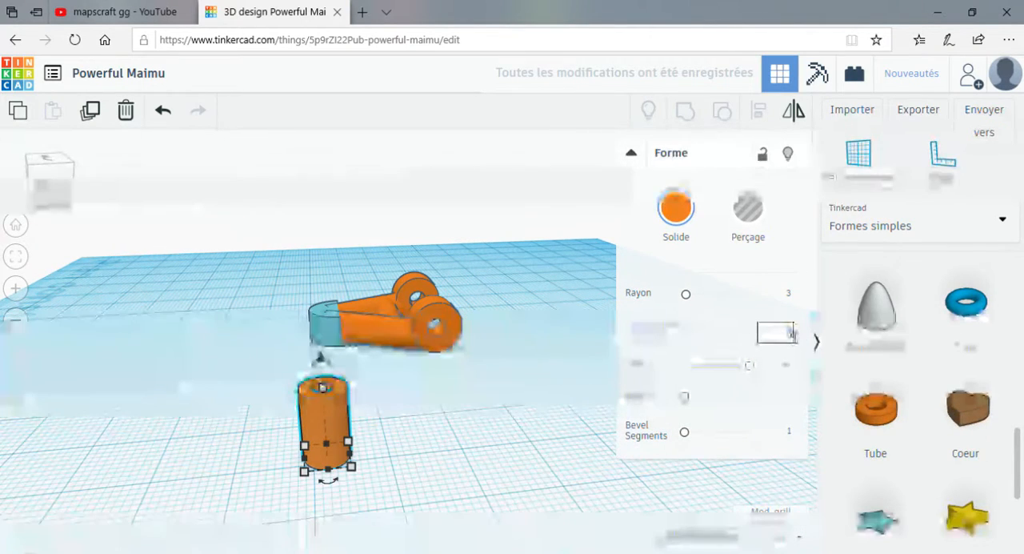
key(Return)
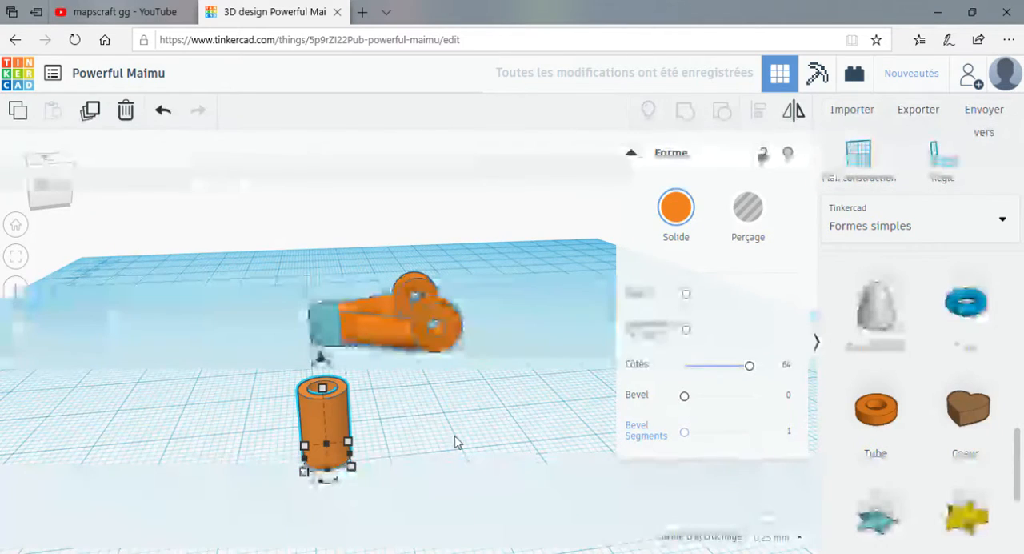
Shorten the tube and set its height to 4 mm.
drag(321, 390, 320, 431)
click(395, 443)
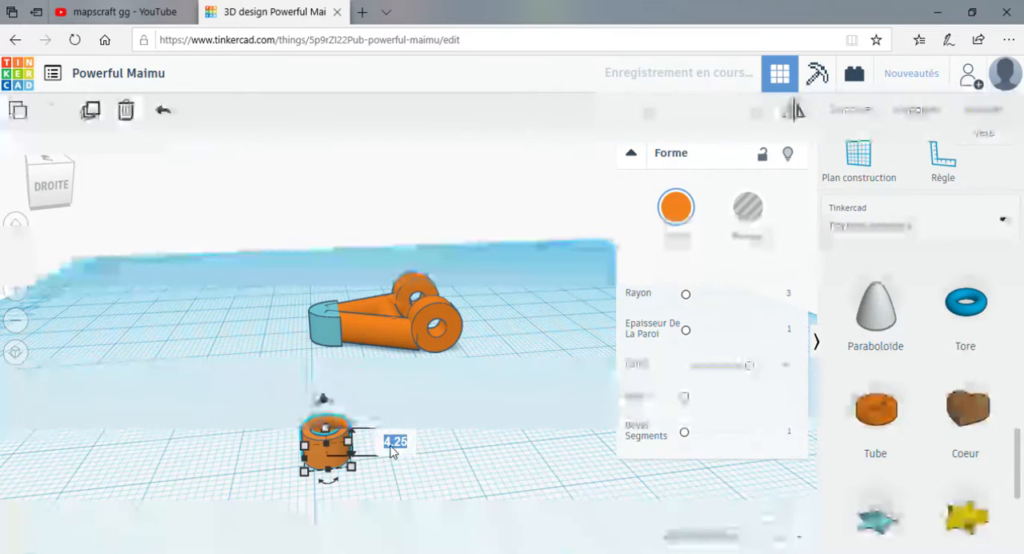
key(Return)
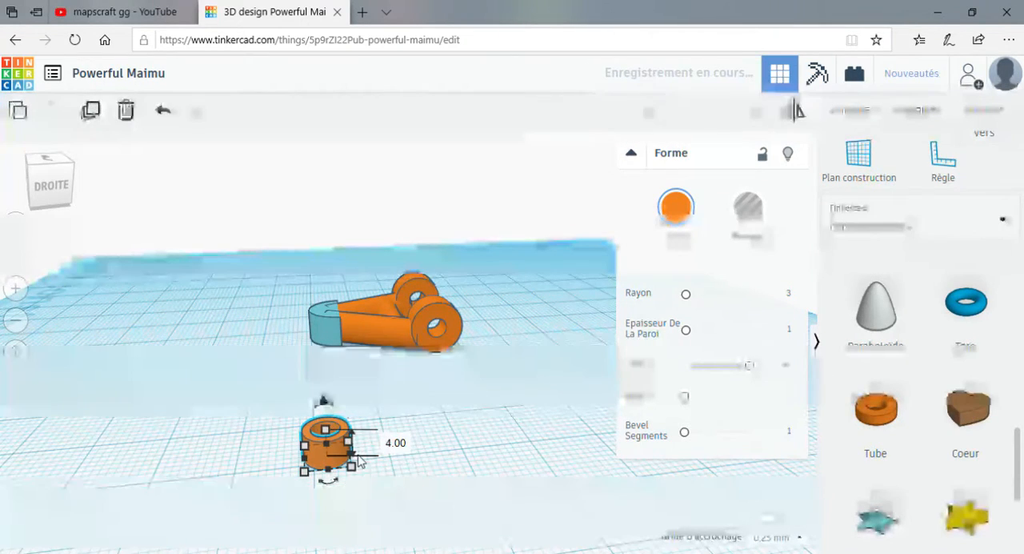
Rotate the tube 90° onto its side and raise it to 5 mm above the workplane.
drag(322, 400, 283, 446)
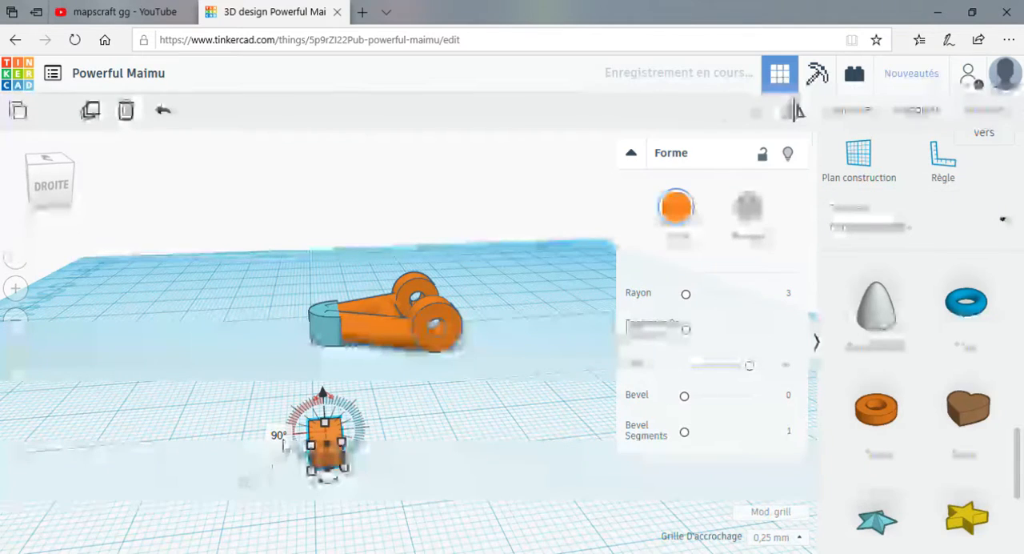
drag(323, 396, 321, 373)
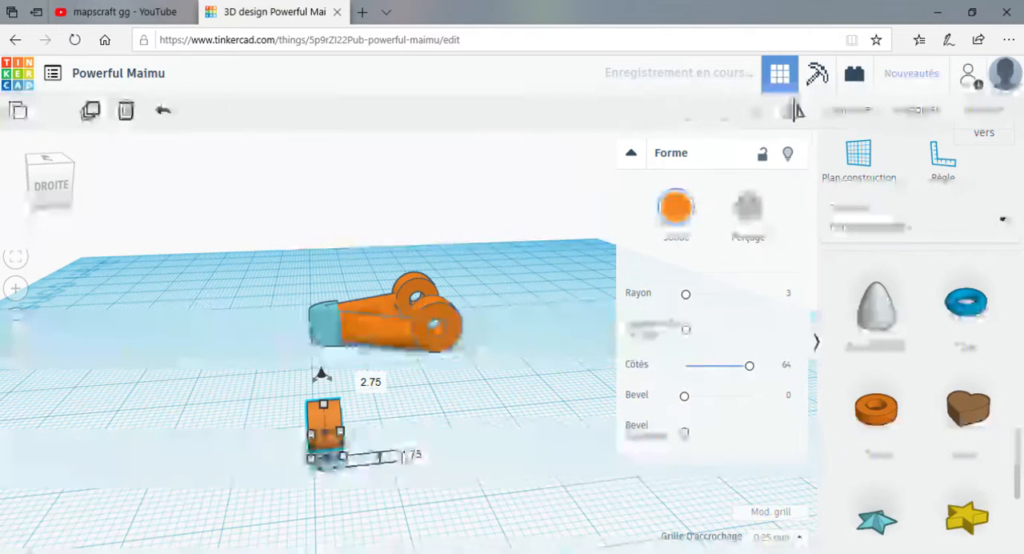
text(5)
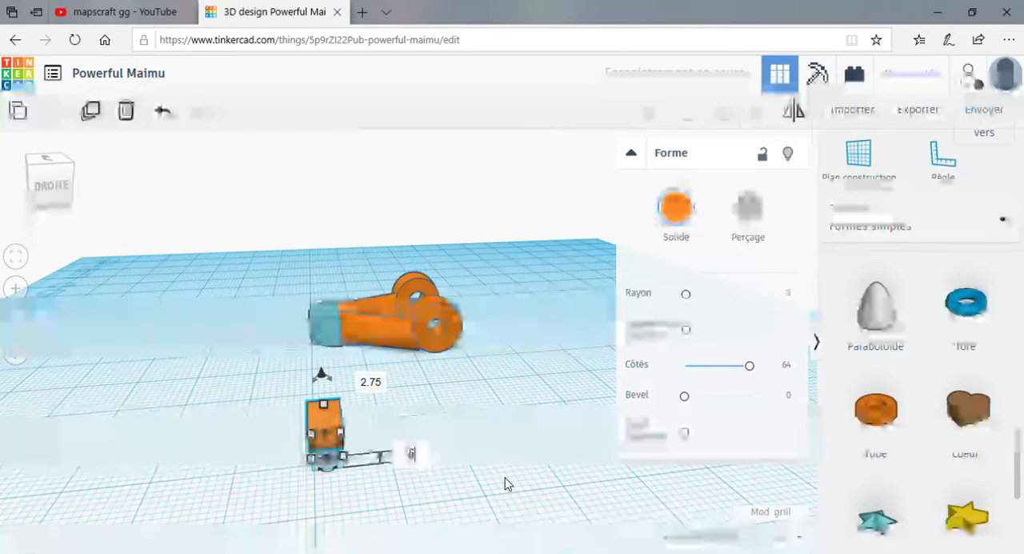
key(Return)
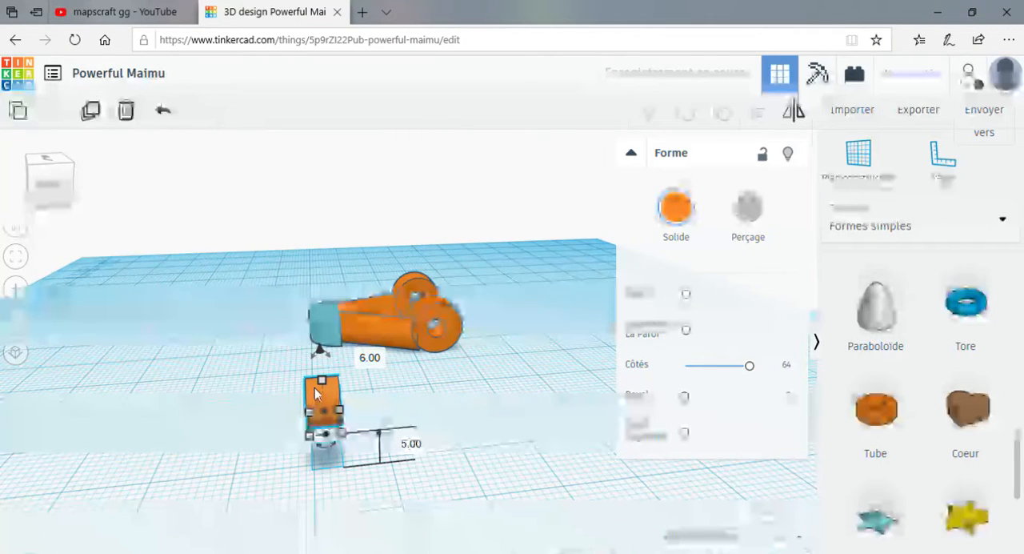
Move the tube onto the rounded cap at the tip, raise it another 0.75 mm and check its position.
drag(316, 398, 327, 312)
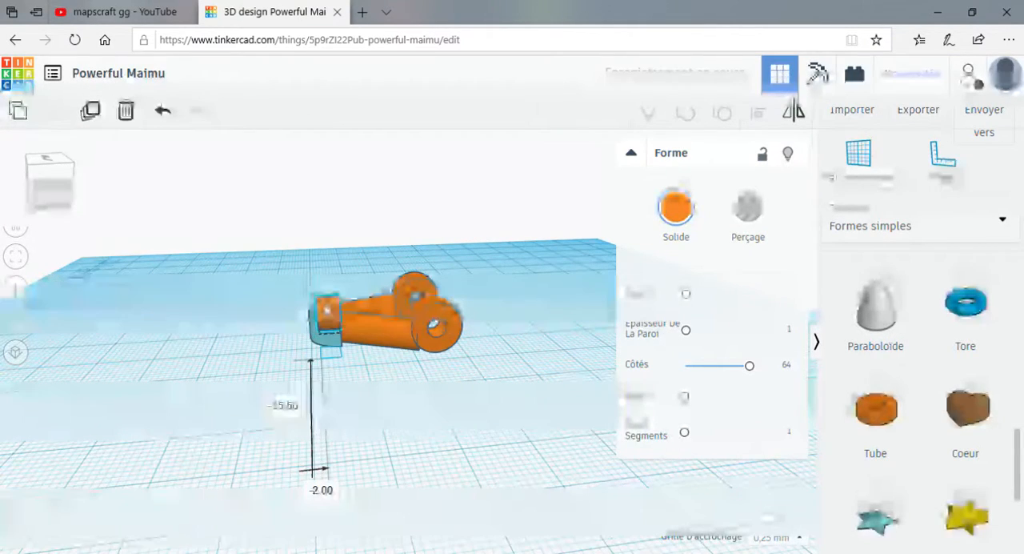
right_drag(267, 366, 373, 336)
drag(366, 307, 367, 305)
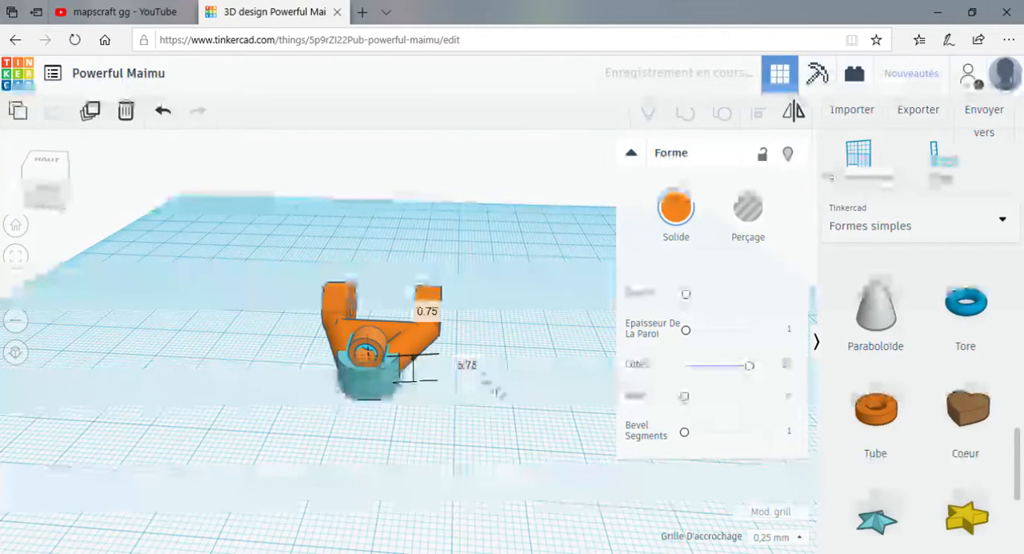
right_drag(390, 439, 402, 423)
scroll(402, 423, up, 2)
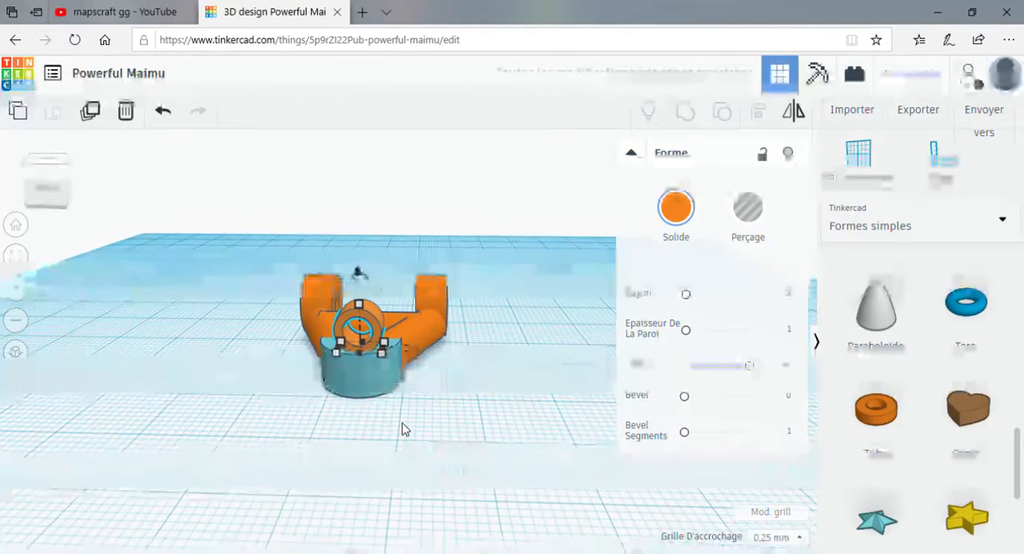
Set the tube's length to 5 mm towards the arms and check its fit on the cap from the front.
right_drag(370, 310, 318, 316)
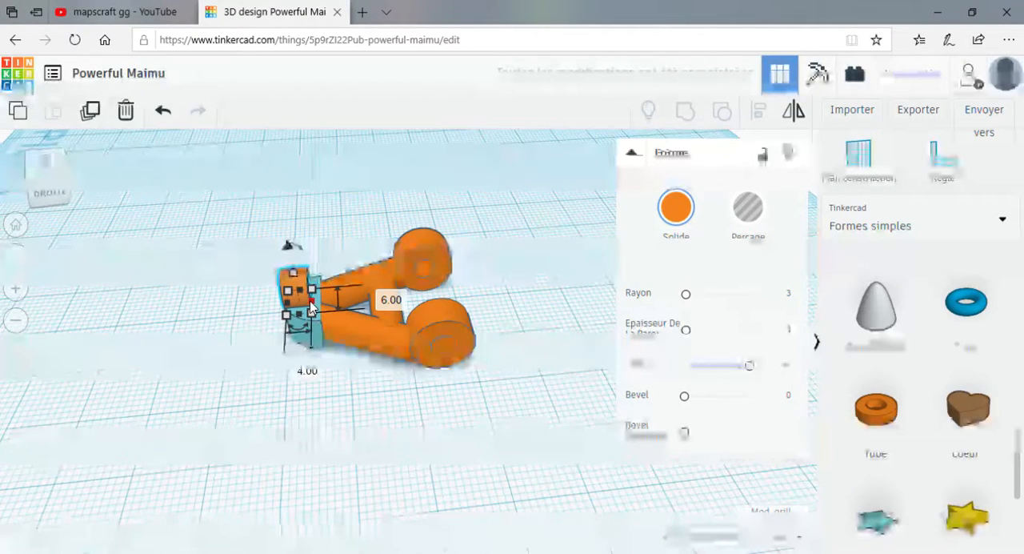
click(302, 366)
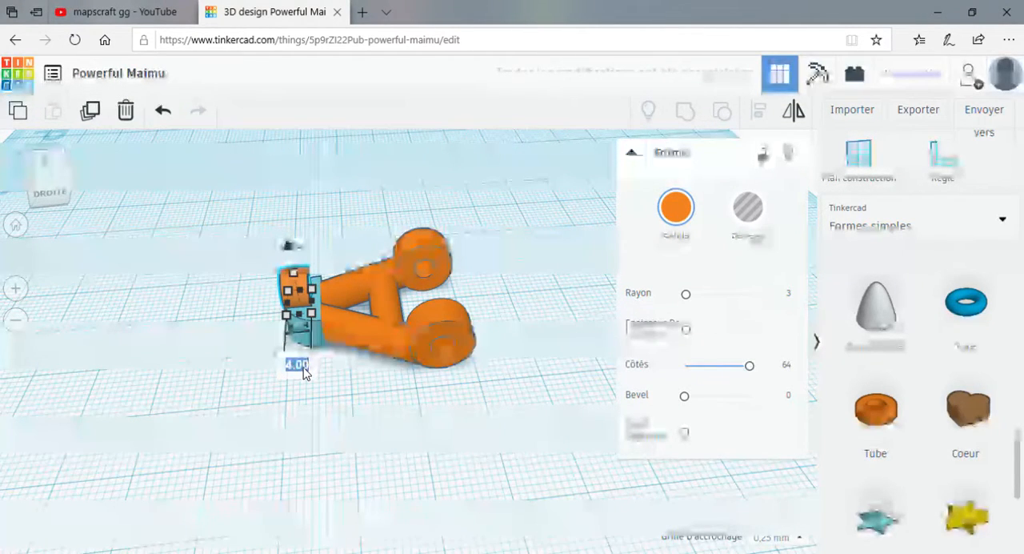
text(5)
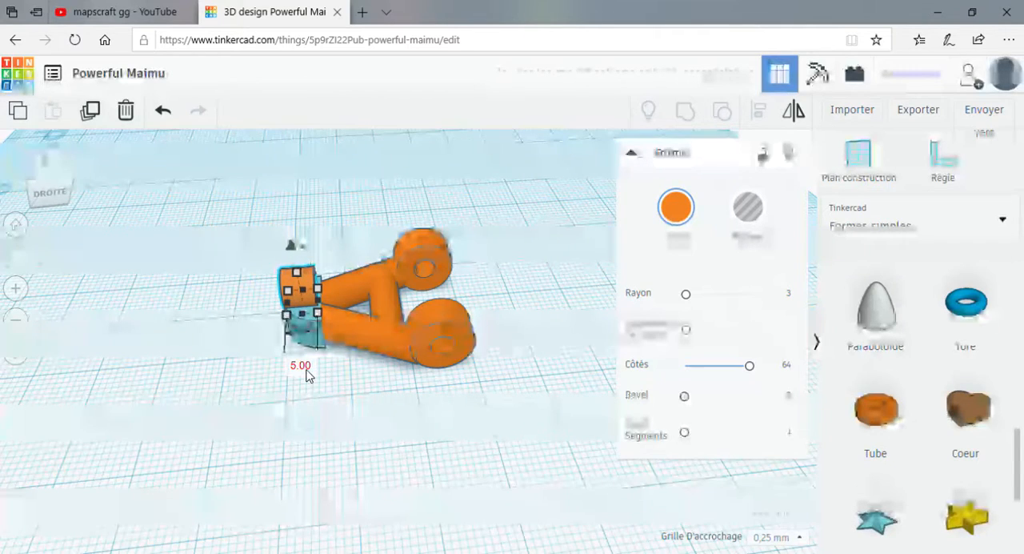
click(307, 370)
scroll(313, 432, up, 2)
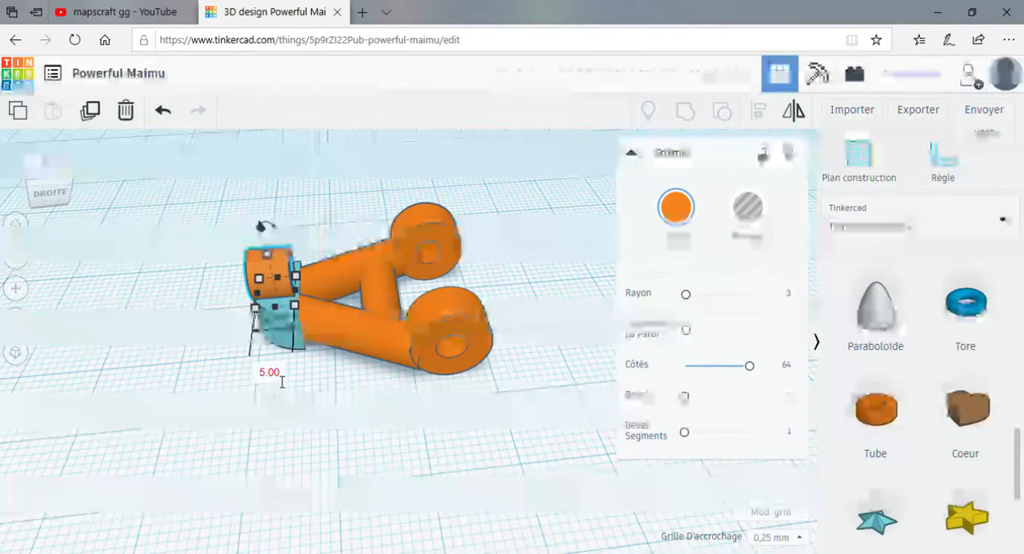
click(279, 380)
click(288, 437)
right_drag(288, 443, 518, 433)
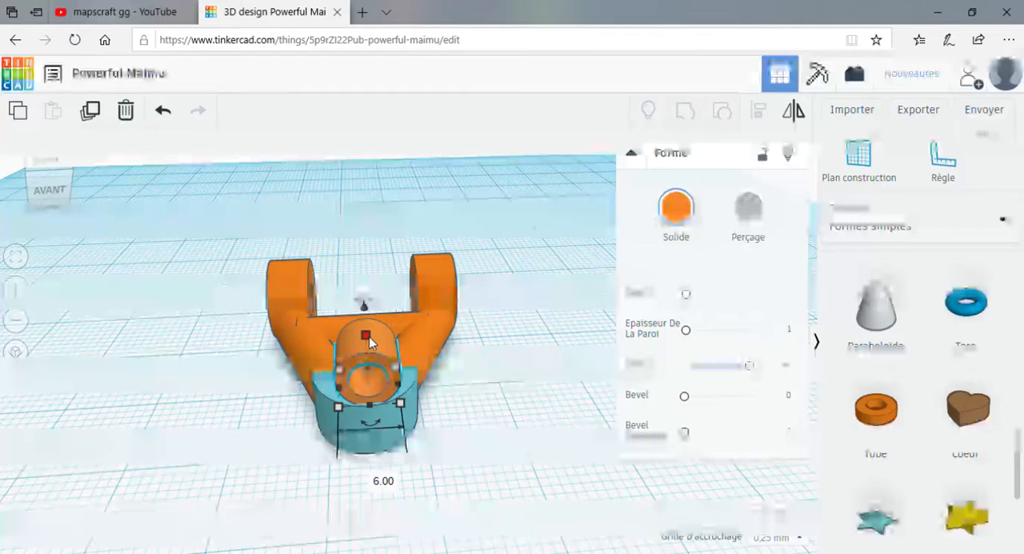
Browse the basic shapes library for a shape to fit beside the tube on the cap.
scroll(920, 376, down, 1)
scroll(920, 376, up, 3)
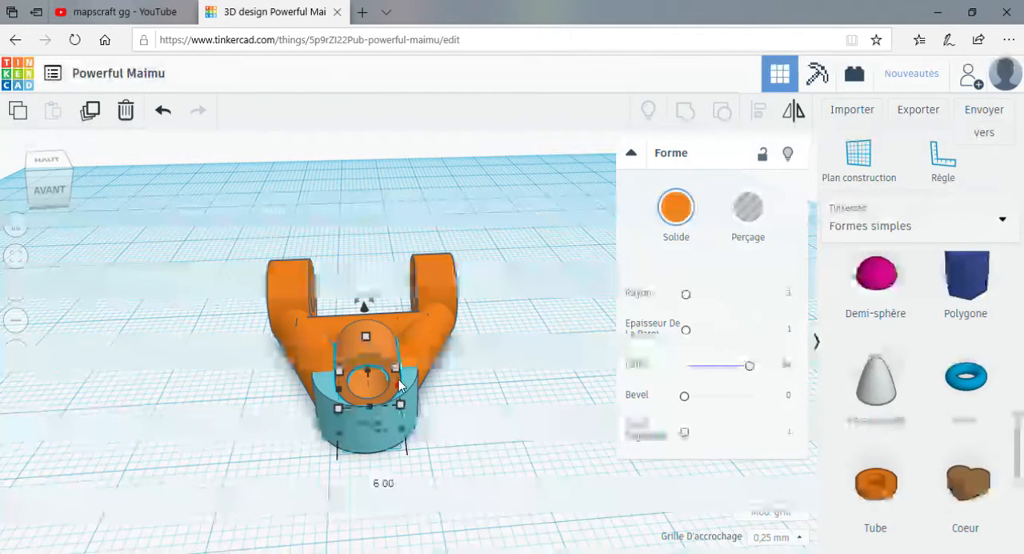
click(507, 418)
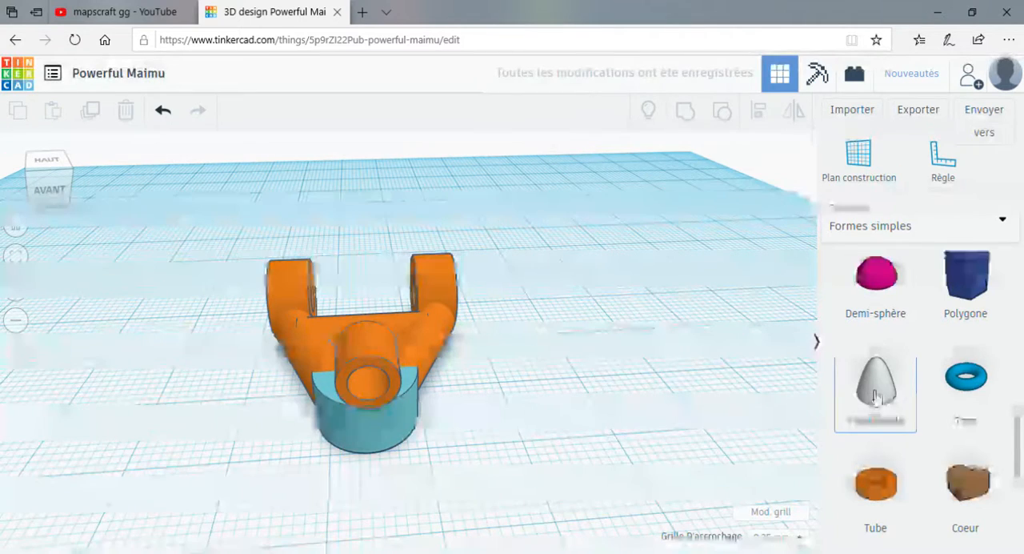
scroll(910, 381, down, 2)
scroll(908, 382, up, 2)
scroll(912, 384, down, 1)
scroll(912, 383, down, 2)
scroll(914, 383, up, 1)
scroll(920, 387, down, 2)
scroll(929, 397, up, 4)
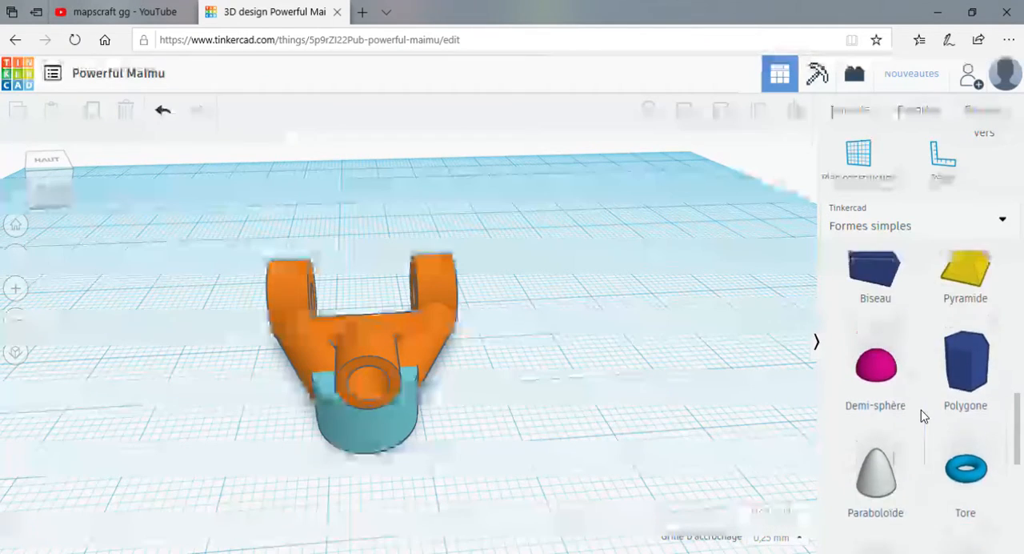
scroll(921, 412, up, 2)
scroll(936, 412, up, 1)
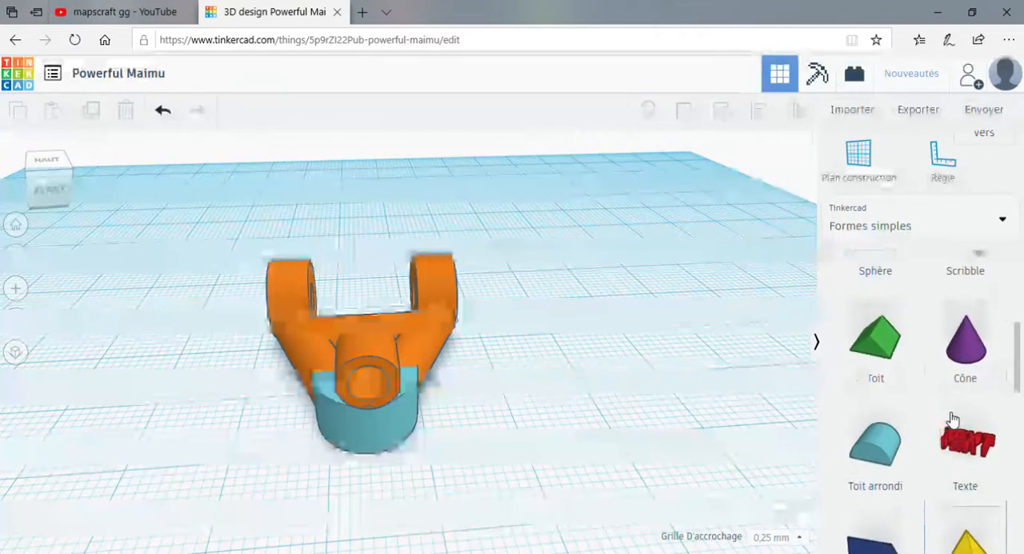
scroll(944, 400, up, 3)
scroll(916, 402, down, 1)
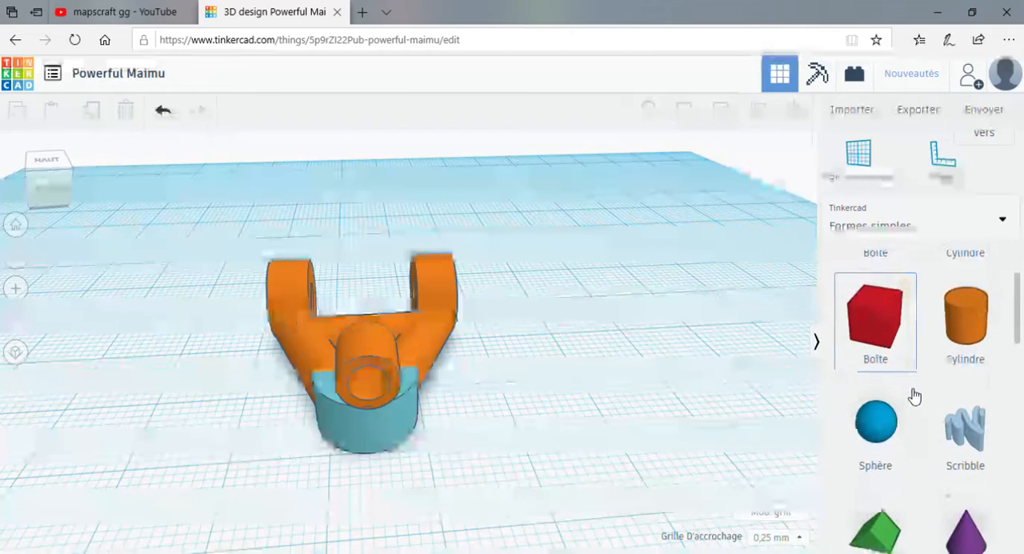
scroll(896, 352, down, 1)
scroll(904, 391, down, 1)
scroll(892, 356, down, 1)
scroll(886, 366, up, 1)
scroll(886, 362, down, 3)
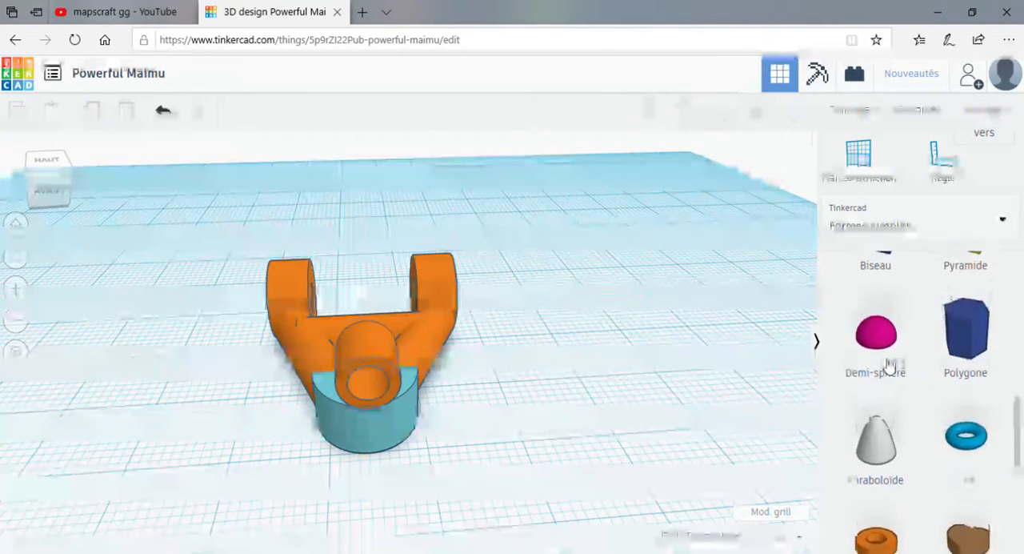
scroll(889, 362, down, 1)
Add a paraboloid beside the part and make it 2 mm wide, 5 mm high and 6 mm deep.
drag(873, 391, 154, 425)
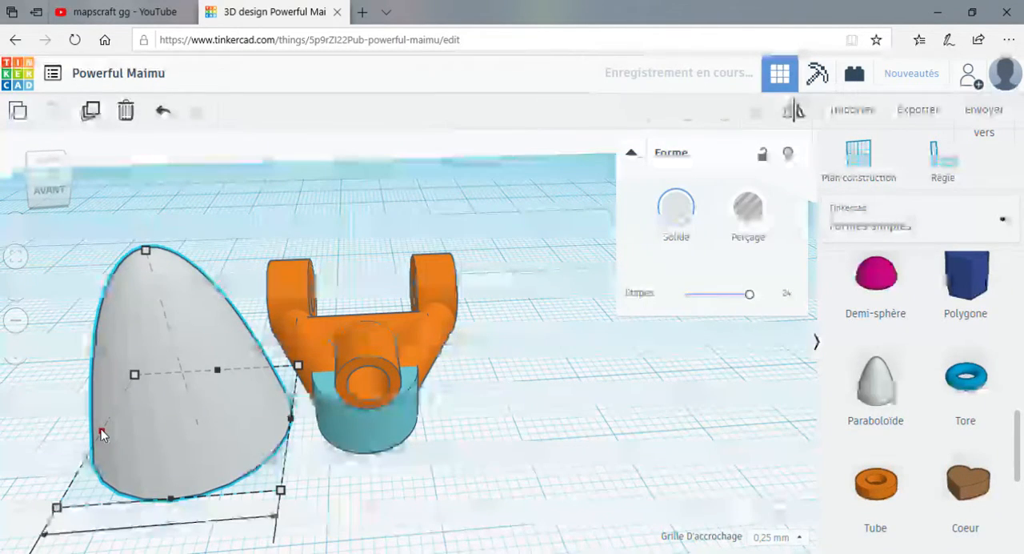
scroll(210, 512, down, 3)
click(226, 504)
text(2)
key(Return)
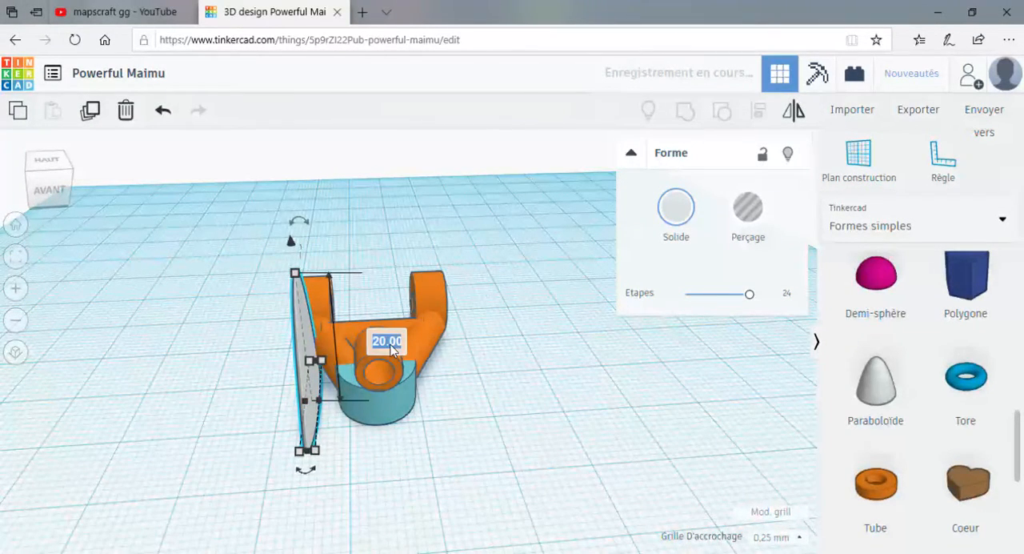
text(5)
key(Return)
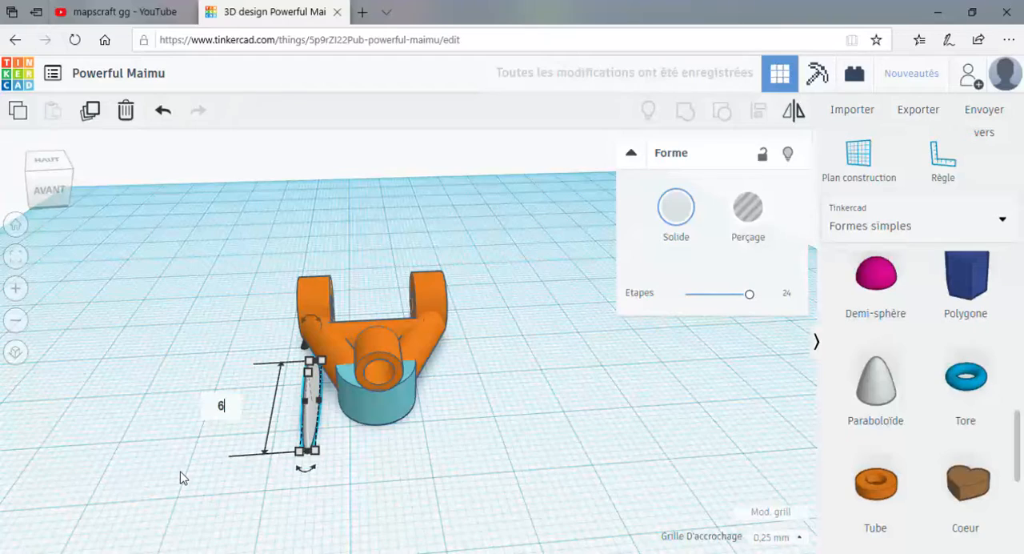
text(6)
key(Return)
Place the paraboloid on the cap beside the tube and rotate it -11°.
right_drag(341, 473, 412, 421)
drag(420, 394, 548, 391)
right_drag(540, 426, 378, 411)
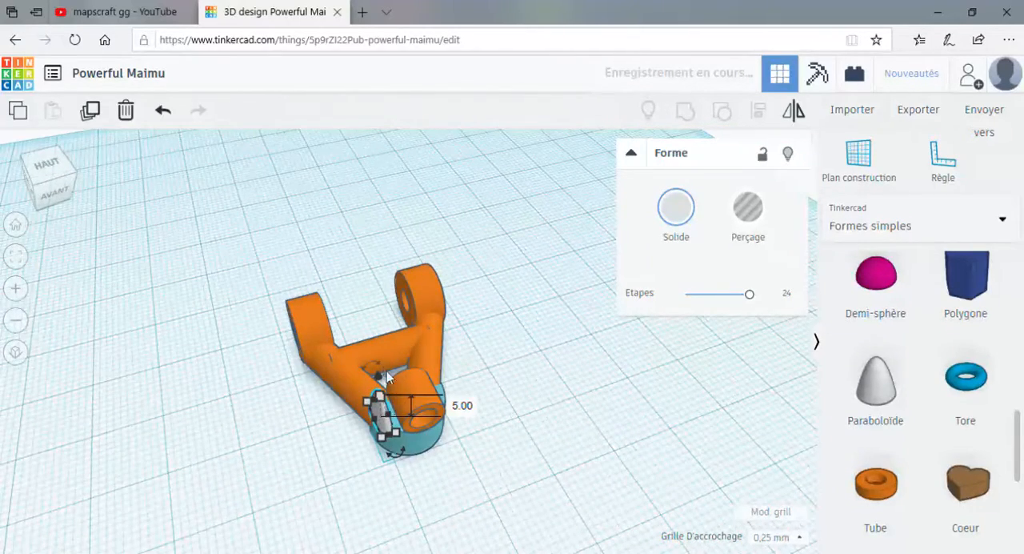
drag(402, 456, 413, 455)
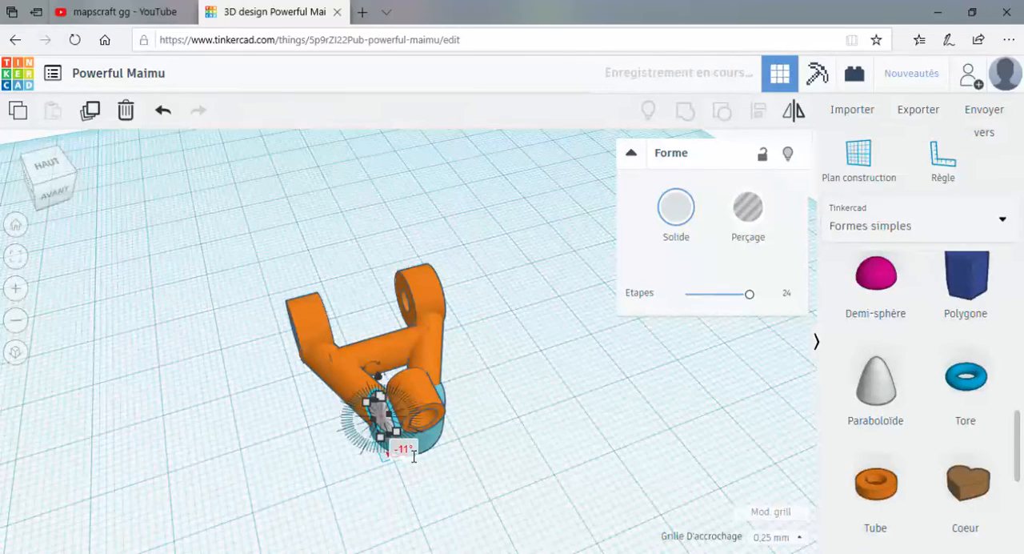
key(f)
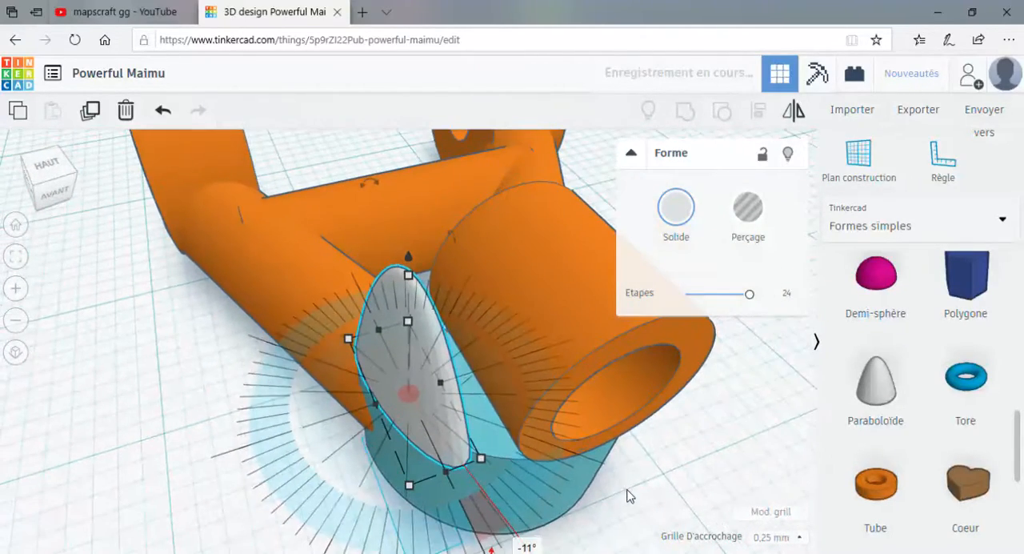
scroll(628, 495, down, 2)
click(628, 495)
Widen the paraboloid to about 4.4 mm towards the tube and nudge it into place on the cap.
drag(436, 383, 491, 369)
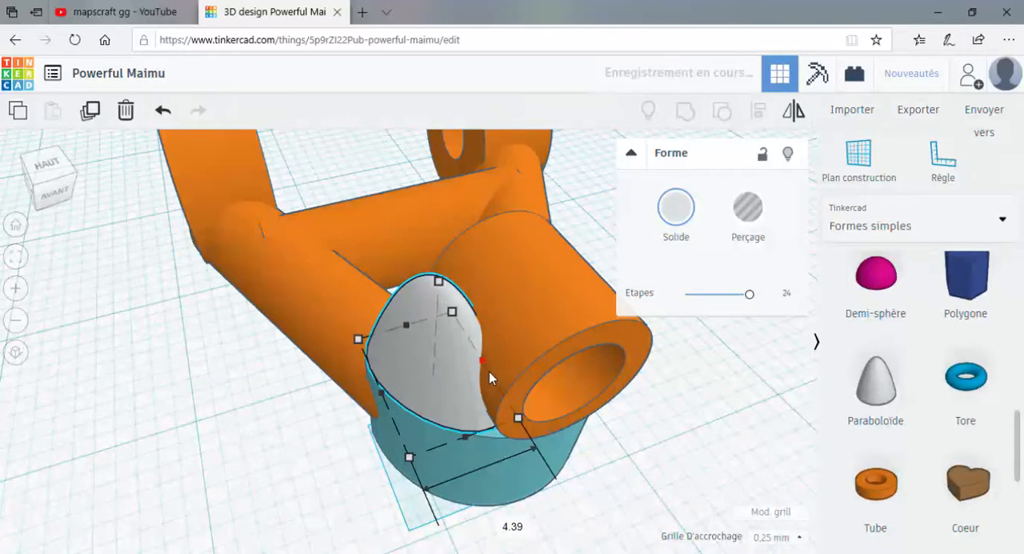
right_drag(443, 379, 507, 401)
key(Up)
key(Right)
key(Up)
Try tilting the paraboloid about -8° and nudge it closer to the tube.
right_drag(479, 368, 363, 360)
mouse_move(457, 212)
mouse_down()
mouse_move(481, 221)
mouse_move(473, 222)
mouse_up()
drag(454, 538, 365, 528)
drag(445, 208, 464, 211)
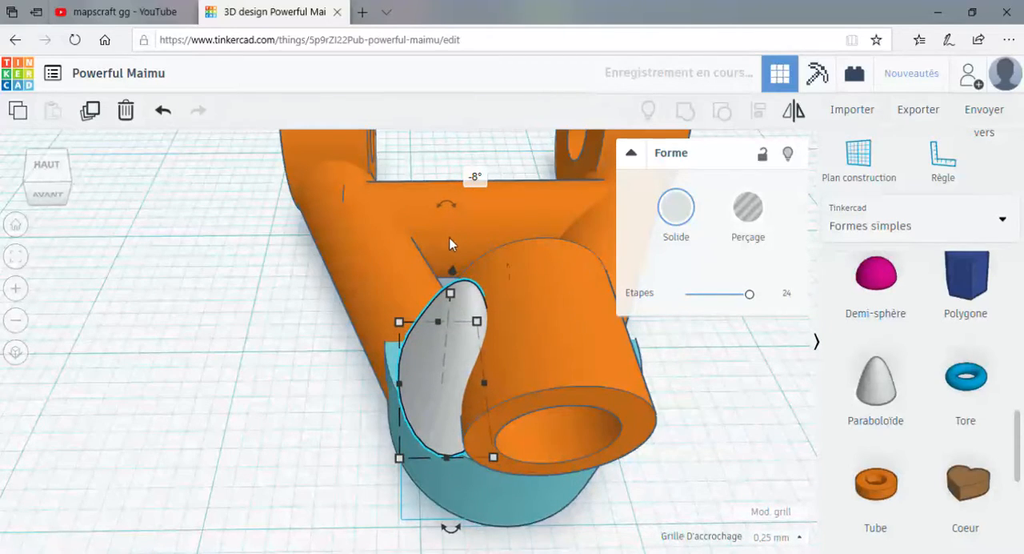
key(Right)
key(Right)
key(Right)
key(Right)
key(Right)
Tilt the paraboloid further against the tube's side and nudge it slightly away from the tube's centre.
right_drag(391, 349, 468, 236)
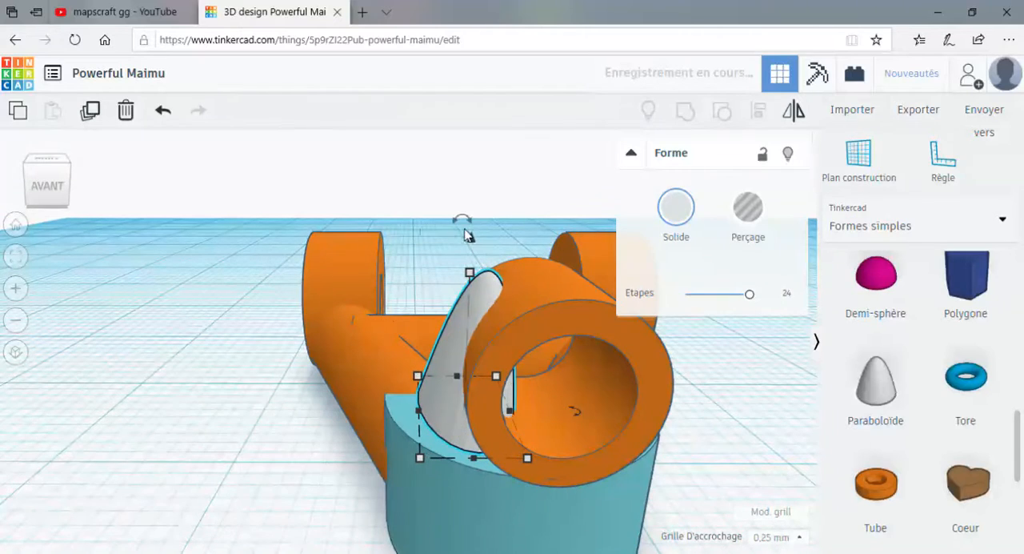
drag(454, 223, 477, 224)
key(Left)
key(Left)
right_drag(464, 332, 468, 294)
scroll(440, 245, down, 1)
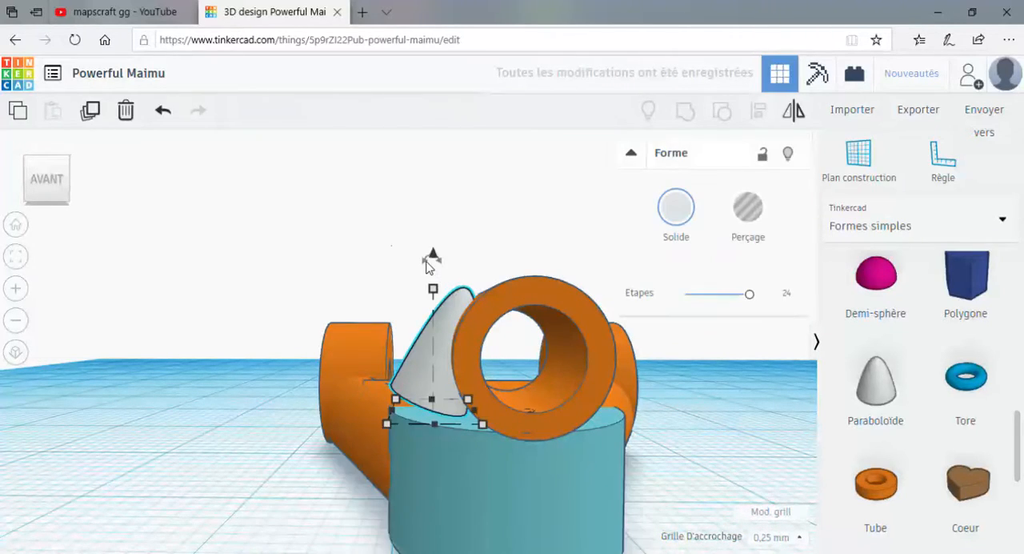
Lower the paraboloid 0.5 mm onto the cap, check the fit and delete the paraboloid.
drag(432, 256, 439, 294)
right_drag(396, 413, 421, 444)
drag(430, 462, 429, 472)
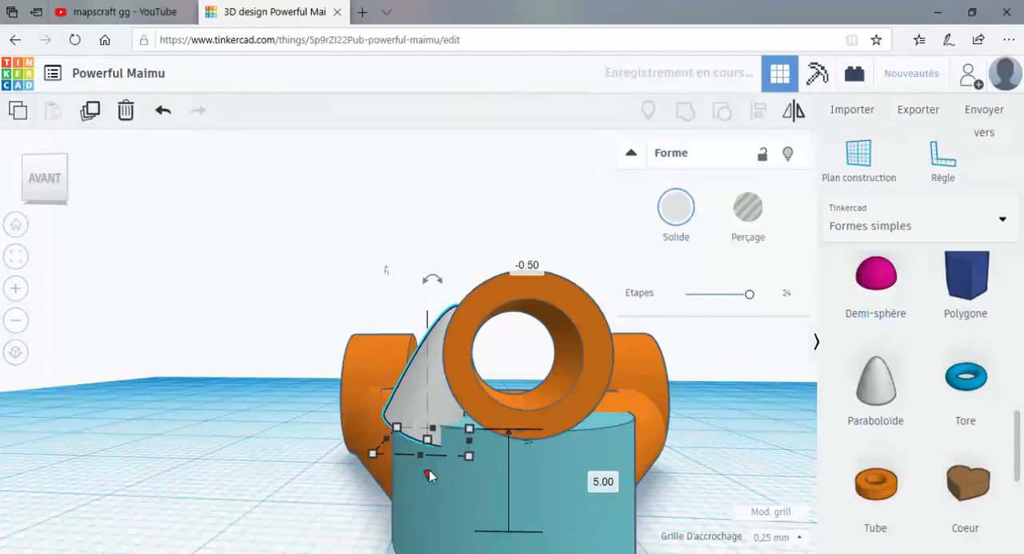
right_drag(449, 312, 450, 392)
key(Delete)
Set the tip tube's radius to 5 and its wall thickness to 3.
click(549, 305)
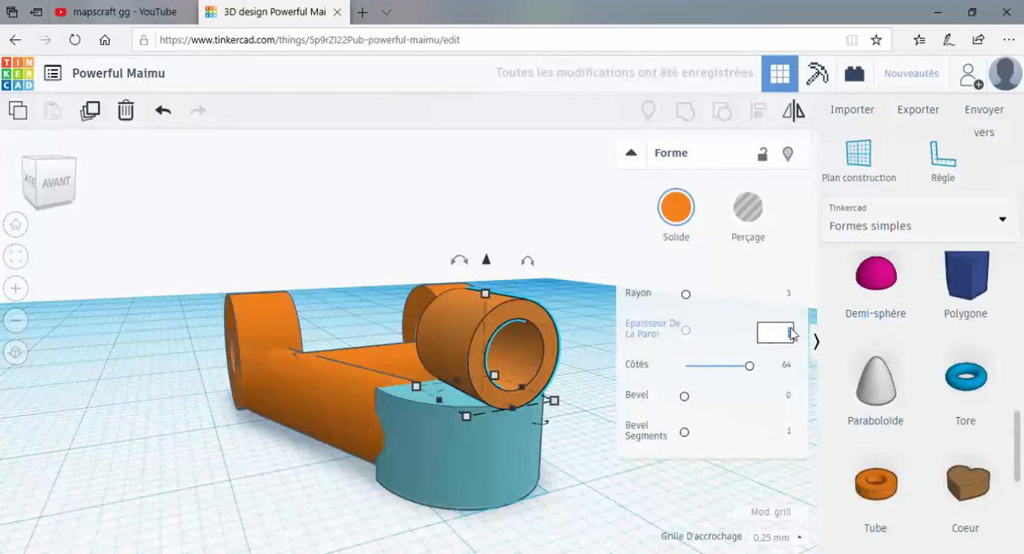
click(791, 295)
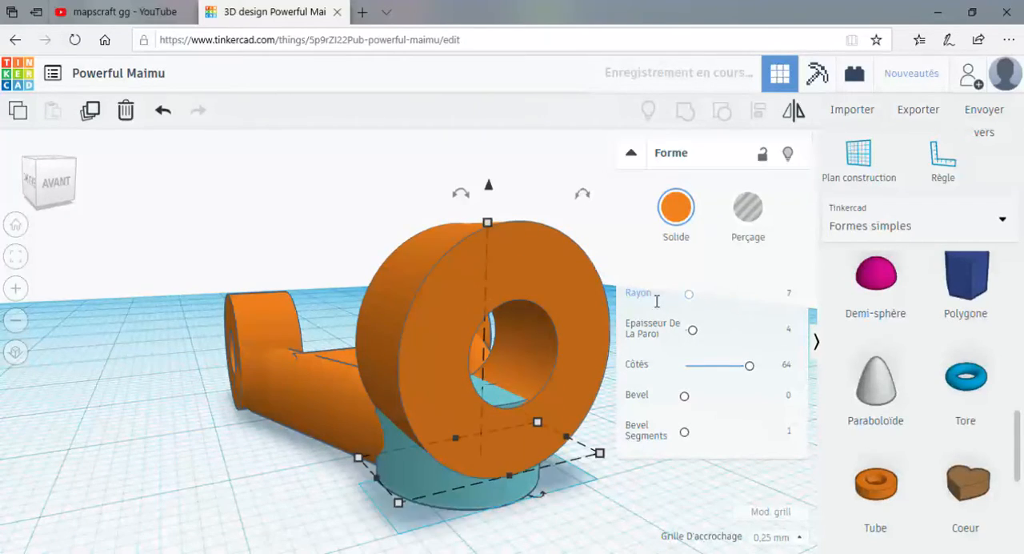
right_drag(508, 373, 245, 424)
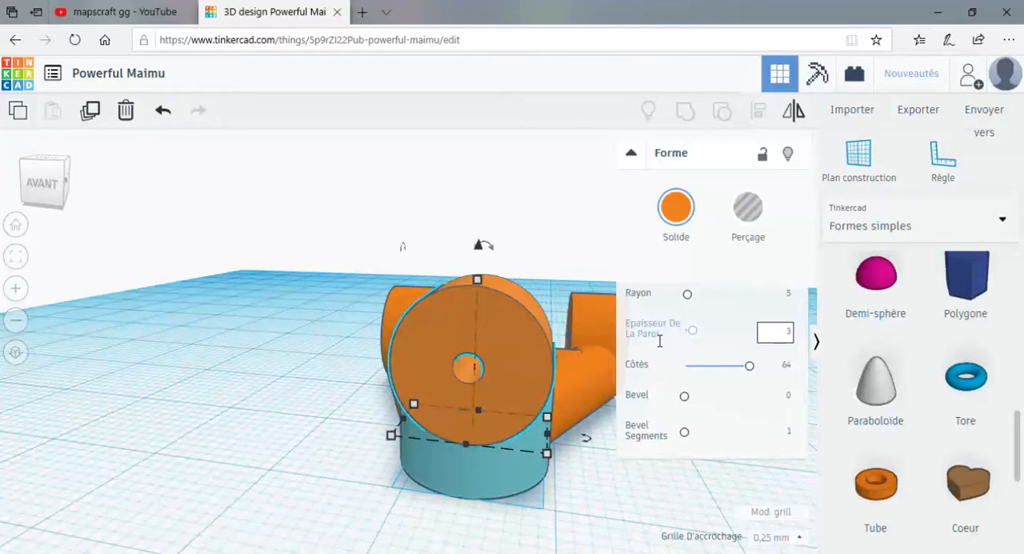
right_drag(475, 375, 522, 373)
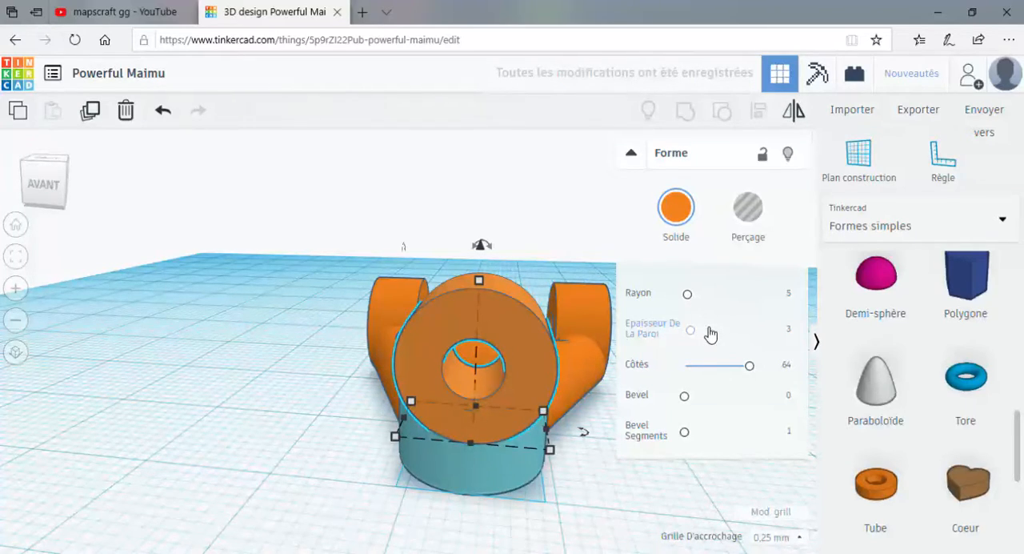
Set the tip tube's wall thickness to 3.5.
click(790, 332)
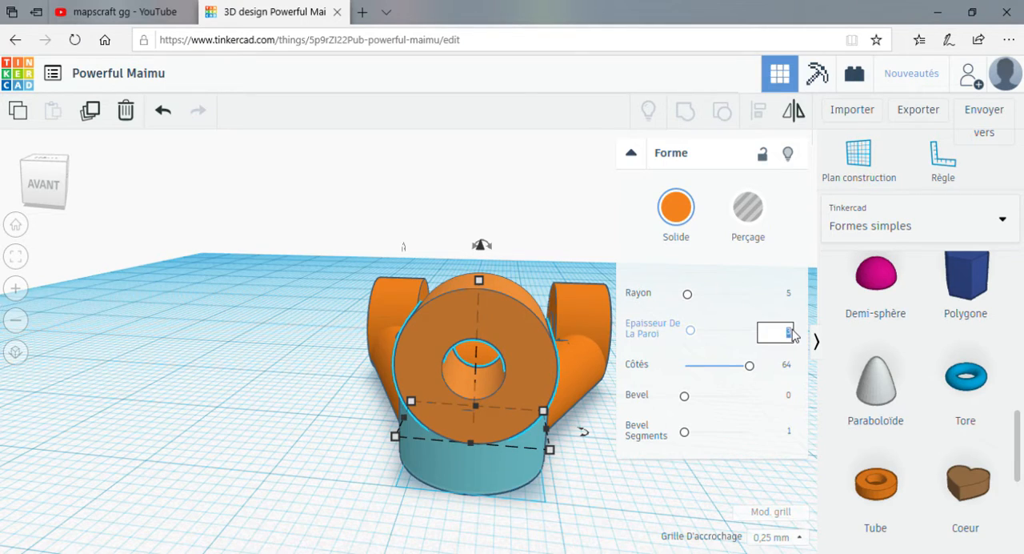
text(.4)
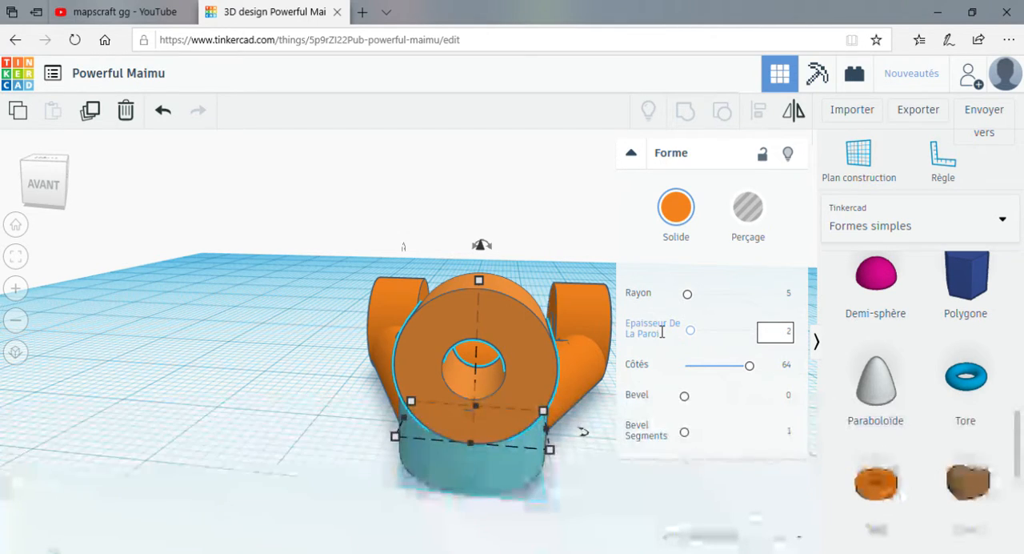
key(BackSpace)
text(3)
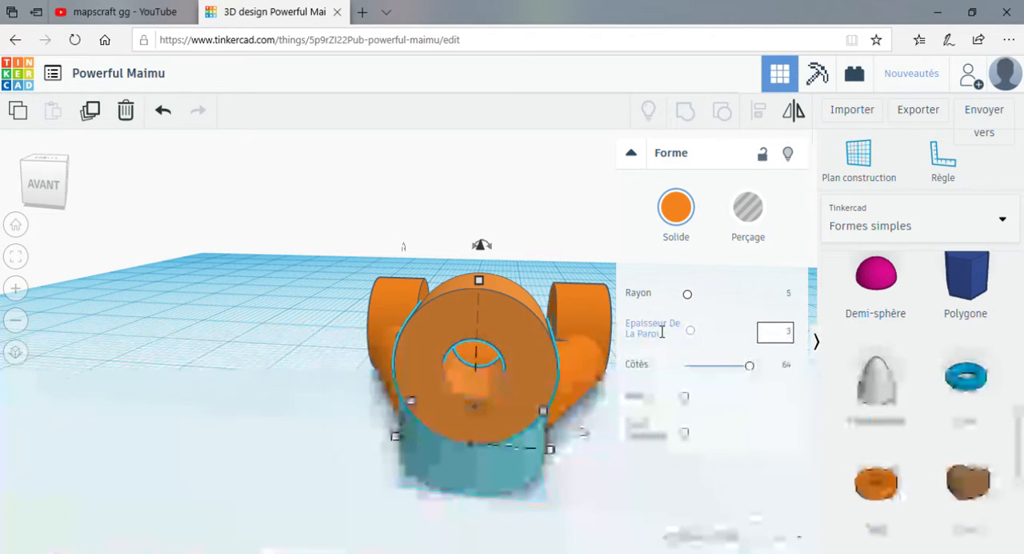
text(.5)
key(Return)
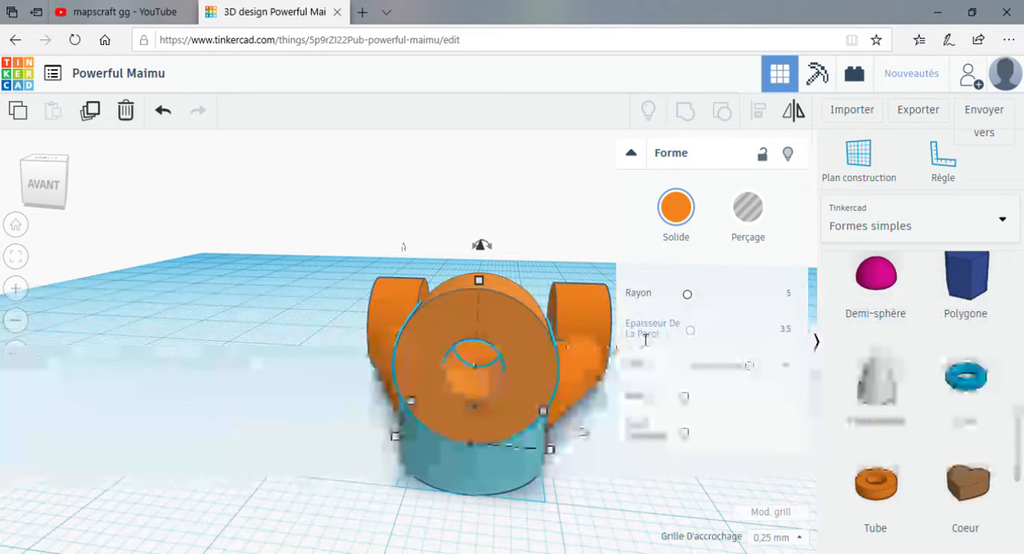
Check the enlarged tube from several sides and select all the shapes of the part.
right_drag(159, 360, 279, 442)
scroll(367, 441, down, 5)
right_drag(497, 476, 290, 499)
drag(526, 308, 525, 307)
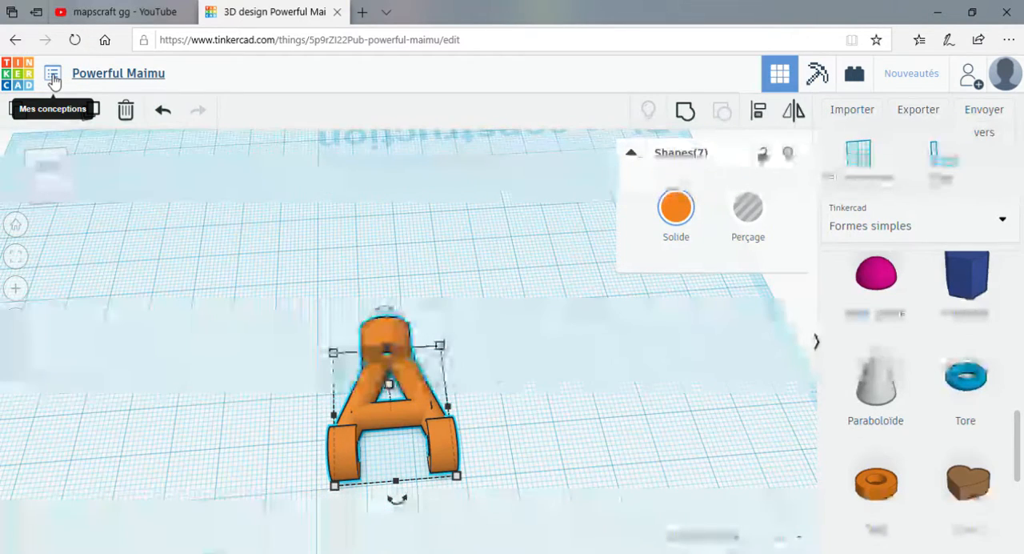
Open the current design's properties and clear its name.
click(53, 77)
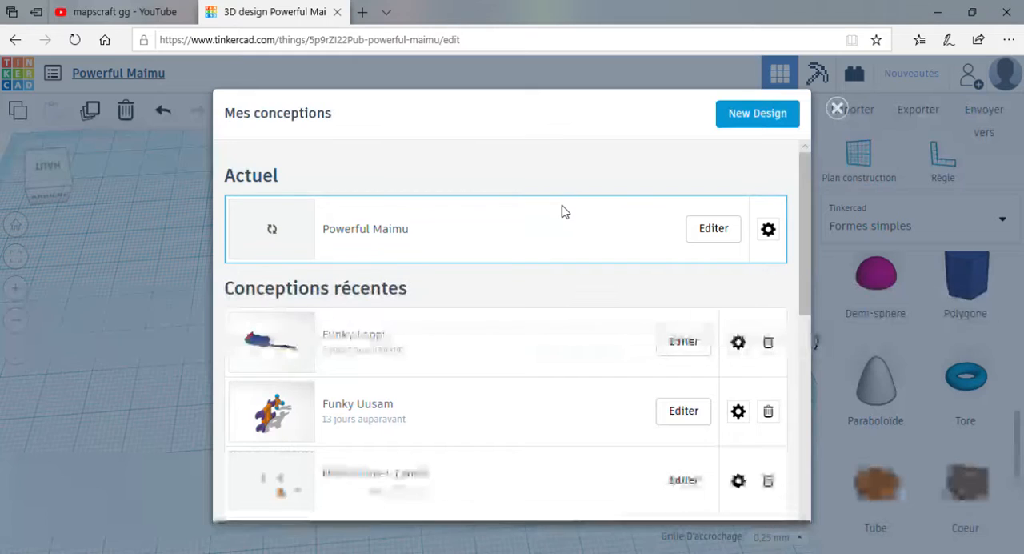
click(770, 232)
click(490, 253)
key(BackSpace)
key(BackSpace)
key(BackSpace)
key(BackSpace)
key(BackSpace)
key(BackSpace)
key(BackSpace)
key(BackSpace)
key(BackSpace)
key(BackSpace)
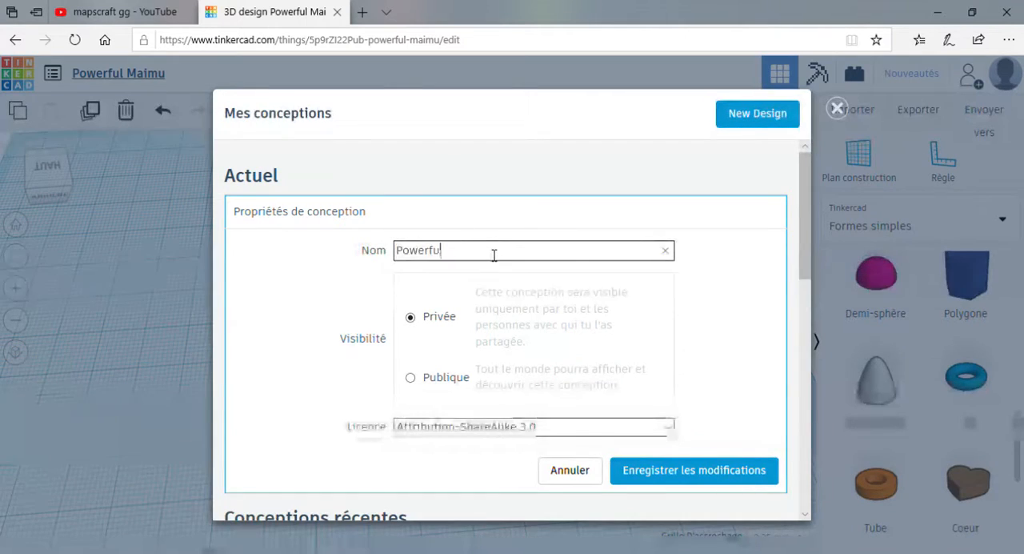
key(BackSpace)
key(BackSpace)
key(BackSpace)
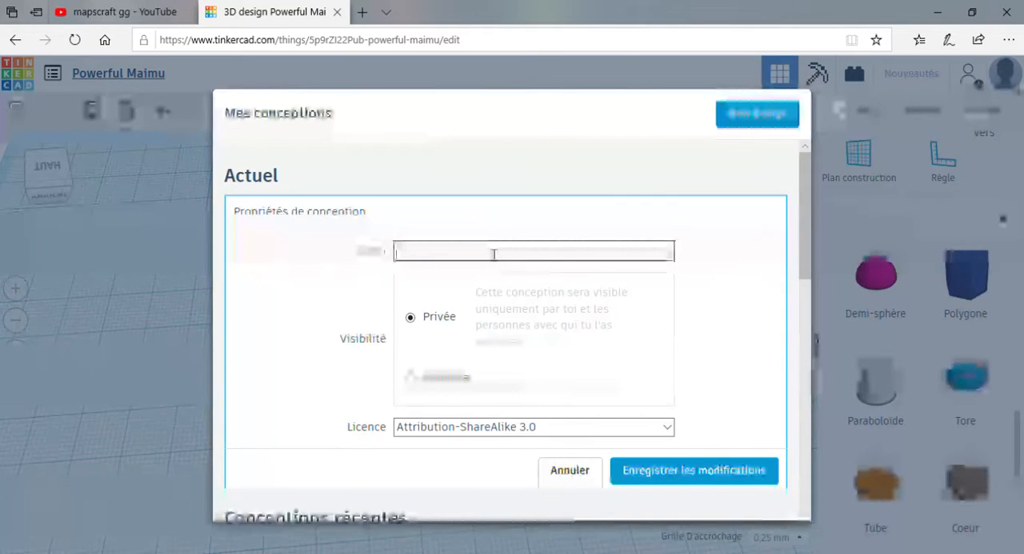
Name the design "partie 1 de rc", save the changes and return to the workplane.
text(partie )
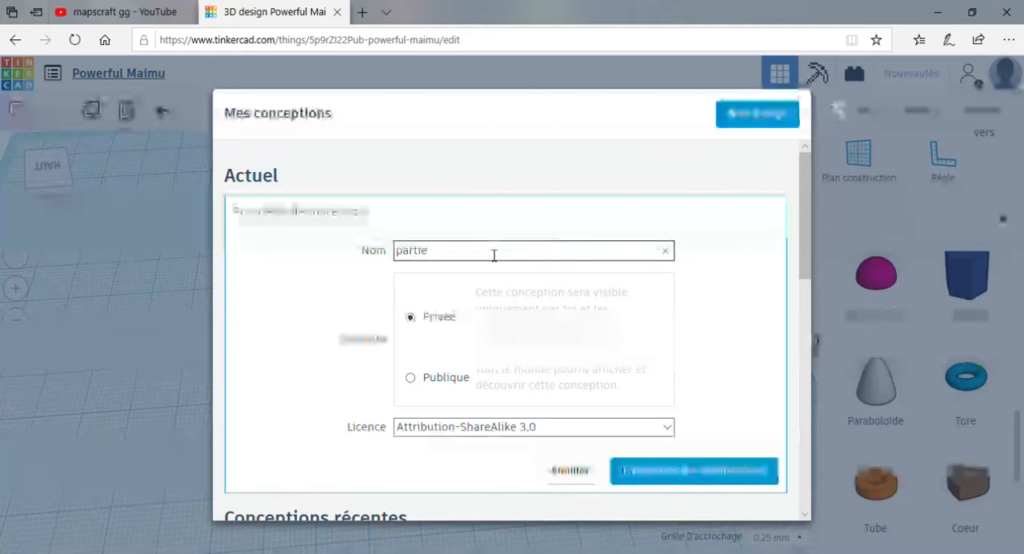
text(1 des)
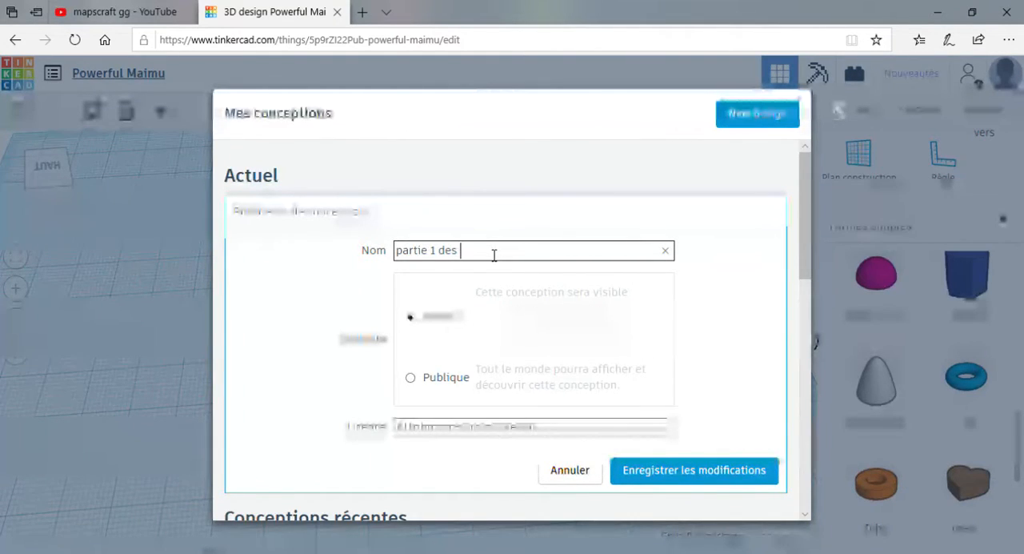
key(BackSpace)
text(rec)
scroll(496, 359, down, 2)
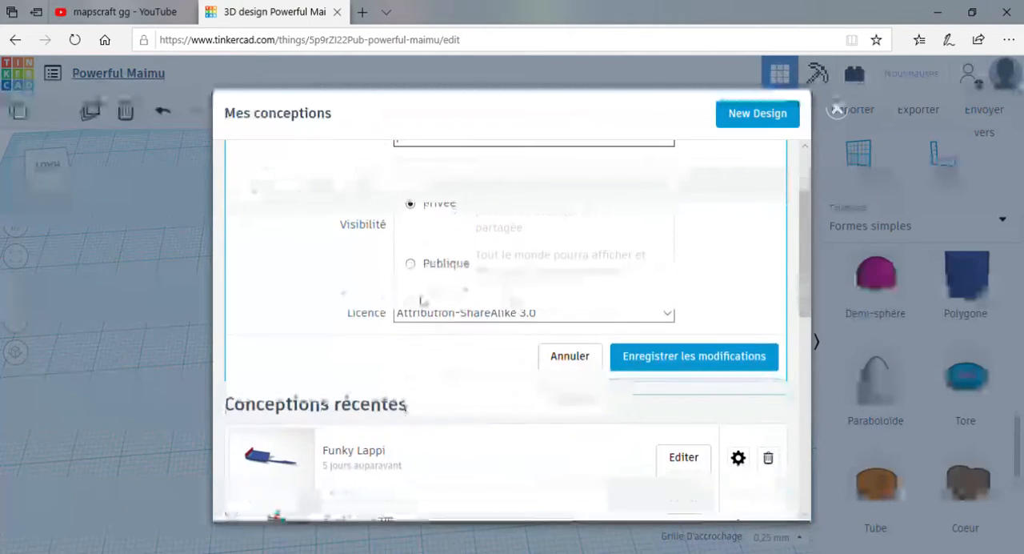
scroll(599, 357, down, 2)
scroll(599, 356, up, 3)
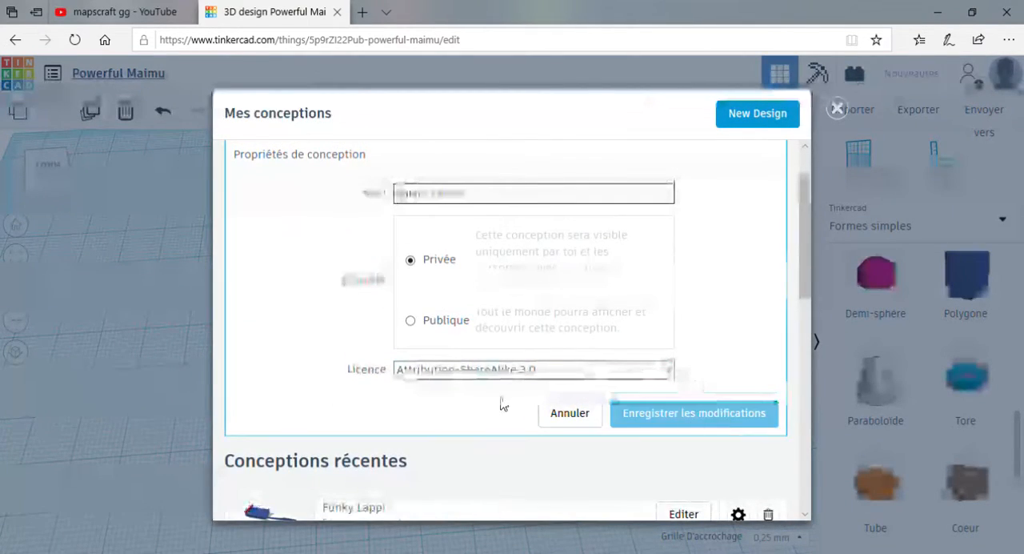
click(652, 420)
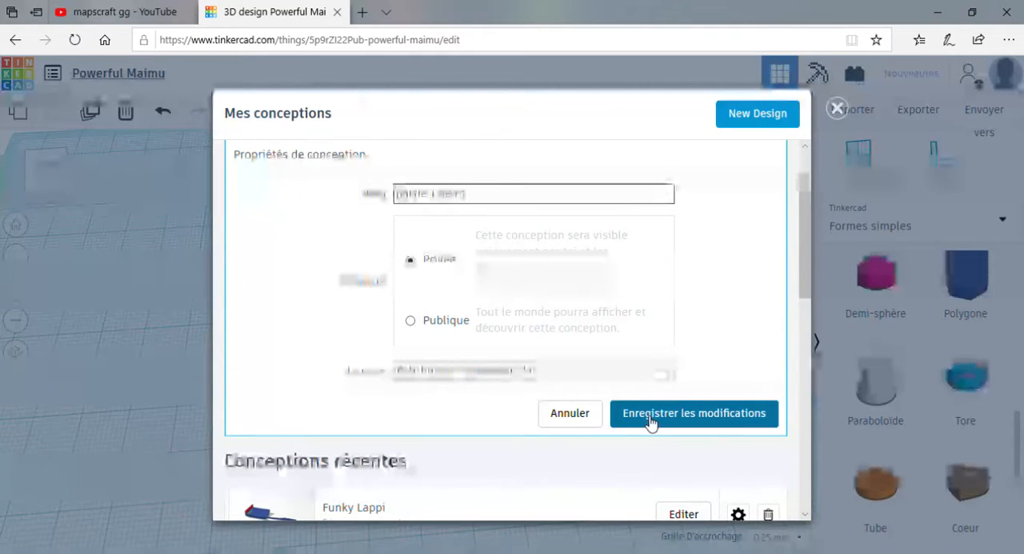
click(122, 221)
right_drag(599, 375, 469, 359)
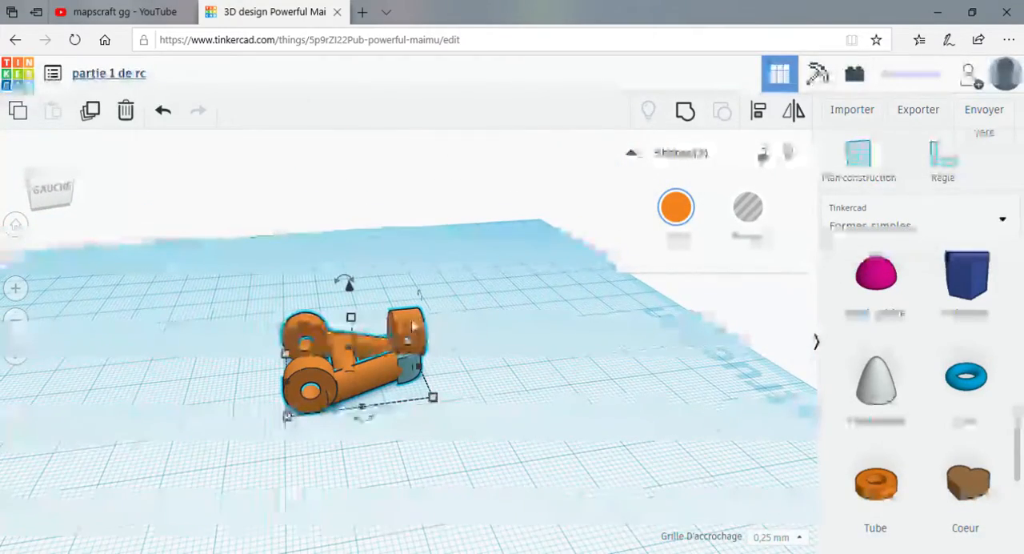
right_drag(545, 366, 469, 368)
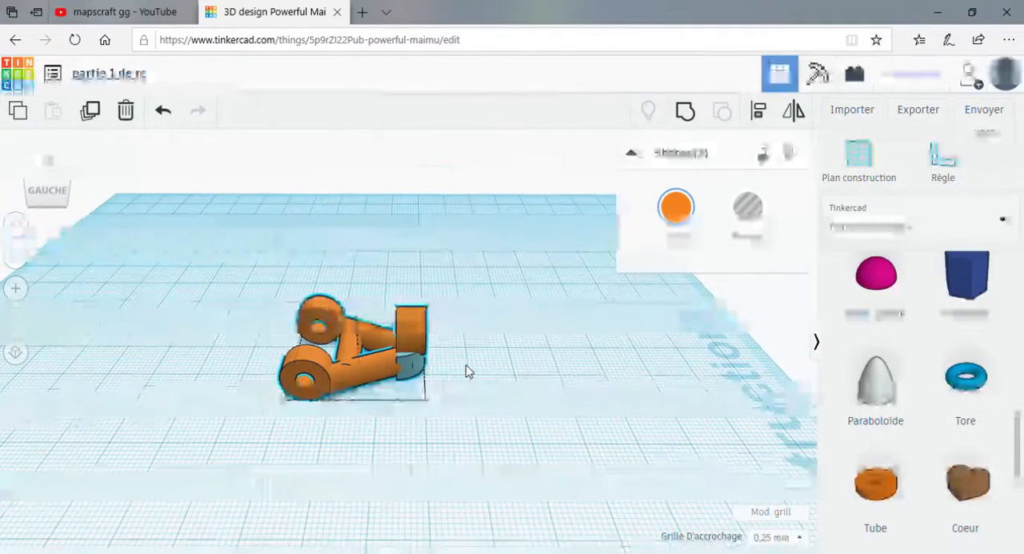
right_drag(536, 396, 636, 393)
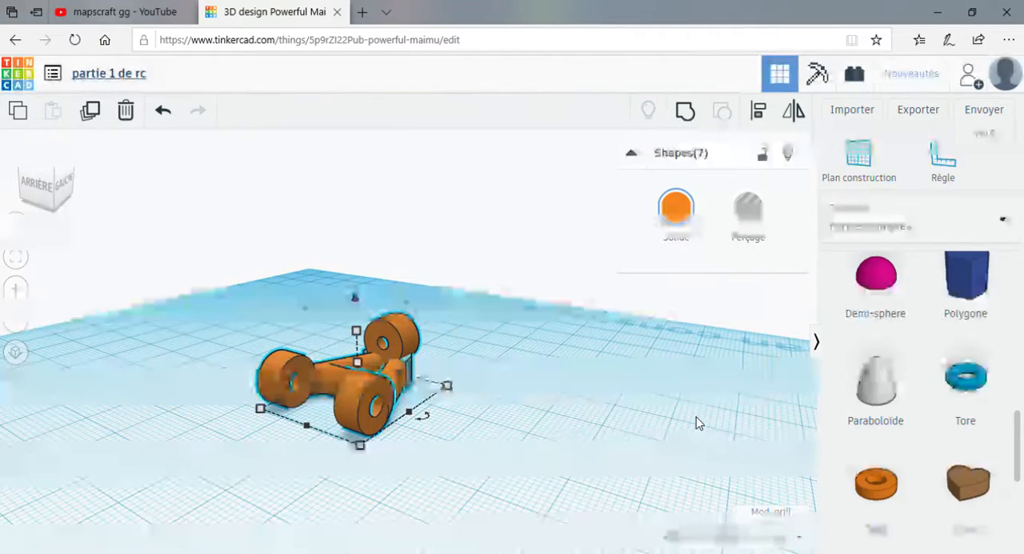